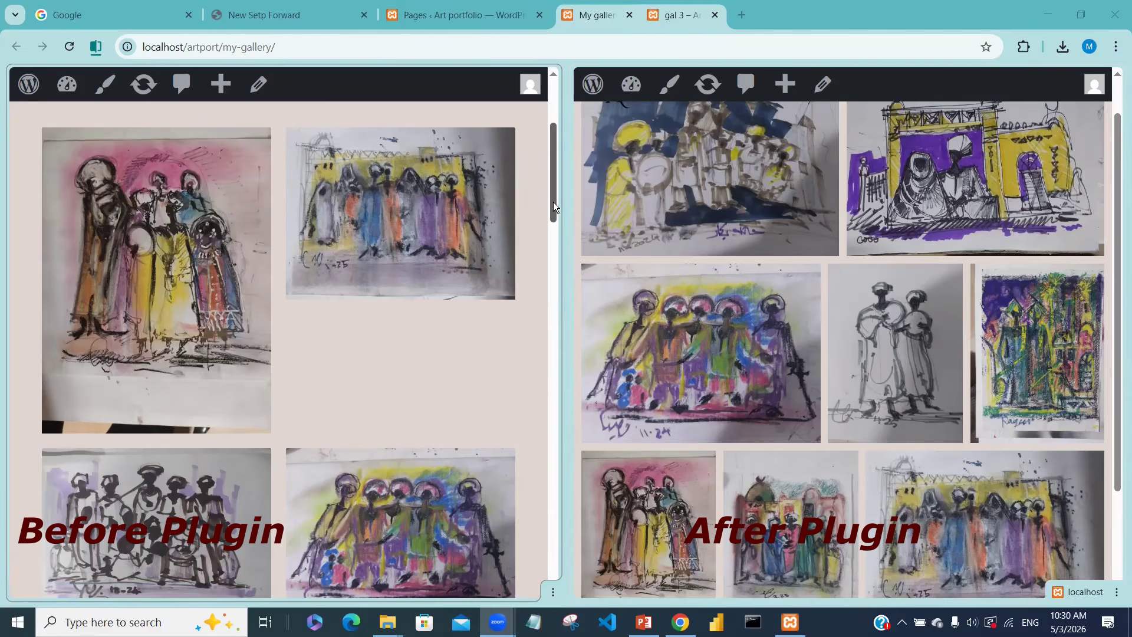
- Compare the two gallery pages side by side, widen the after-plugin view, and preview its green-and-purple painting full size
{"action": "mouse_move", "coordinate": [553, 205]}
{"action": "left_mouse_down"}
{"action": "mouse_move", "coordinate": [541, 381]}
{"action": "mouse_move", "coordinate": [519, 192]}
{"action": "mouse_move", "coordinate": [515, 223]}
{"action": "mouse_move", "coordinate": [514, 212]}
{"action": "left_mouse_up"}
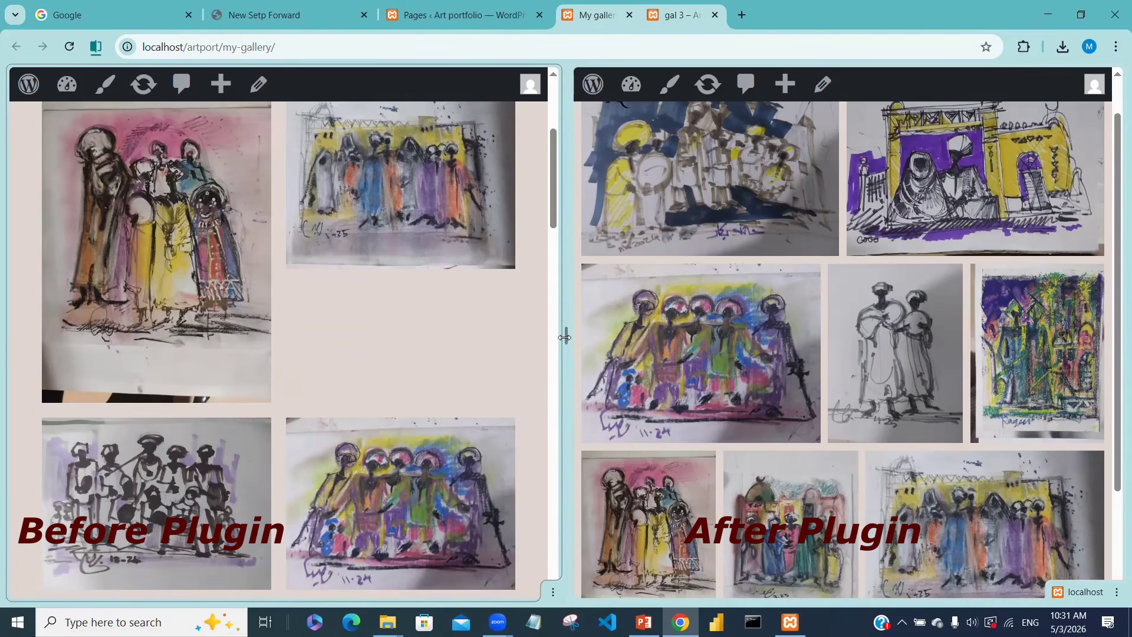
{"action": "left_click_drag", "start_coordinate": [564, 337], "coordinate": [293, 431]}
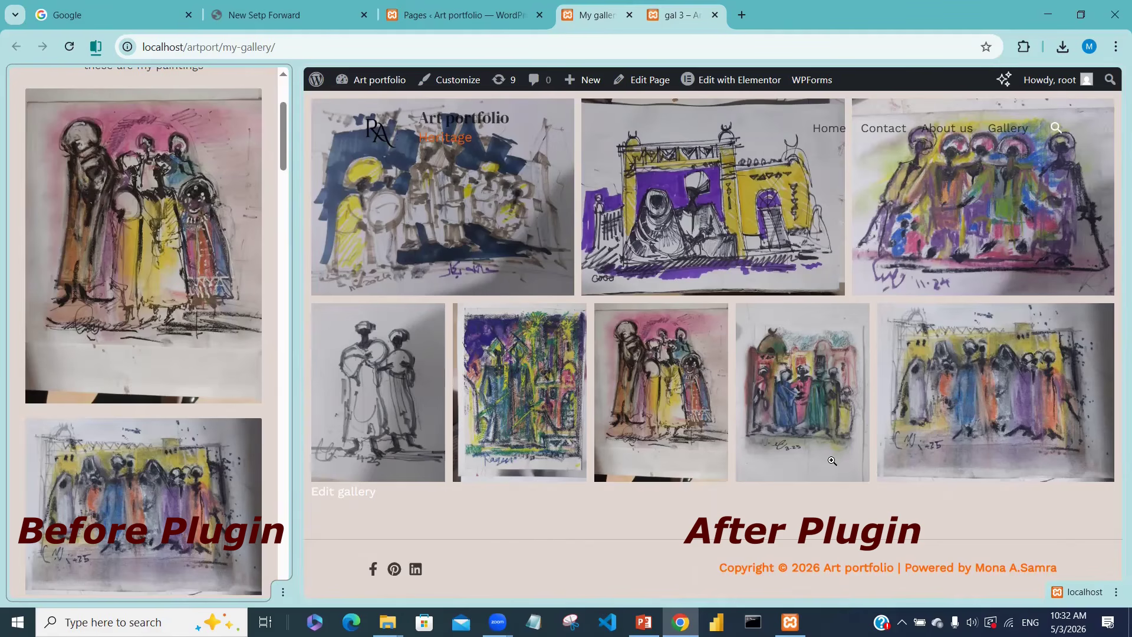
{"action": "left_click", "coordinate": [530, 398]}
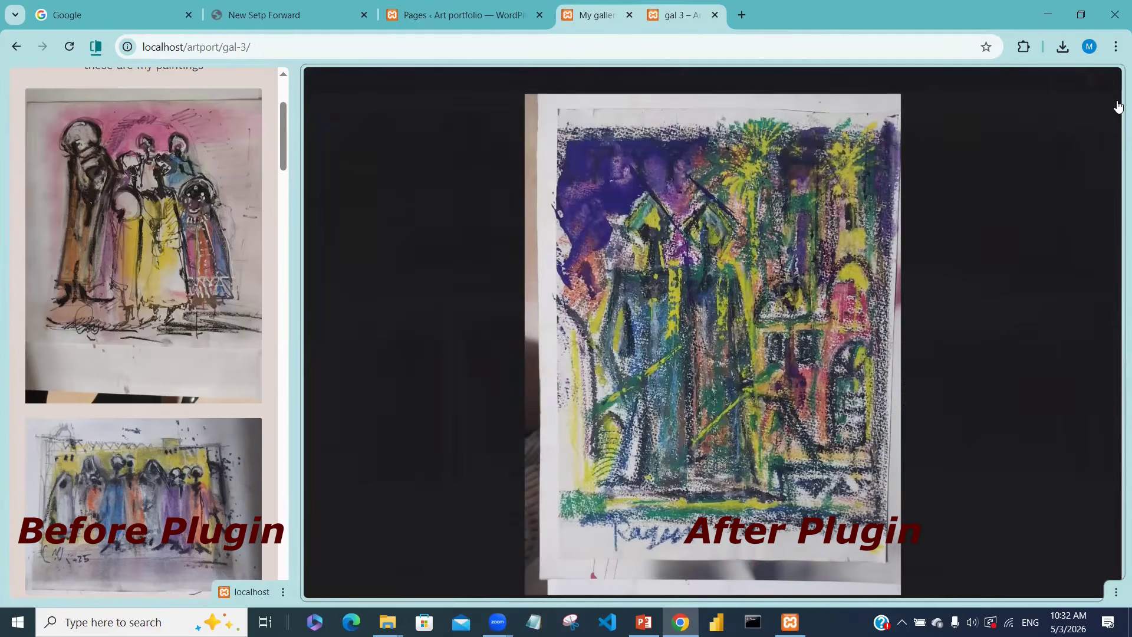
{"action": "mouse_move", "coordinate": [1118, 107]}
{"action": "left_click", "coordinate": [1105, 108]}
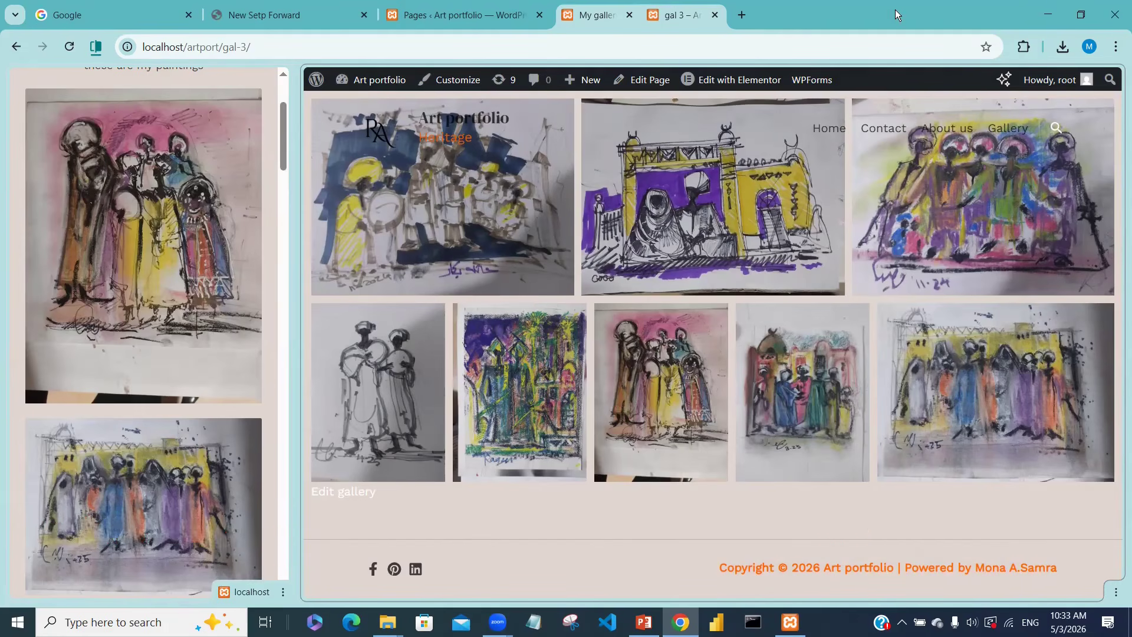
- Return to the WordPress admin and search for new plugins with the keyword "modula"
{"action": "left_click", "coordinate": [480, 14]}
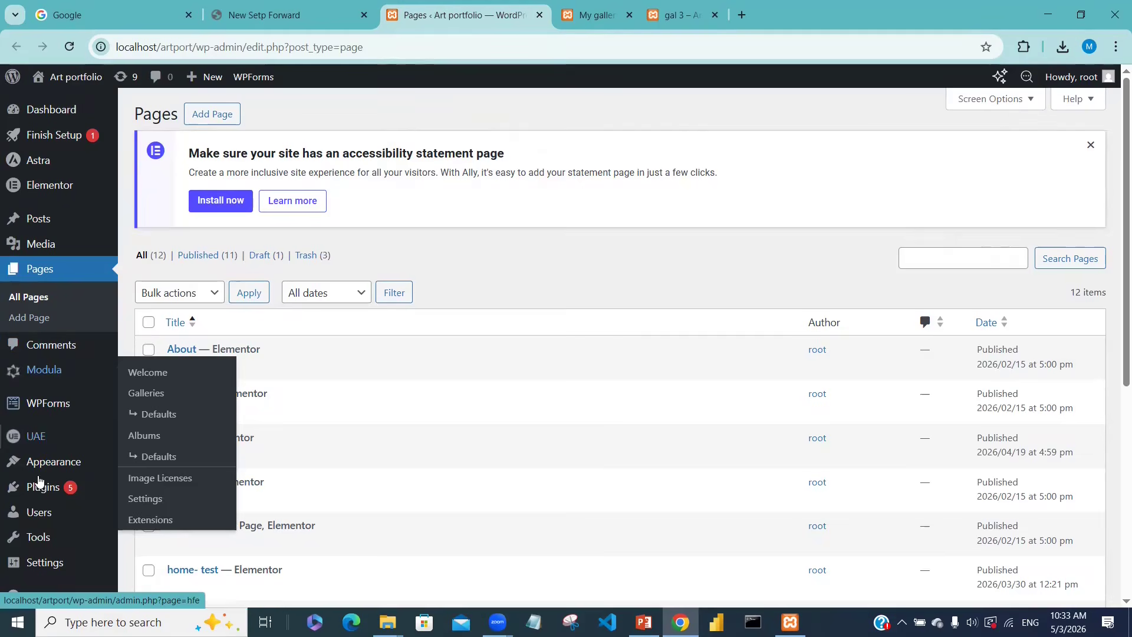
{"action": "left_click", "coordinate": [33, 493]}
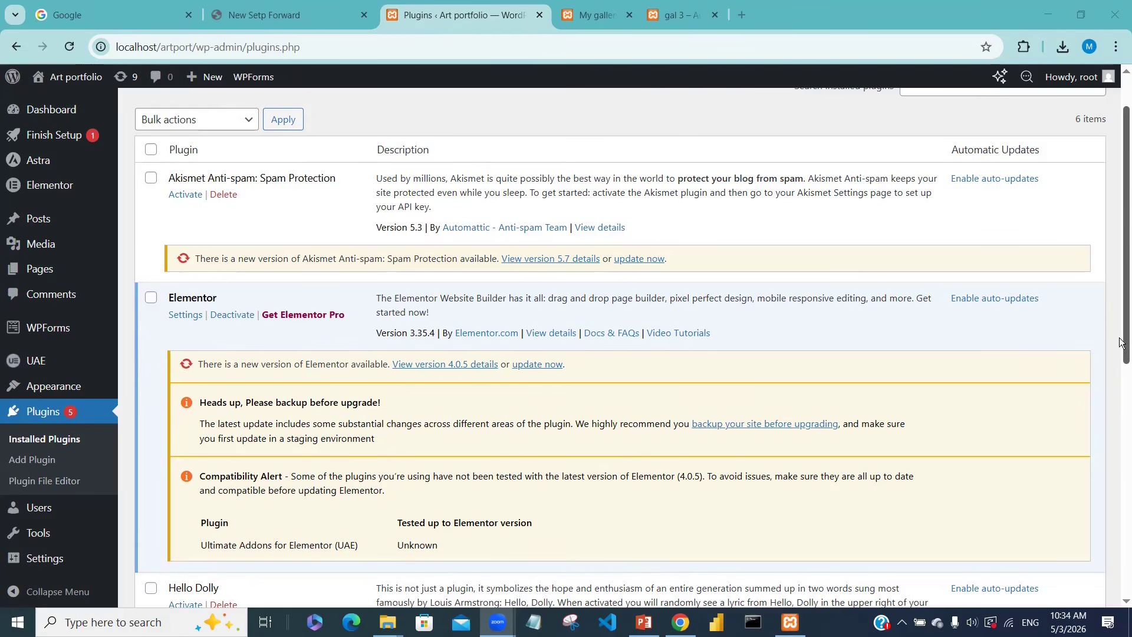
{"action": "left_click_drag", "start_coordinate": [1124, 339], "coordinate": [1106, 283]}
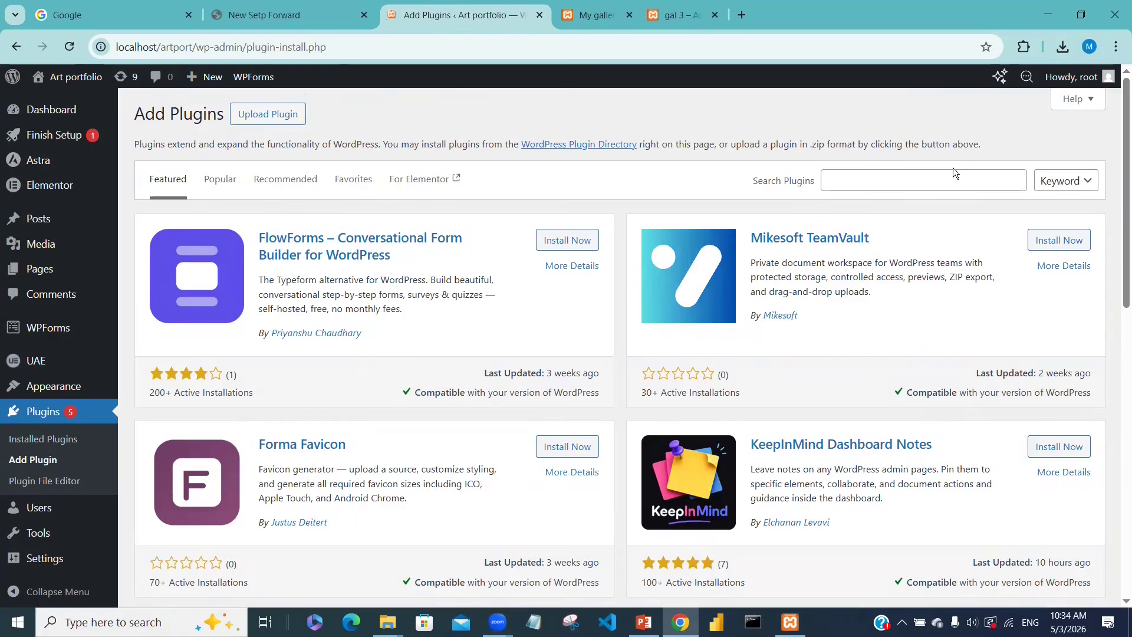
{"action": "left_click", "coordinate": [941, 187]}
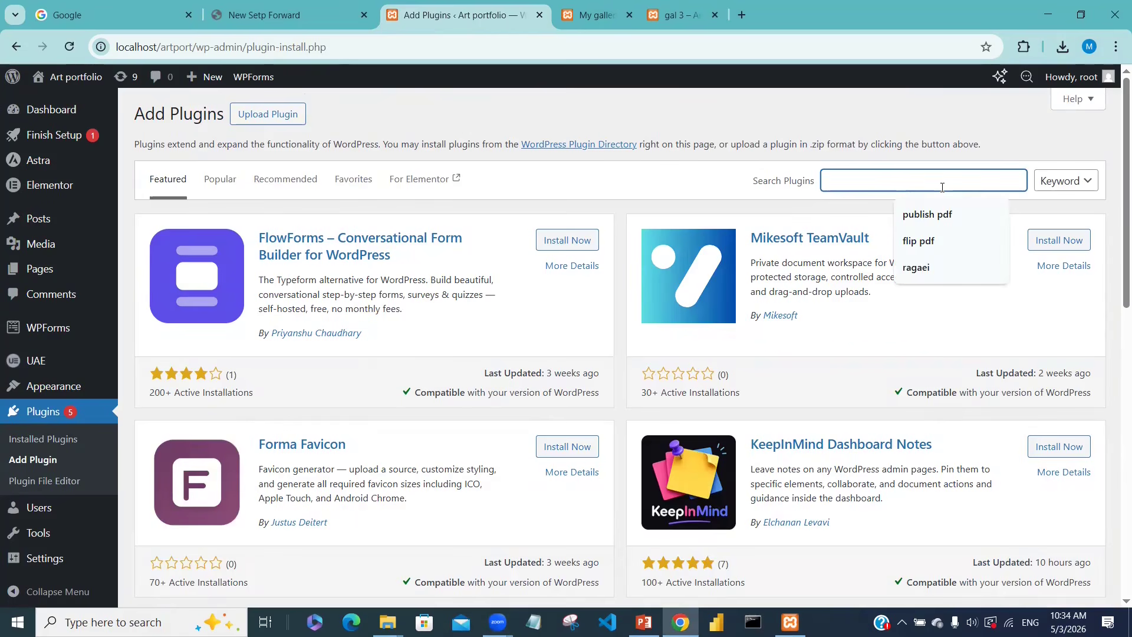
{"action": "type", "text": "modula"}
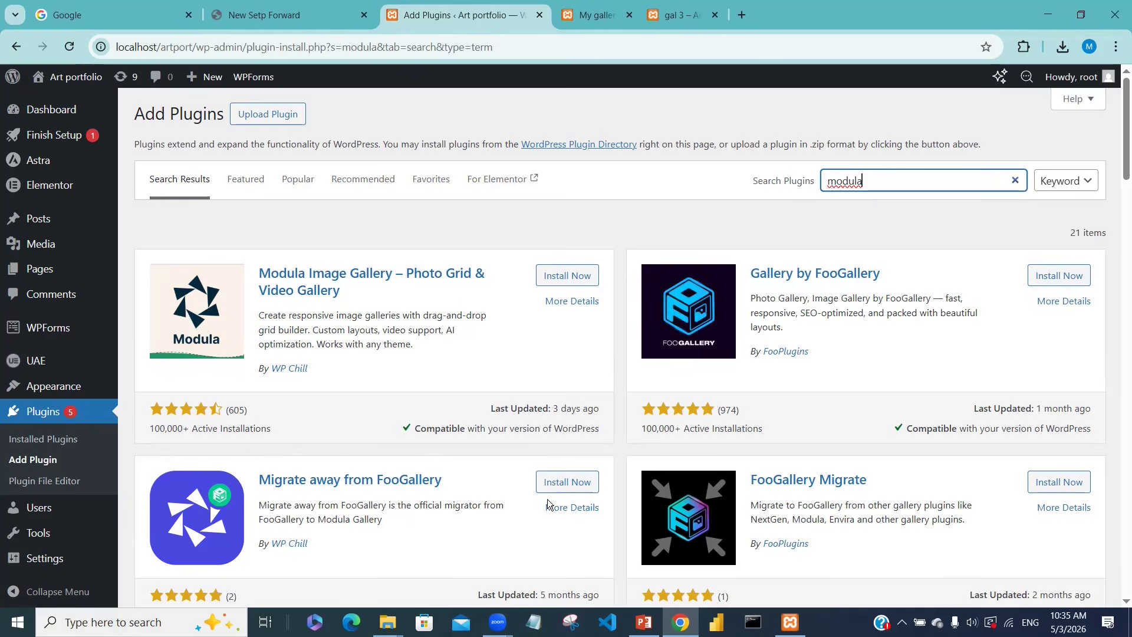
- Install and activate the Modula Image Gallery – Photo Grid & Video Gallery plugin, and check its entry among the installed plugins
{"action": "left_click", "coordinate": [580, 277]}
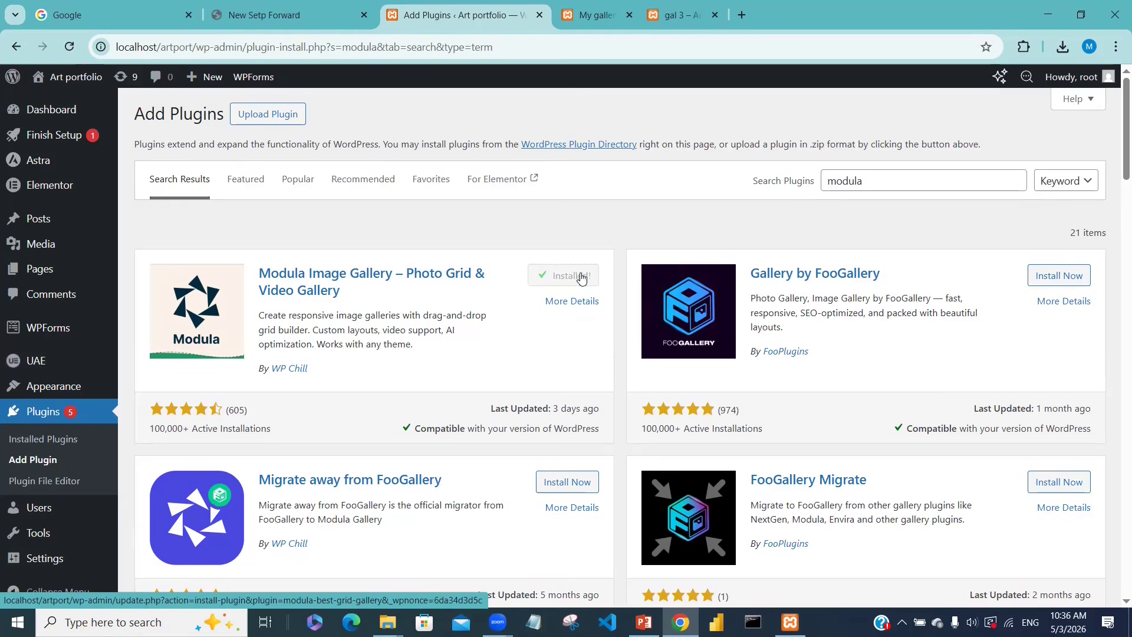
{"action": "left_click", "coordinate": [580, 276]}
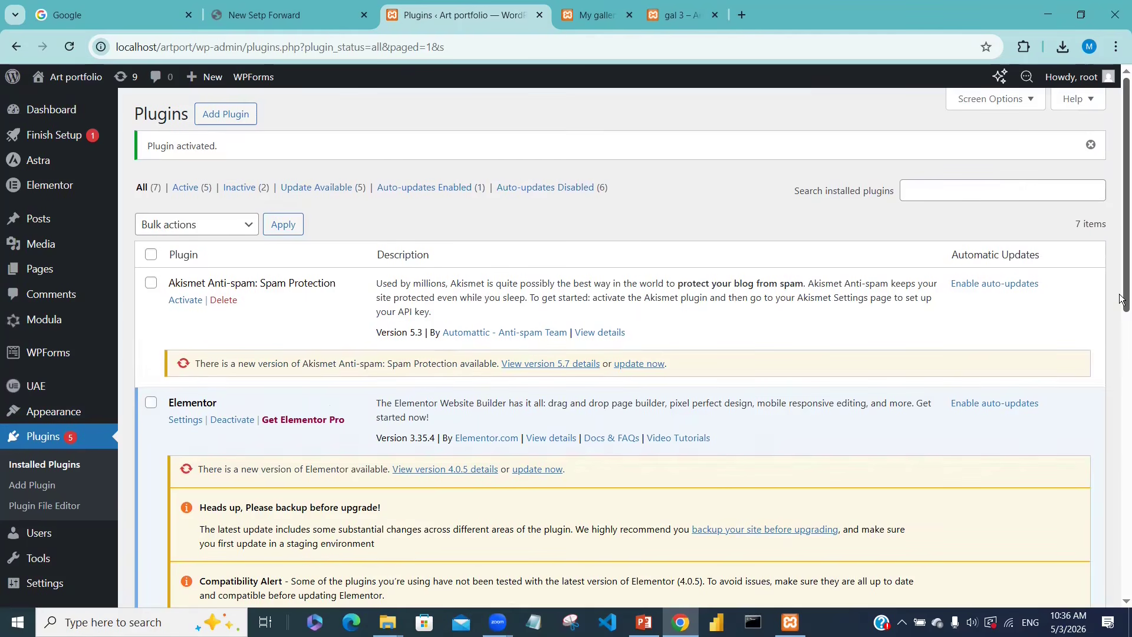
{"action": "scroll", "coordinate": [1102, 372], "scroll_direction": "down", "scroll_amount": 5}
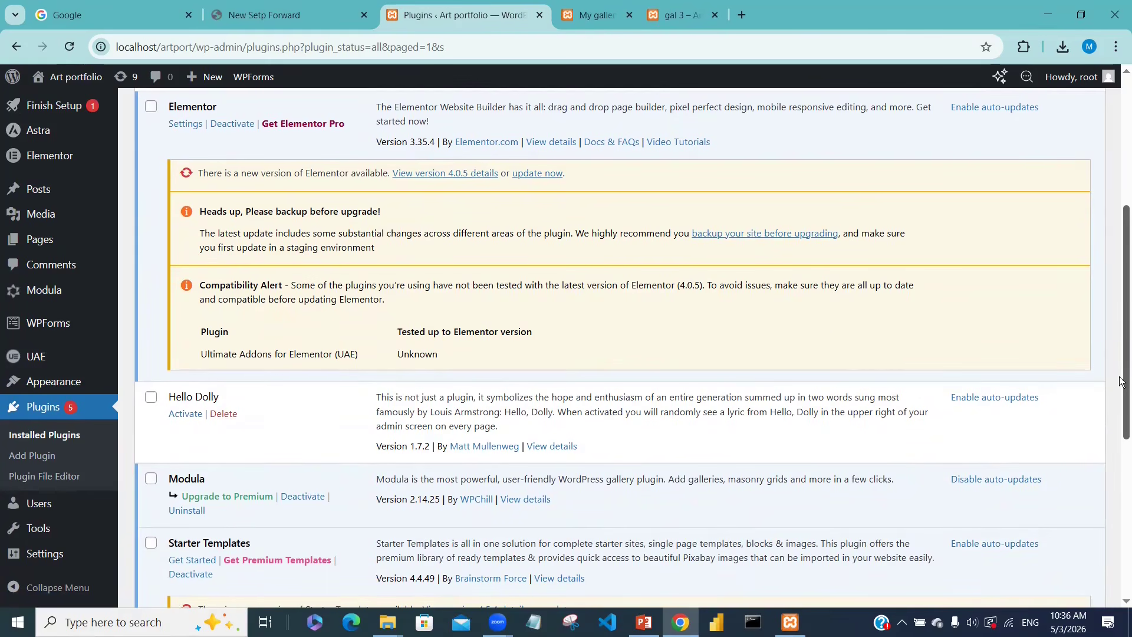
{"action": "left_click_drag", "start_coordinate": [1119, 380], "coordinate": [1108, 281]}
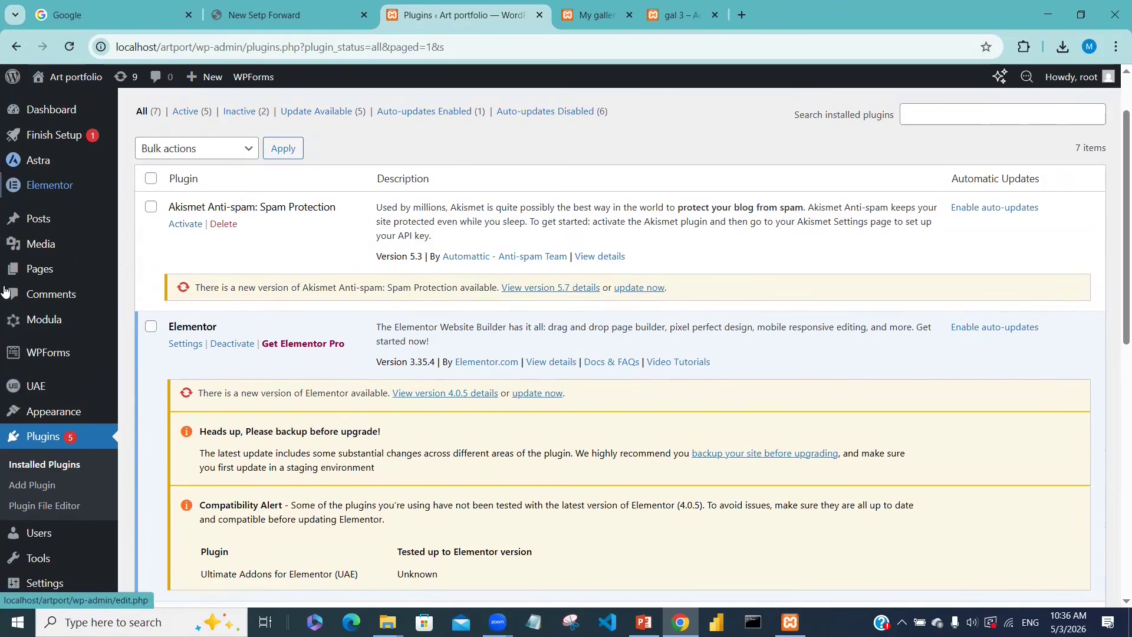
- Create a new Modula gallery titled "modula_gallery 1"
{"action": "mouse_move", "coordinate": [5, 327]}
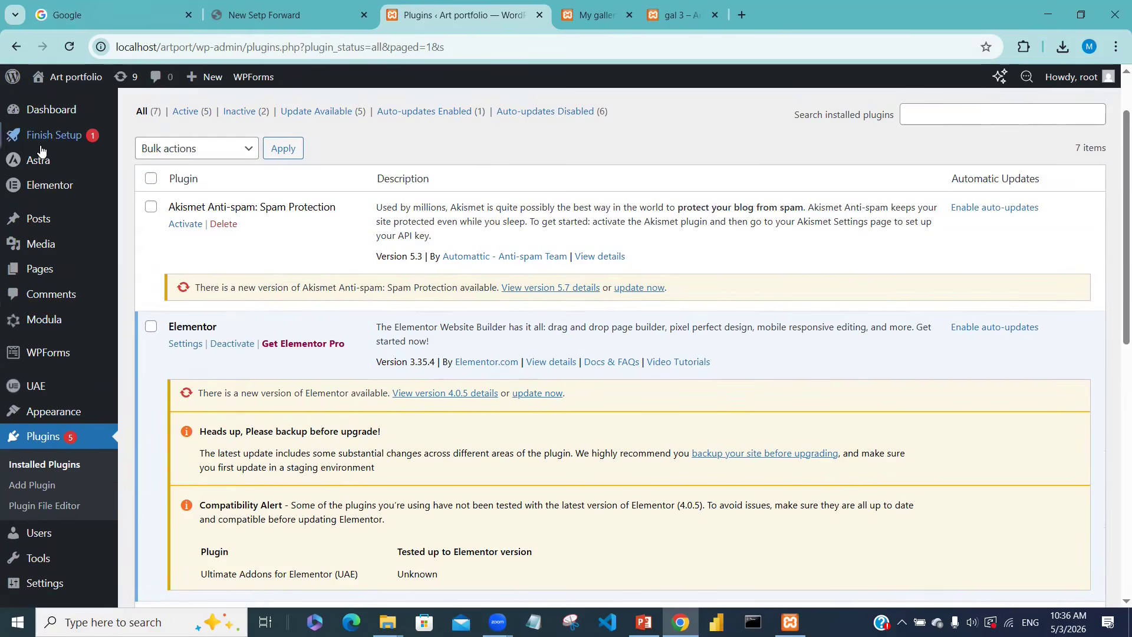
{"action": "mouse_move", "coordinate": [59, 334]}
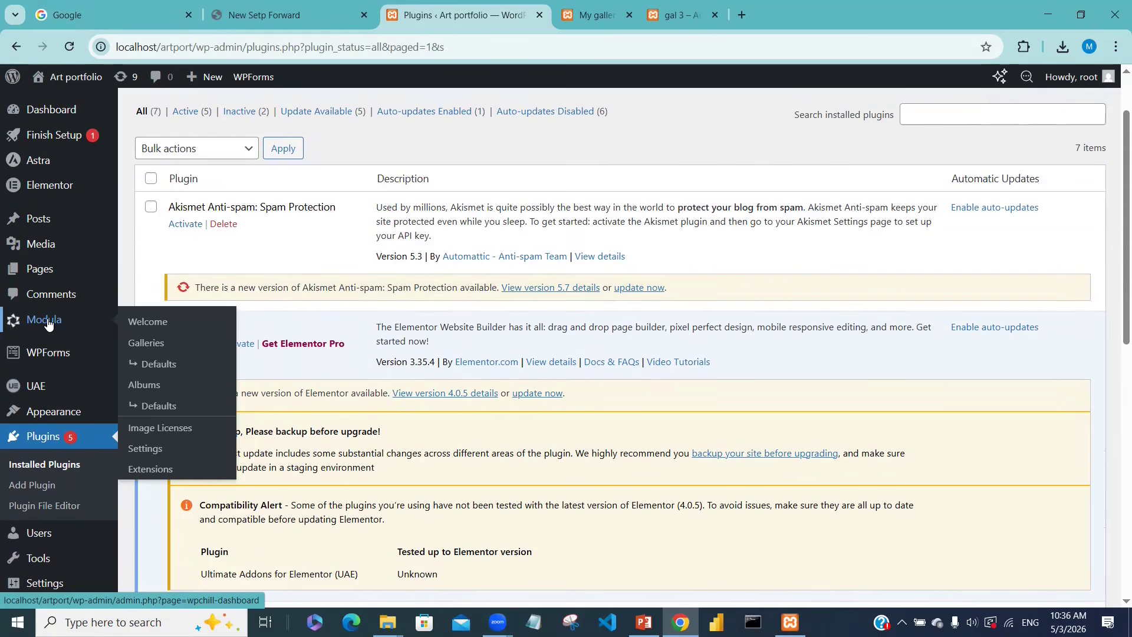
{"action": "left_click", "coordinate": [147, 350]}
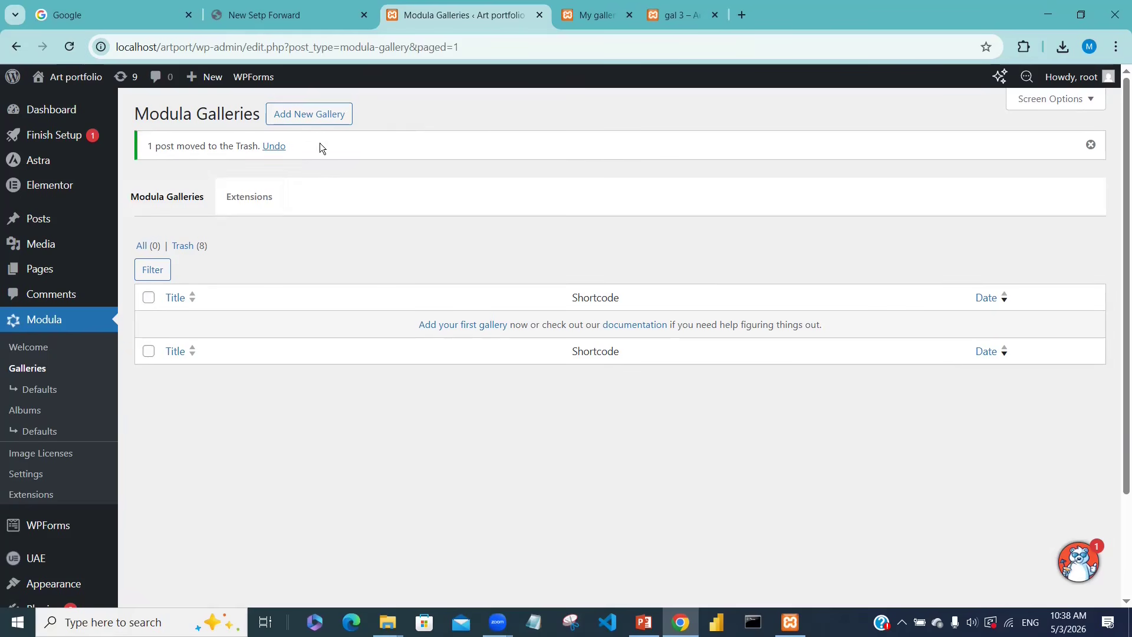
{"action": "left_click", "coordinate": [319, 117]}
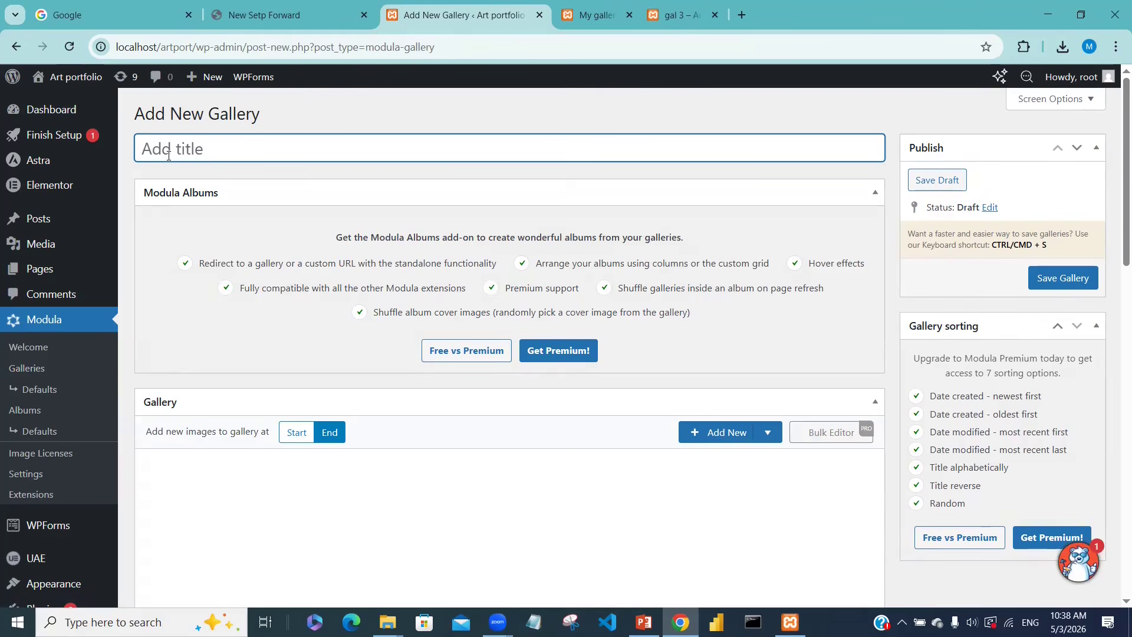
{"action": "type", "text": "modula_gallery 1"}
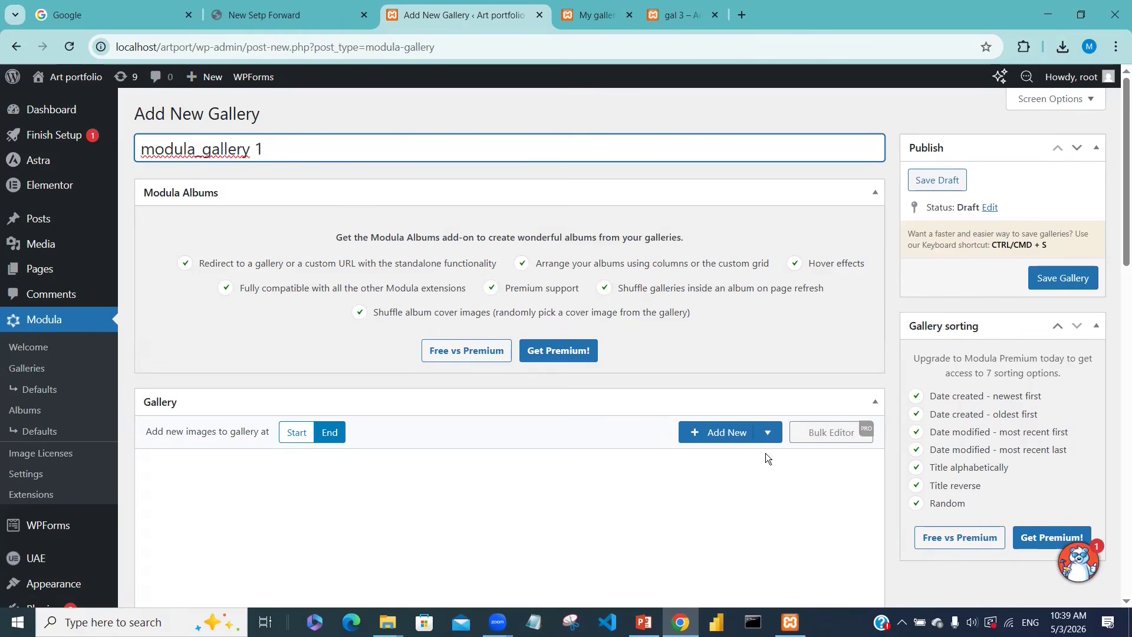
- Add the sixteen consecutive paintings from art4 through art13 in the media library to the gallery
{"action": "left_click", "coordinate": [716, 435]}
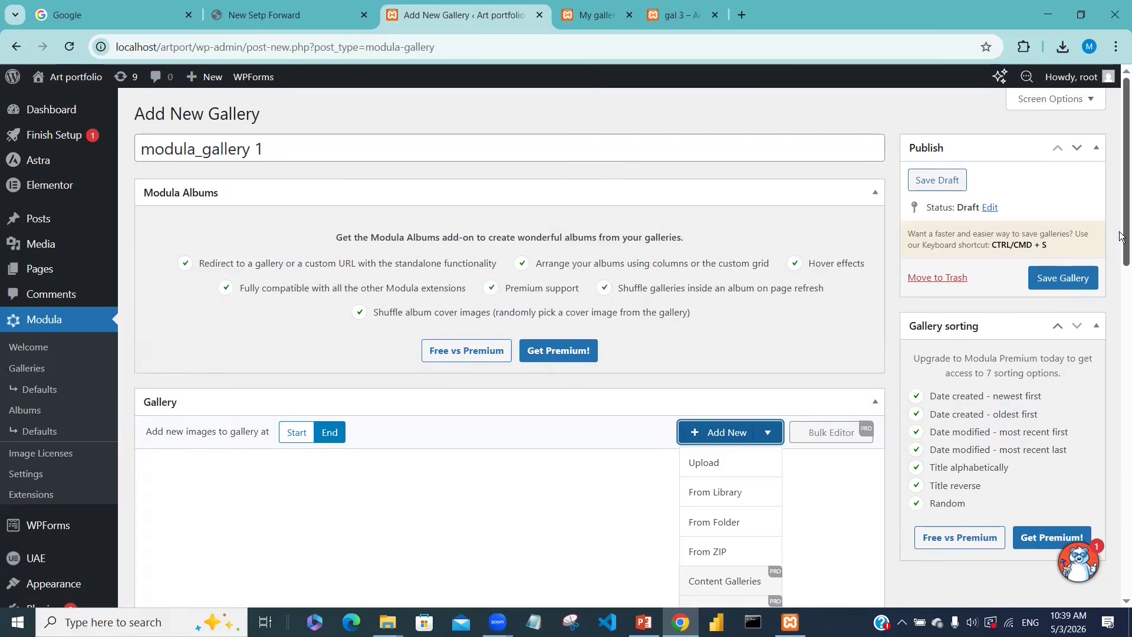
{"action": "scroll", "coordinate": [1120, 236], "scroll_direction": "down", "scroll_amount": 2}
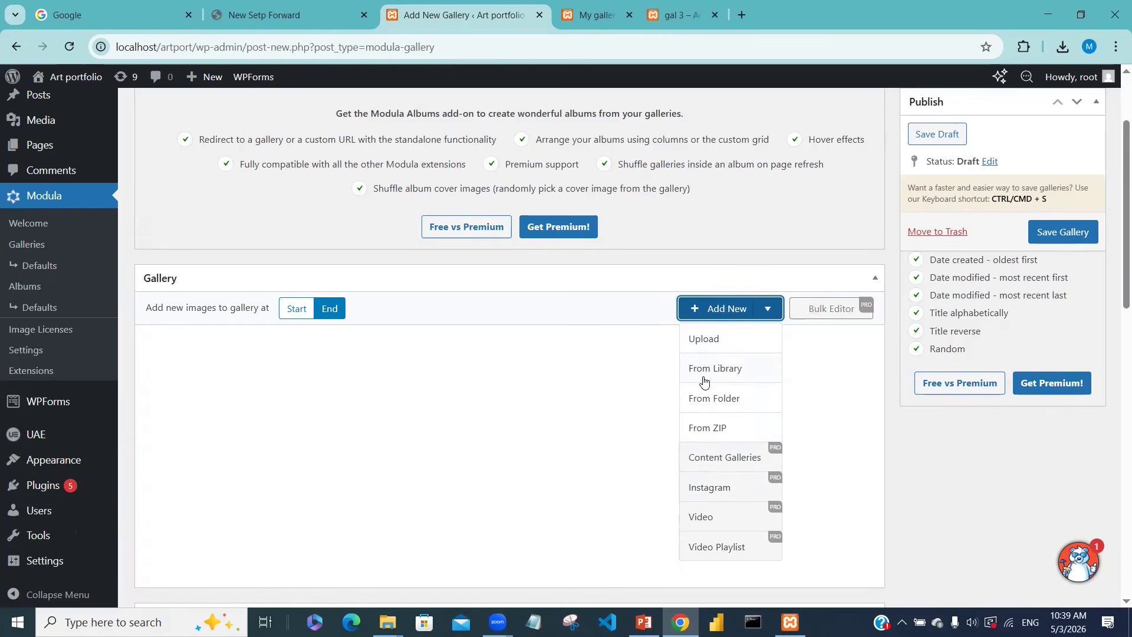
{"action": "left_click", "coordinate": [747, 371]}
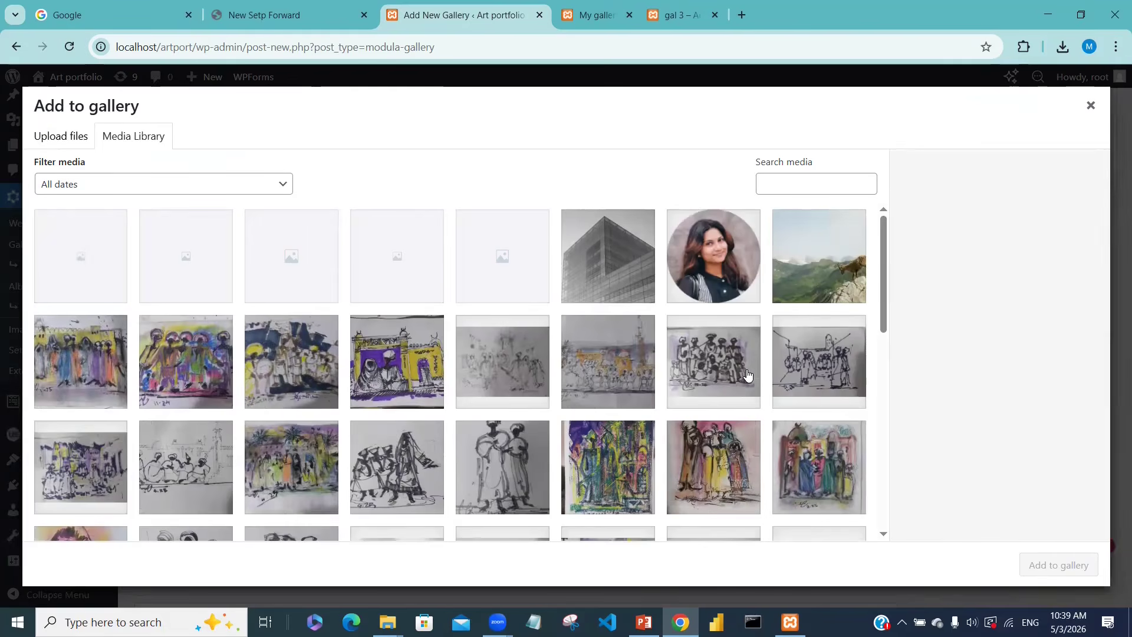
{"action": "left_click", "coordinate": [64, 375]}
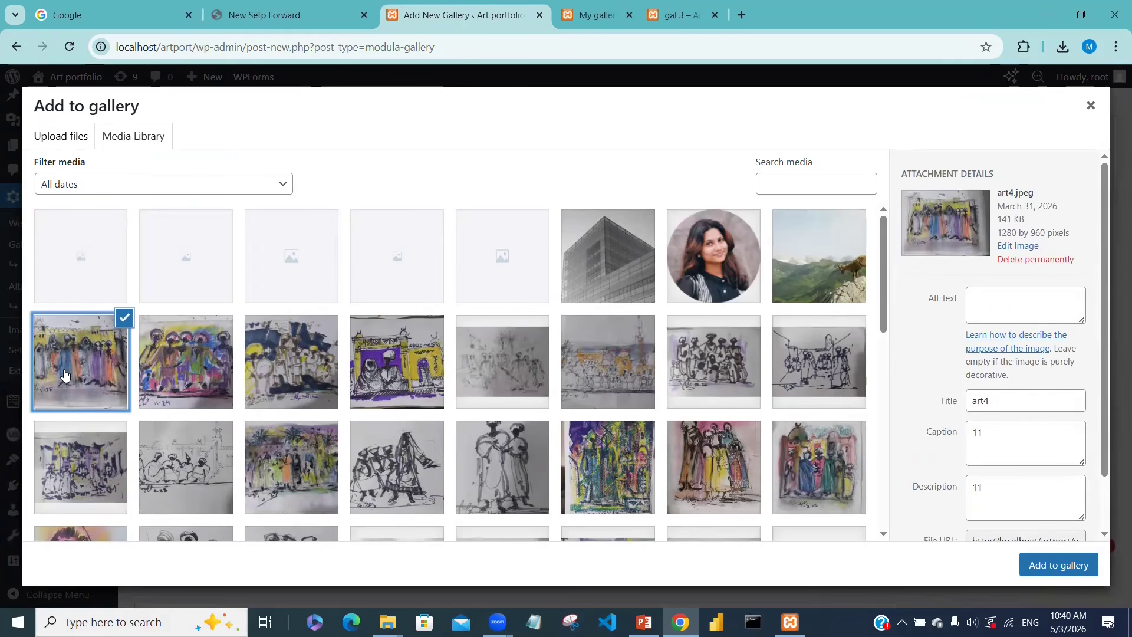
{"action": "left_click", "coordinate": [803, 469], "text": "shift"}
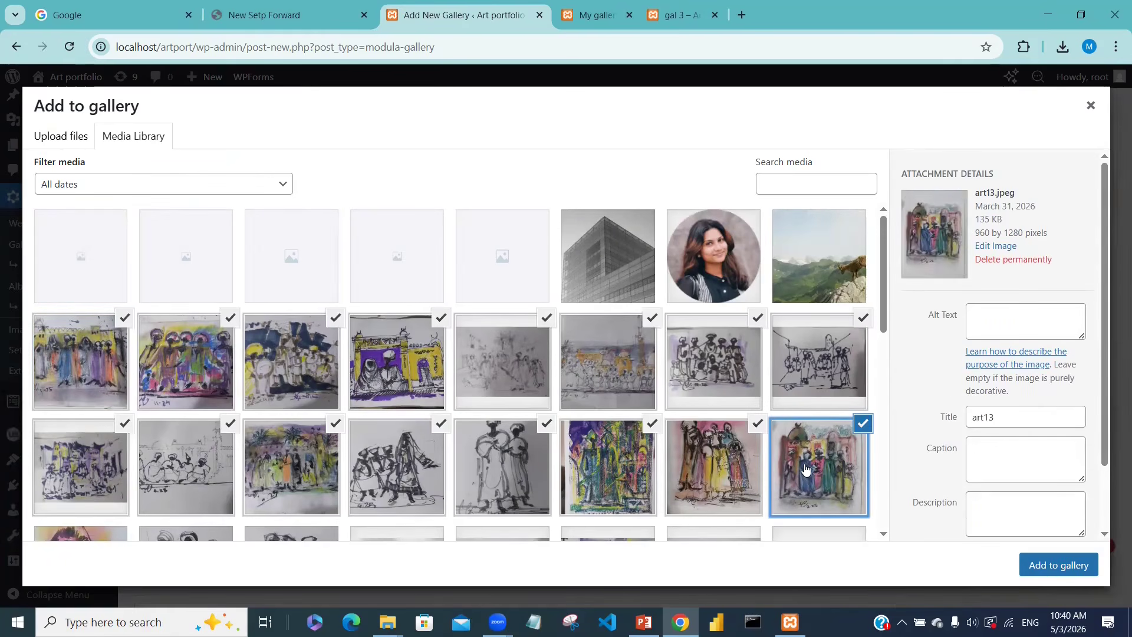
{"action": "left_click", "coordinate": [1058, 565]}
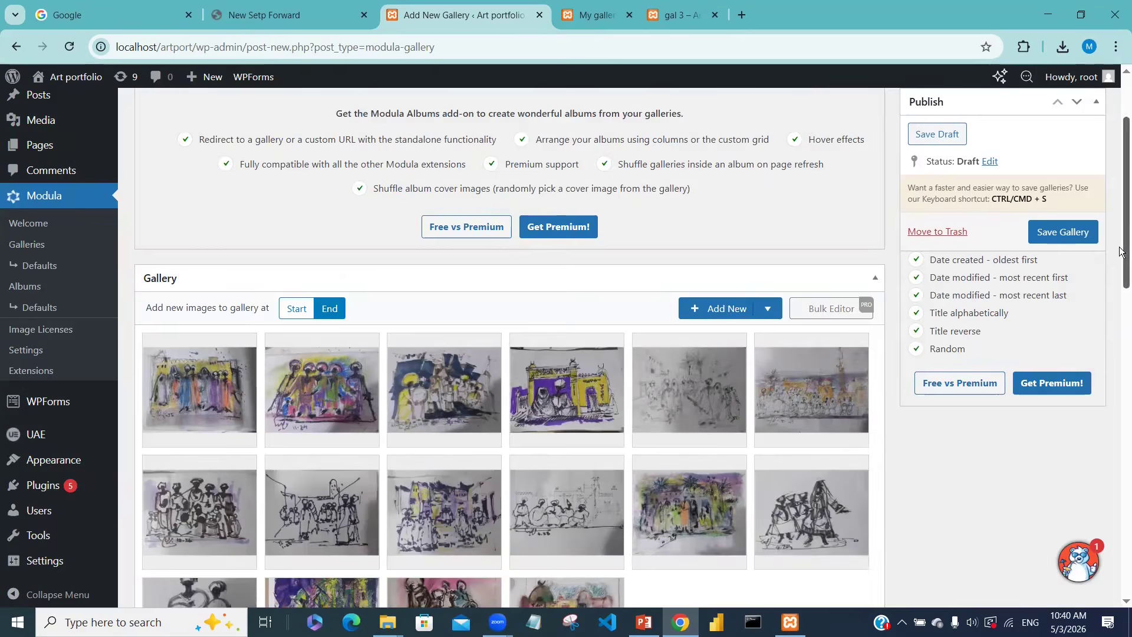
- Reorder the gallery by moving the last painting into the second row and the green-and-purple painting to second place
{"action": "left_click_drag", "start_coordinate": [1119, 242], "coordinate": [1120, 280]}
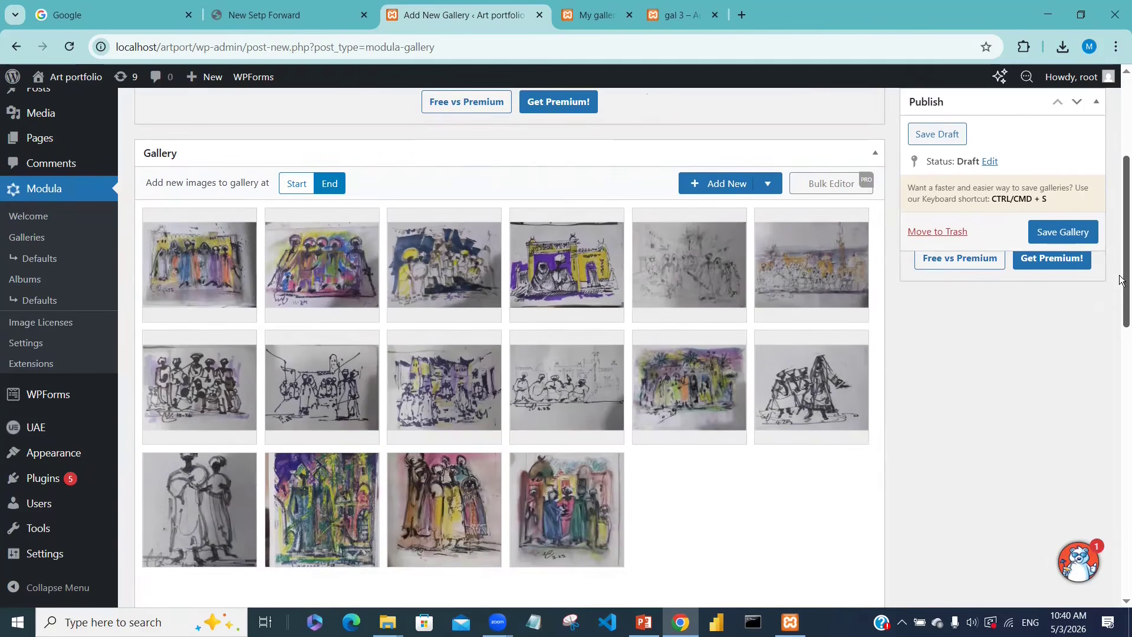
{"action": "left_click_drag", "start_coordinate": [565, 488], "coordinate": [559, 367]}
{"action": "left_click_drag", "start_coordinate": [432, 503], "coordinate": [322, 265]}
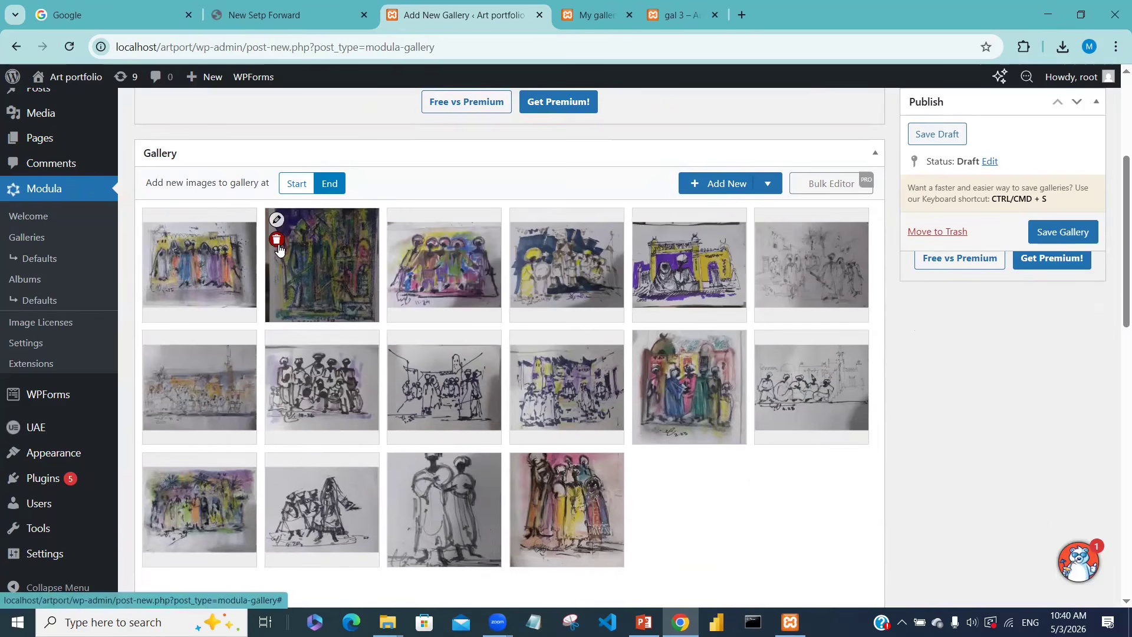
- Delete the ink group sketch in second place of the gallery's second row, and save the gallery
{"action": "mouse_move", "coordinate": [278, 364]}
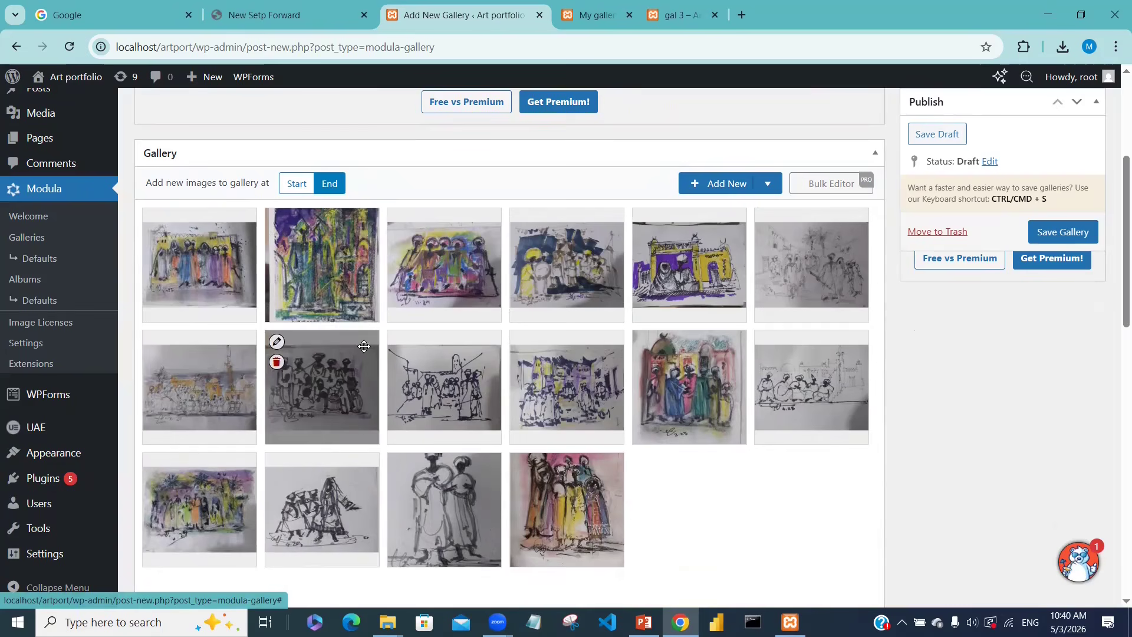
{"action": "left_click", "coordinate": [277, 362]}
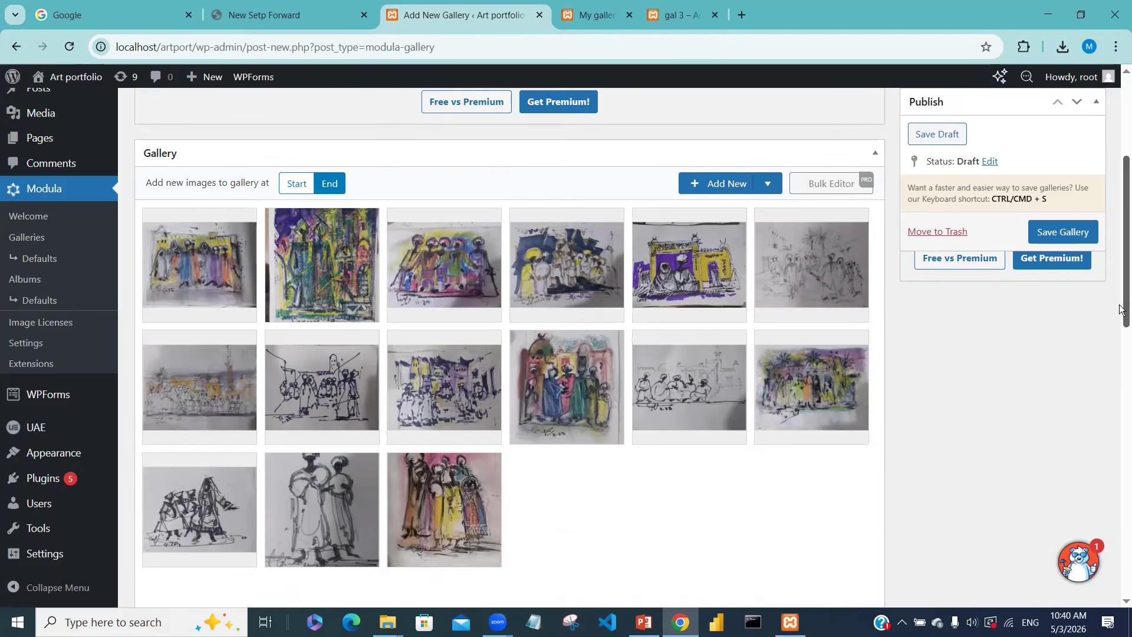
{"action": "mouse_move", "coordinate": [1120, 309]}
{"action": "left_mouse_down"}
{"action": "mouse_move", "coordinate": [1120, 322]}
{"action": "mouse_move", "coordinate": [1119, 290]}
{"action": "left_mouse_up"}
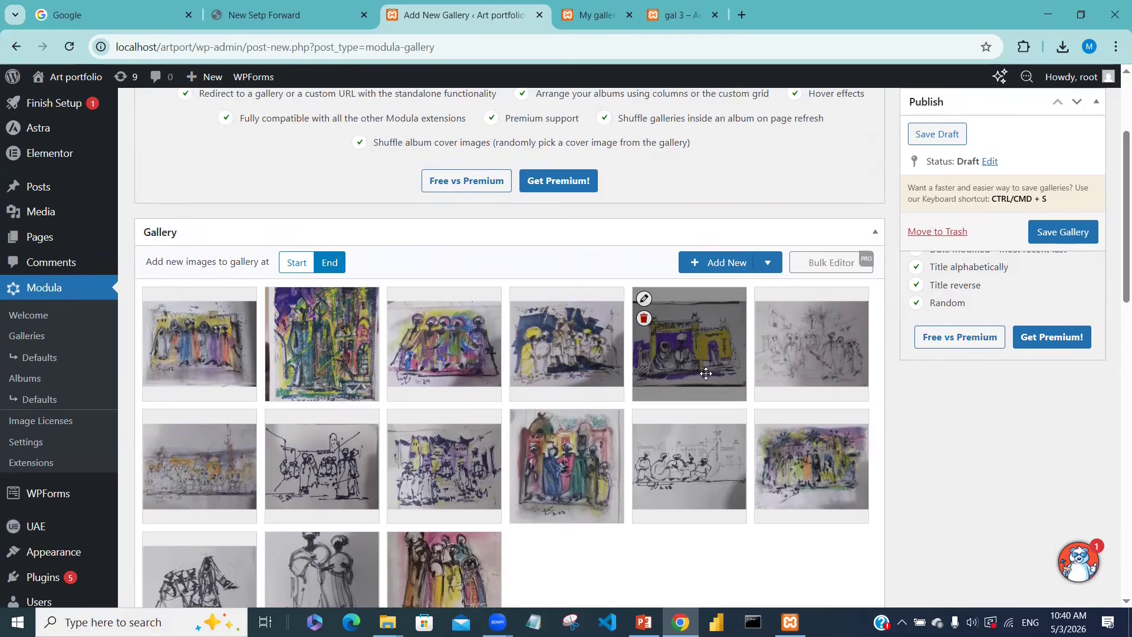
{"action": "left_click", "coordinate": [1075, 234]}
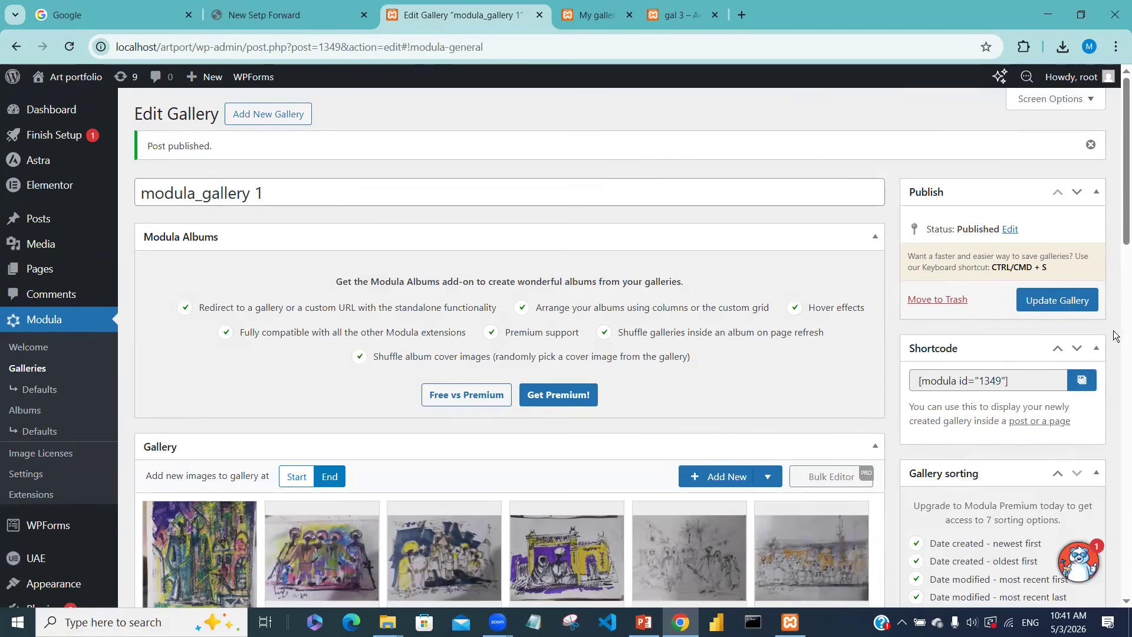
- Copy the gallery's shortcode [modula id="1349"]
{"action": "left_click", "coordinate": [1024, 380]}
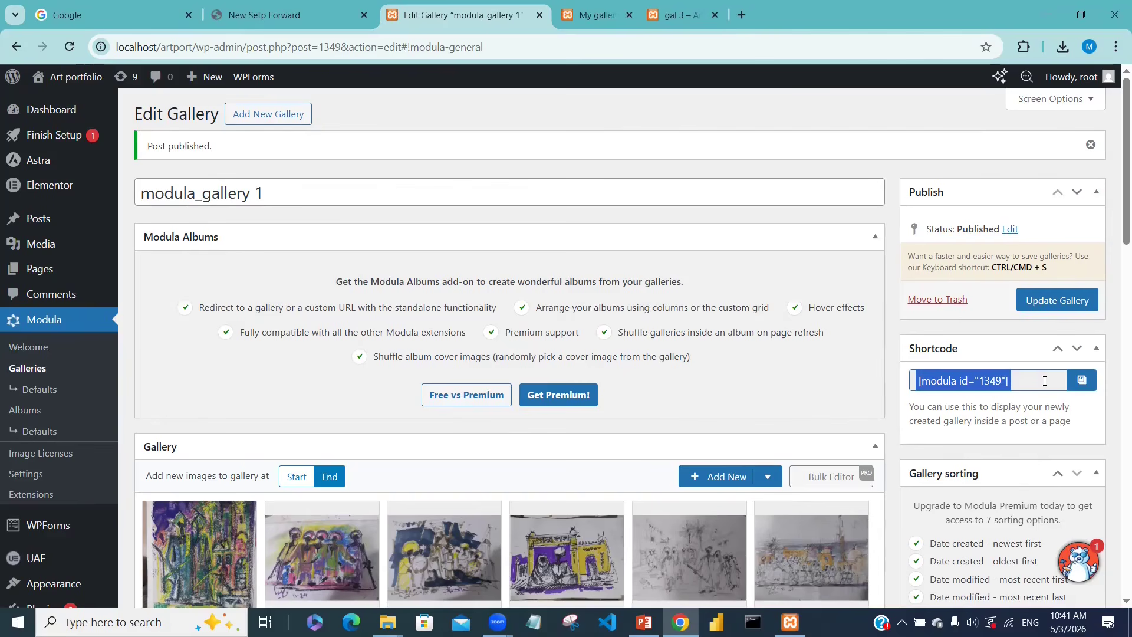
{"action": "left_click", "coordinate": [1078, 382]}
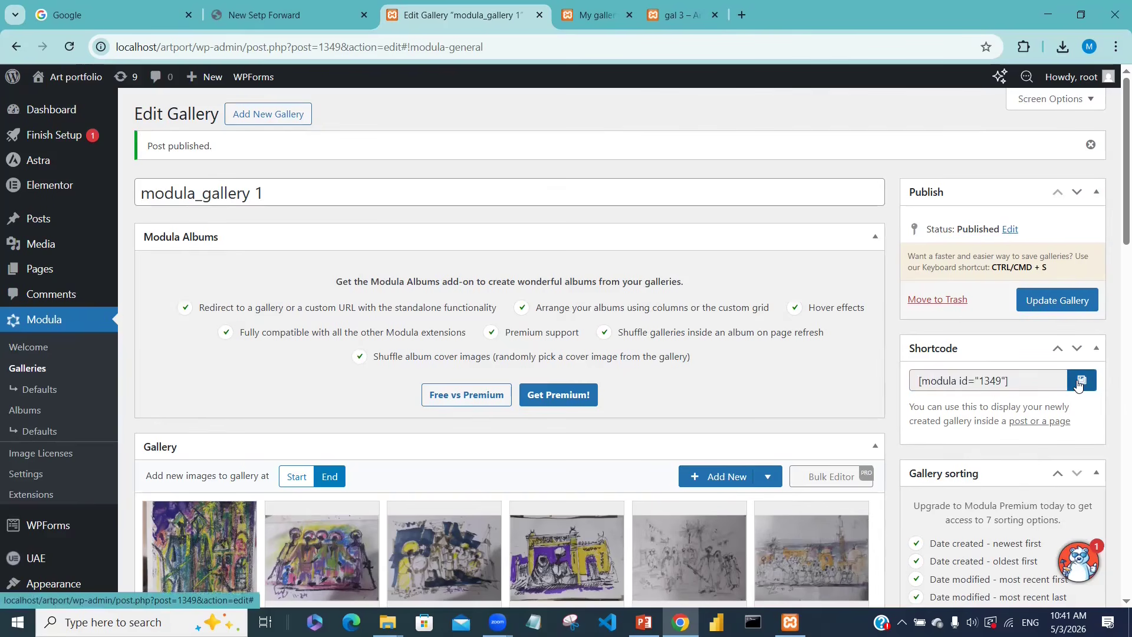
{"action": "left_click", "coordinate": [1078, 382]}
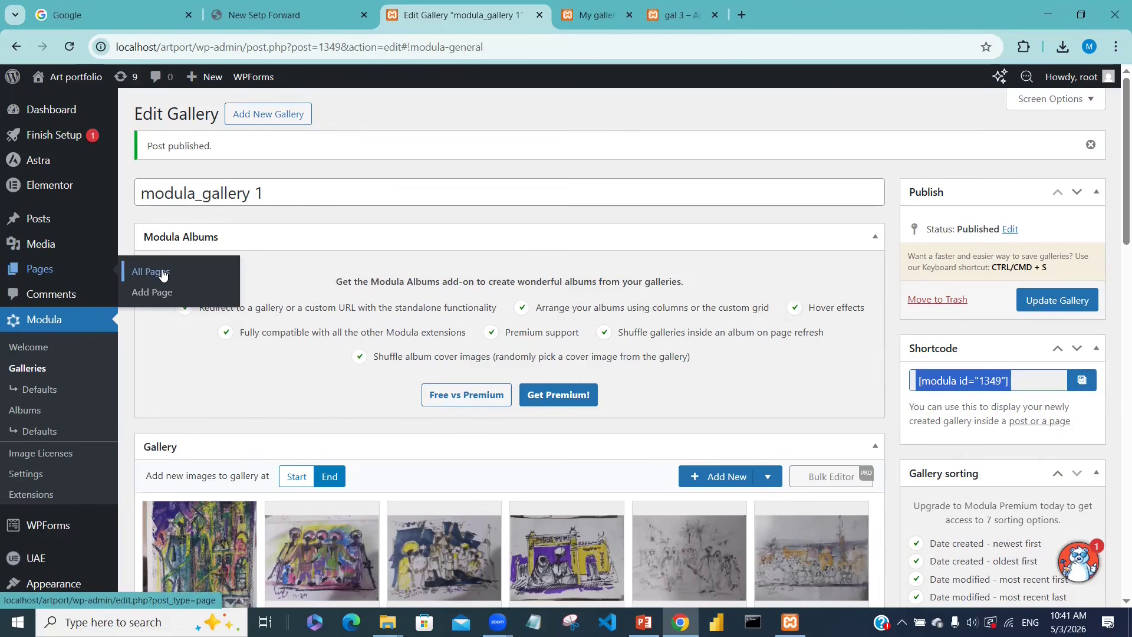
- Add a new page titled "Test Modula" and open it for editing with Elementor
{"action": "left_click", "coordinate": [163, 275]}
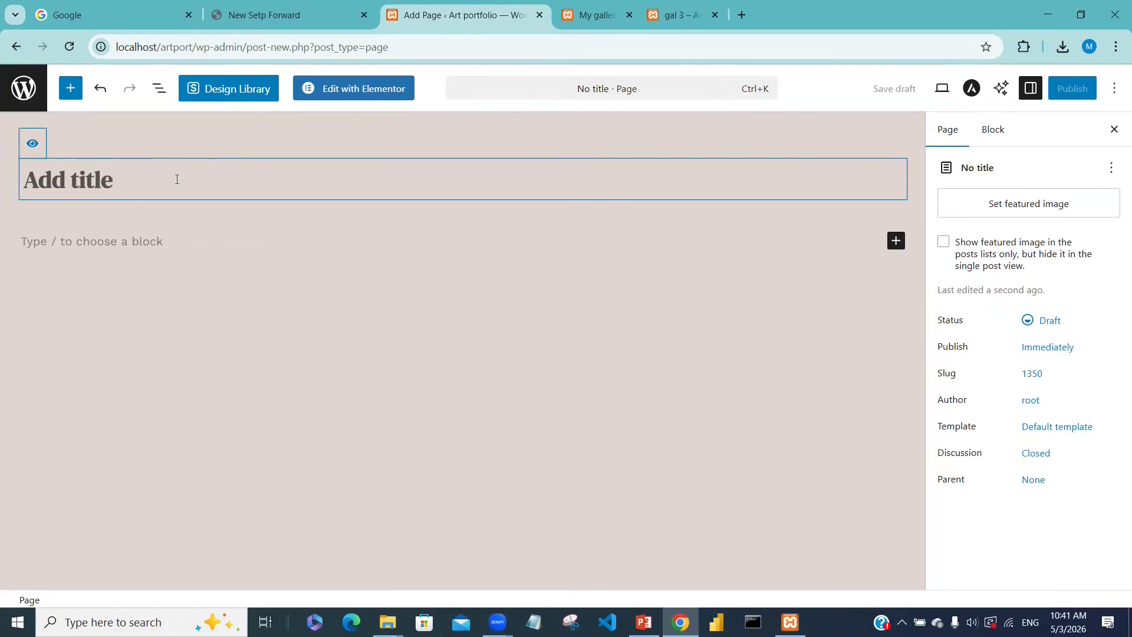
{"action": "key", "text": "ctrl+v"}
{"action": "left_click", "coordinate": [369, 90]}
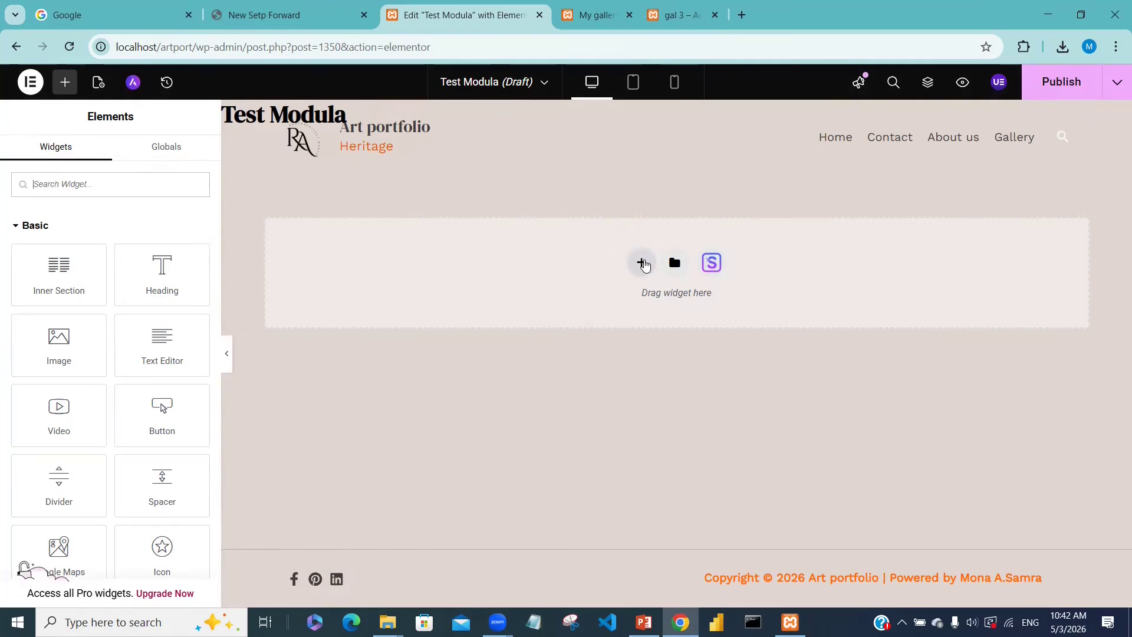
- Add a single-column section holding a Shortcode widget with [modula id="1349"], and apply it to the page
{"action": "left_click", "coordinate": [640, 267]}
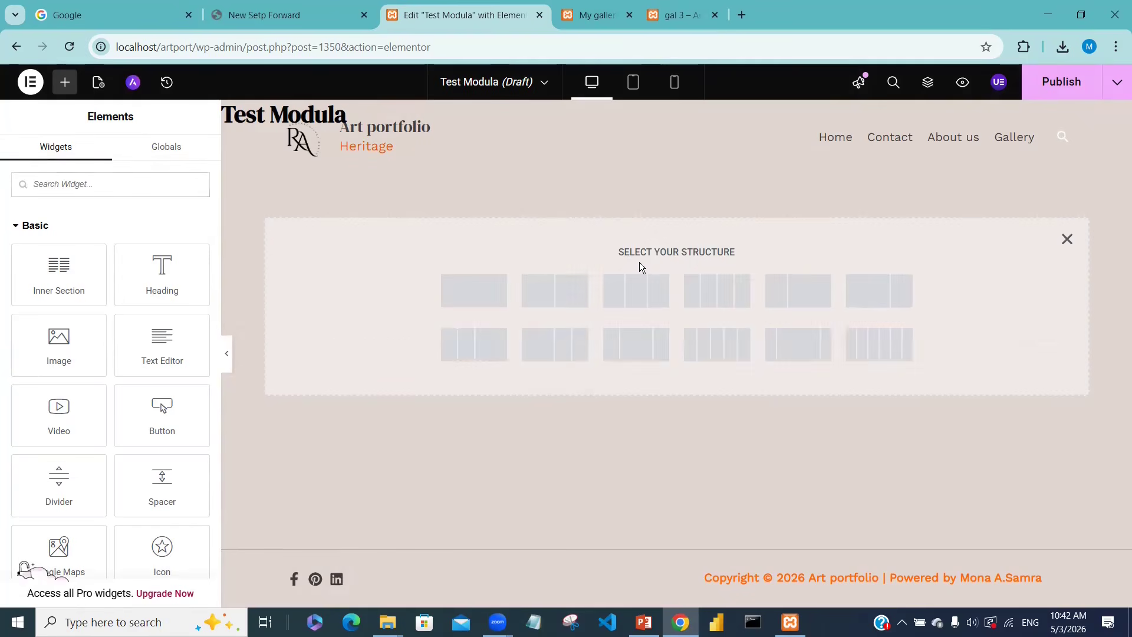
{"action": "left_click", "coordinate": [464, 295]}
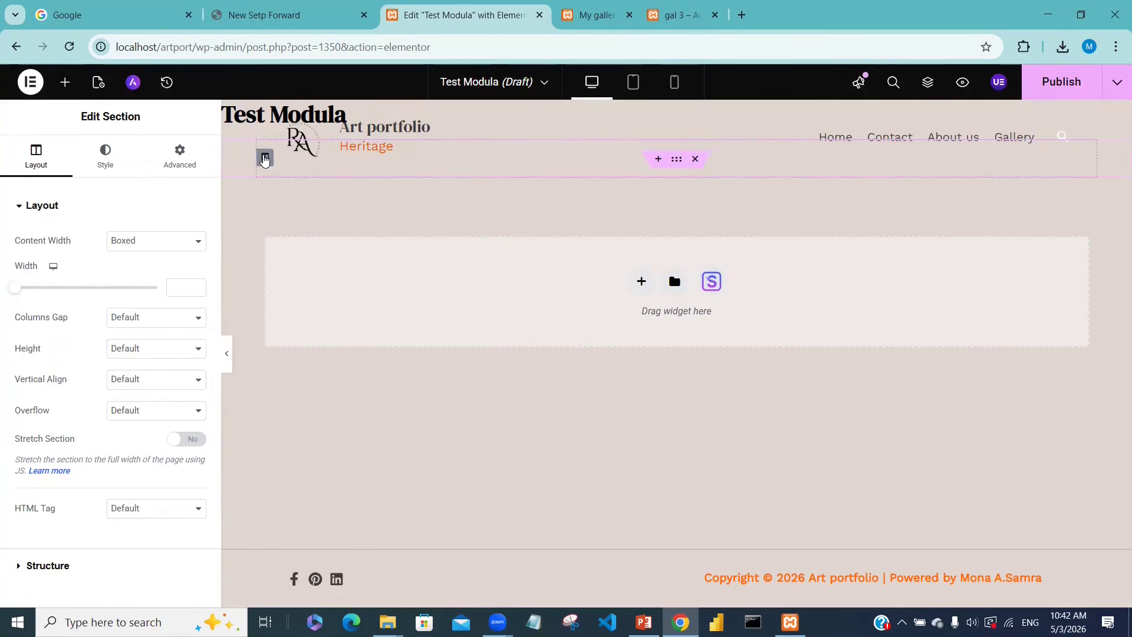
{"action": "left_click", "coordinate": [264, 158]}
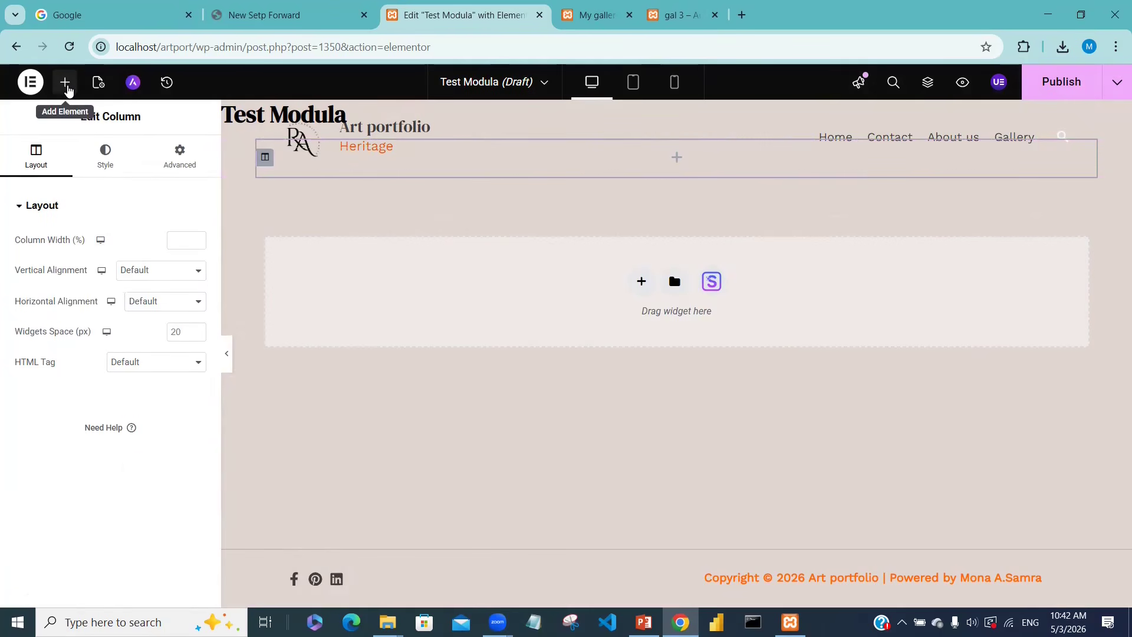
{"action": "left_click", "coordinate": [66, 86]}
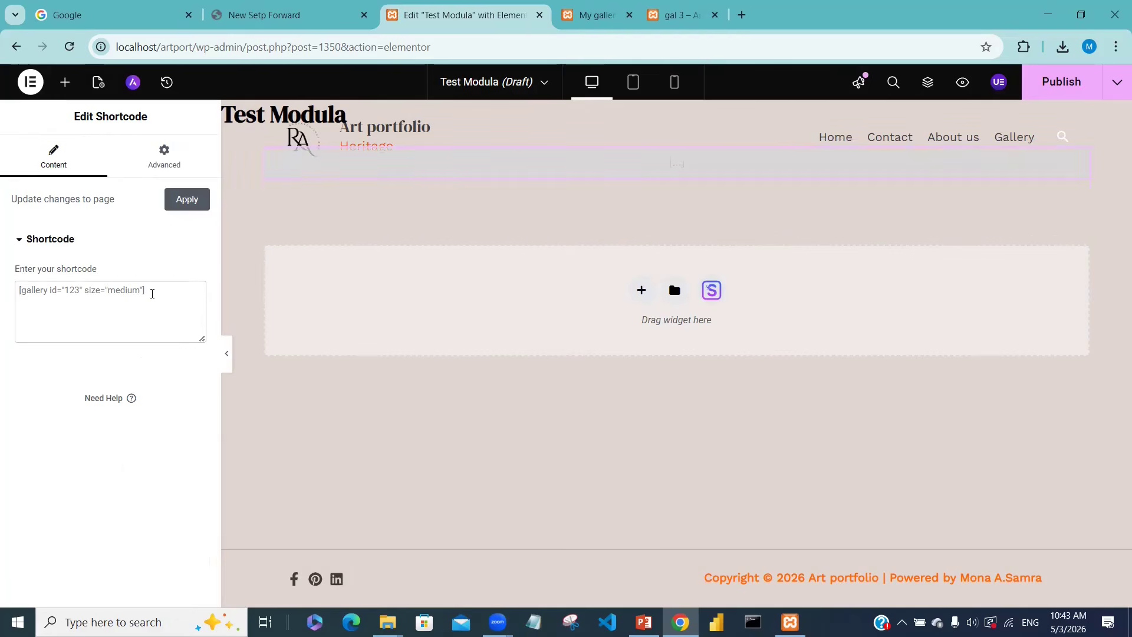
{"action": "key", "text": "ctrl+v"}
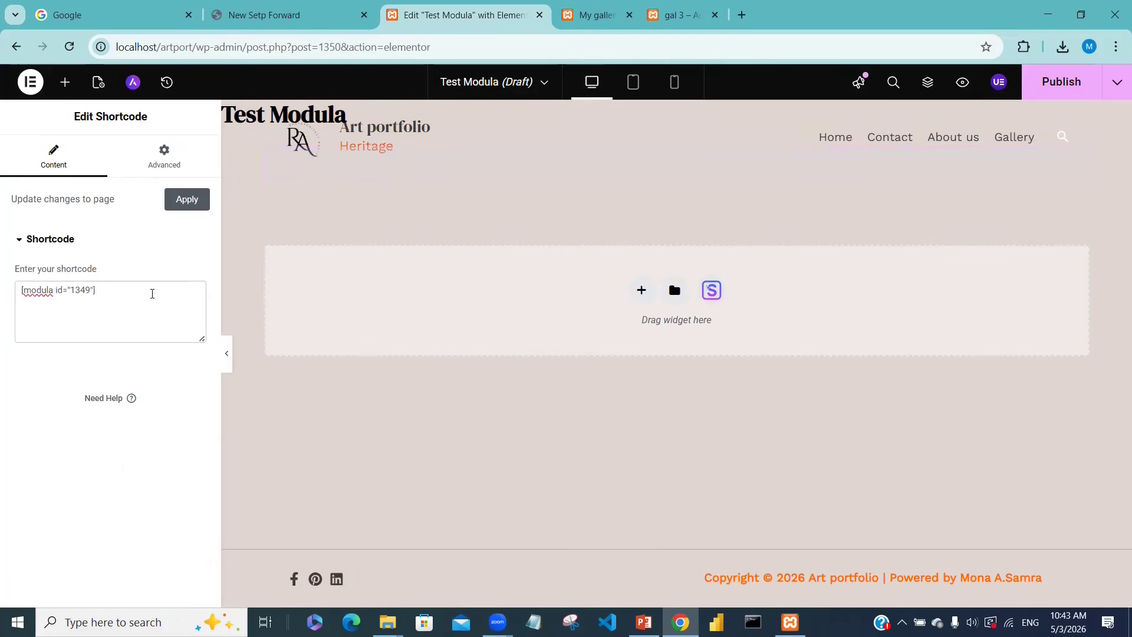
{"action": "left_click", "coordinate": [194, 204]}
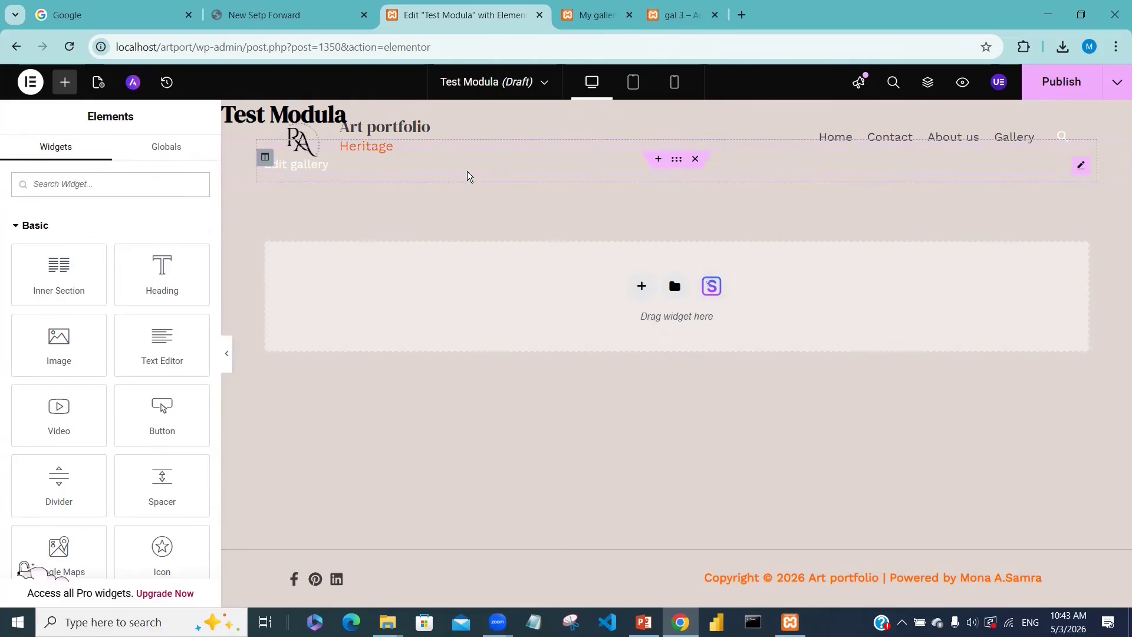
- Publish the Test Modula page and preview it to check the gallery
{"action": "left_click", "coordinate": [1053, 86]}
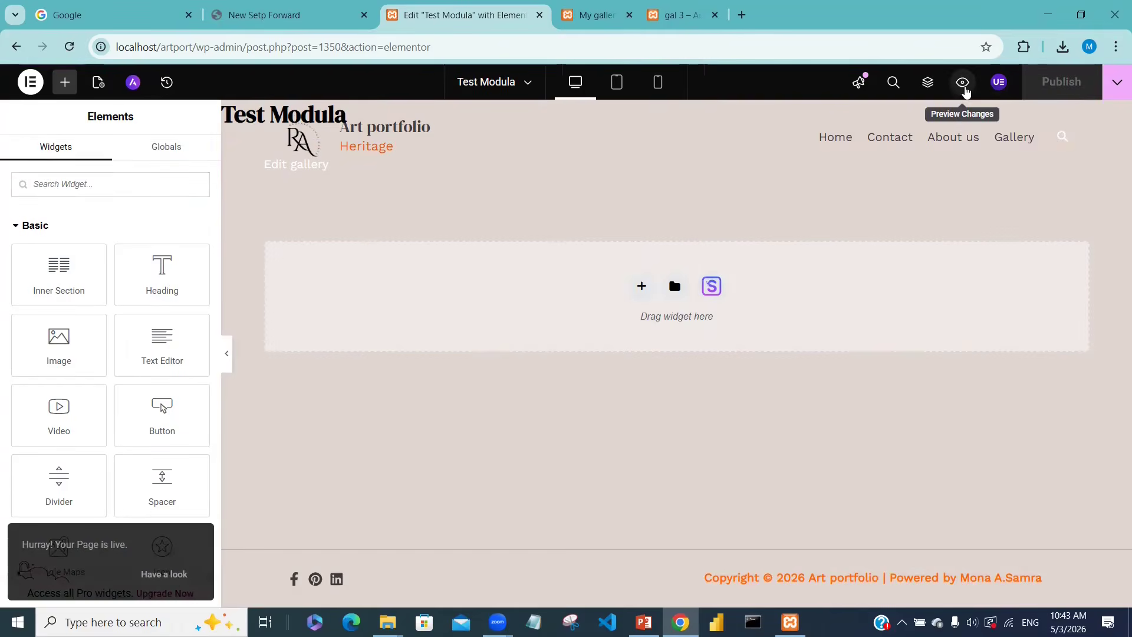
{"action": "left_click", "coordinate": [963, 85]}
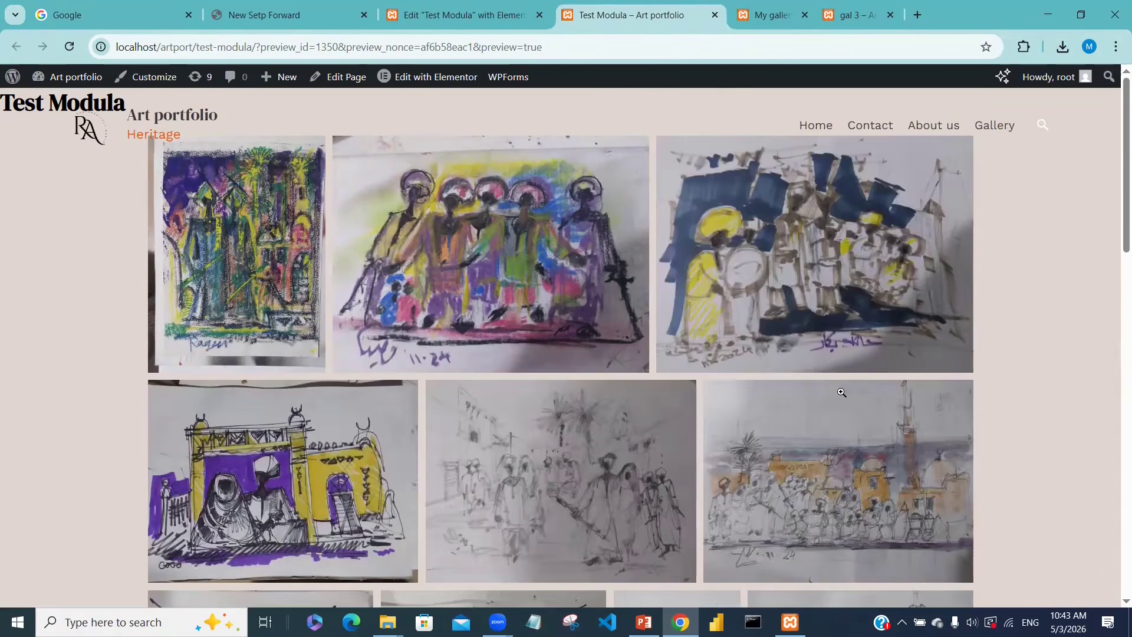
{"action": "left_click_drag", "start_coordinate": [1121, 190], "coordinate": [1061, 89]}
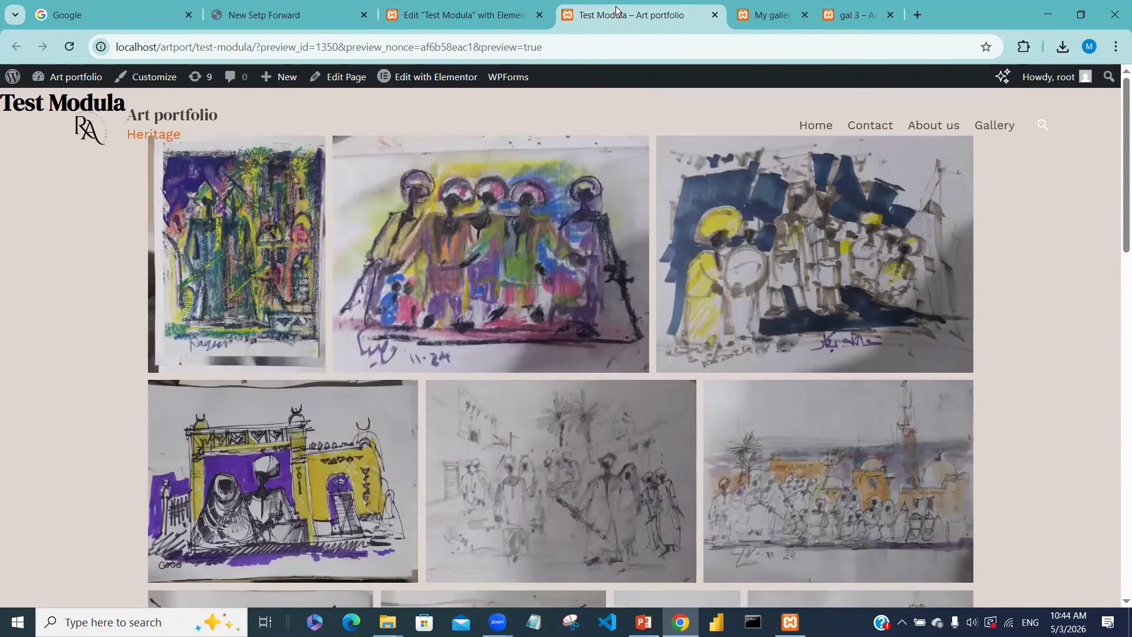
- Return to the Elementor editor and add a second single-column section containing the Modula widget
{"action": "left_click", "coordinate": [472, 16]}
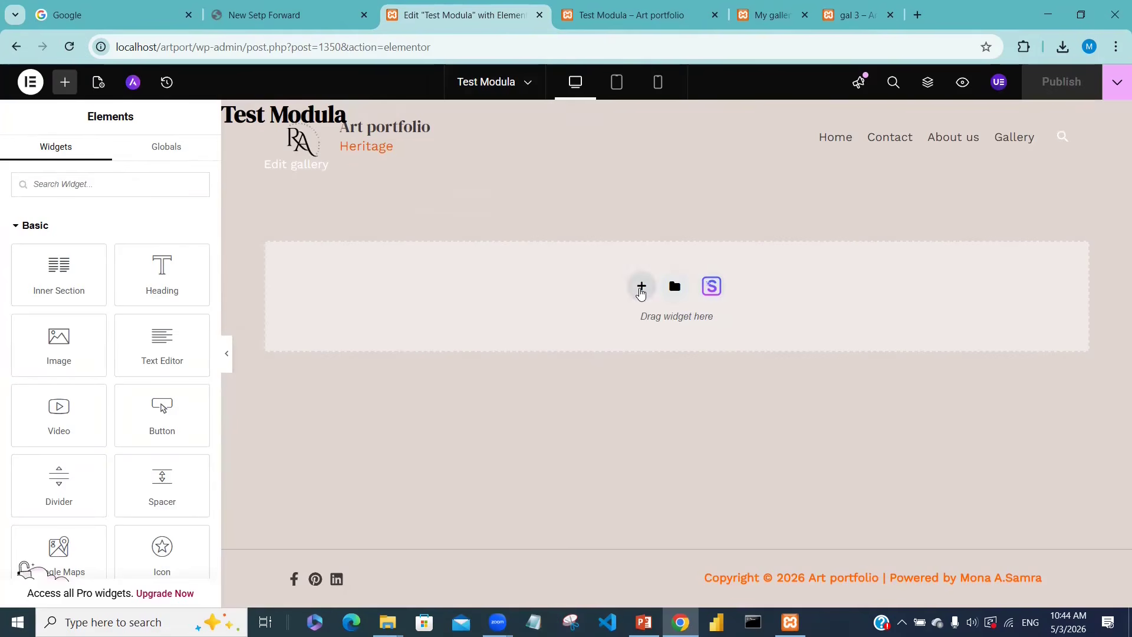
{"action": "left_click", "coordinate": [641, 285]}
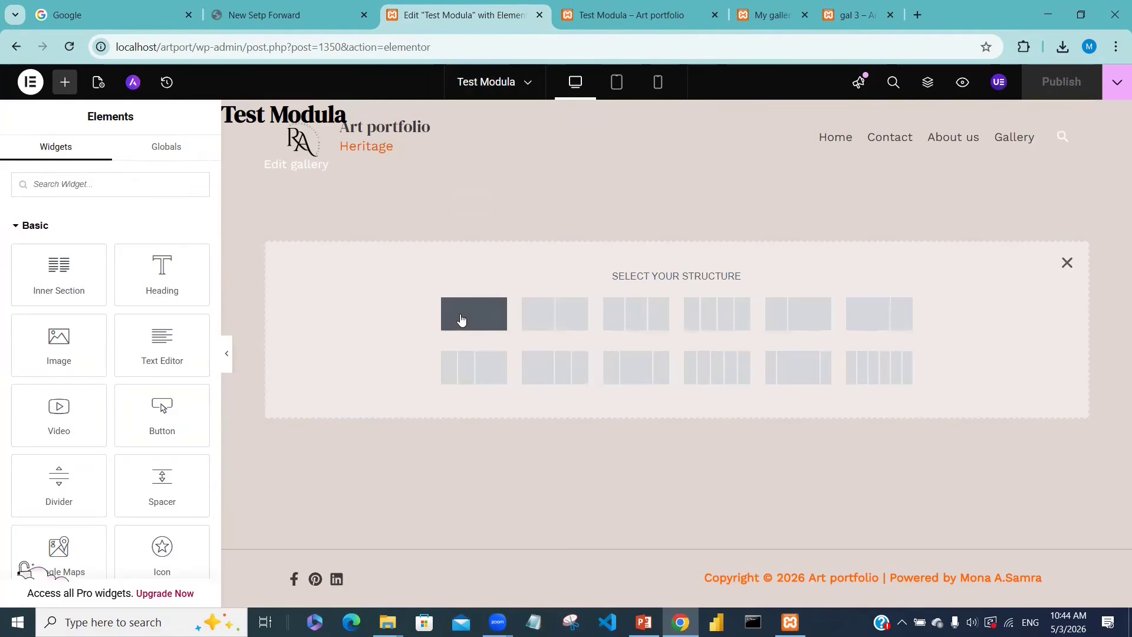
{"action": "left_click", "coordinate": [460, 320]}
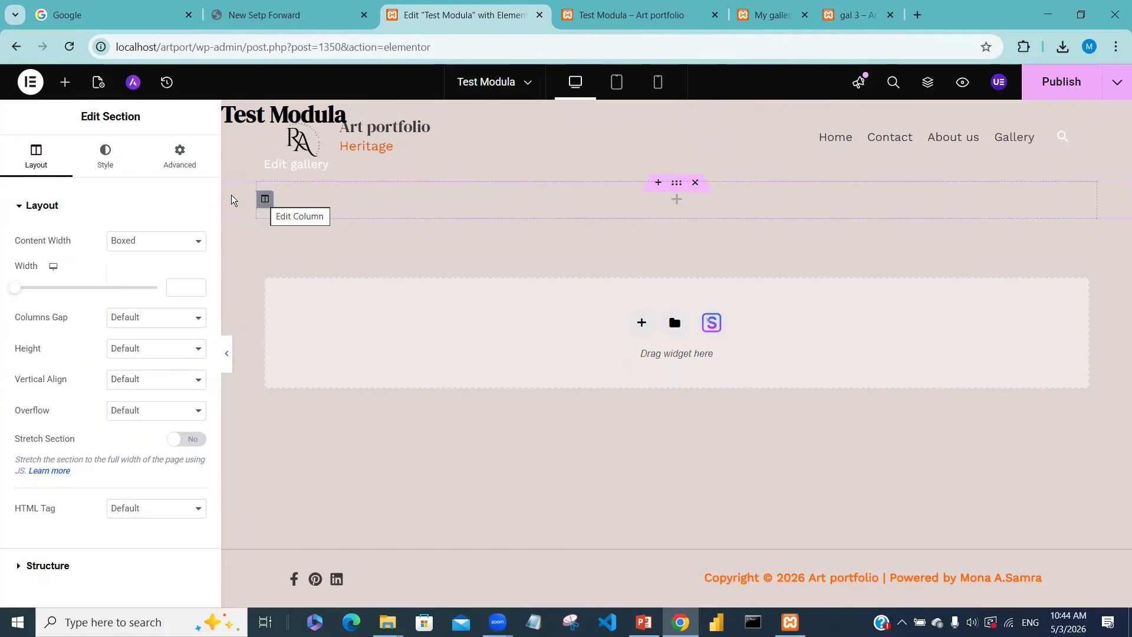
{"action": "left_click", "coordinate": [65, 84]}
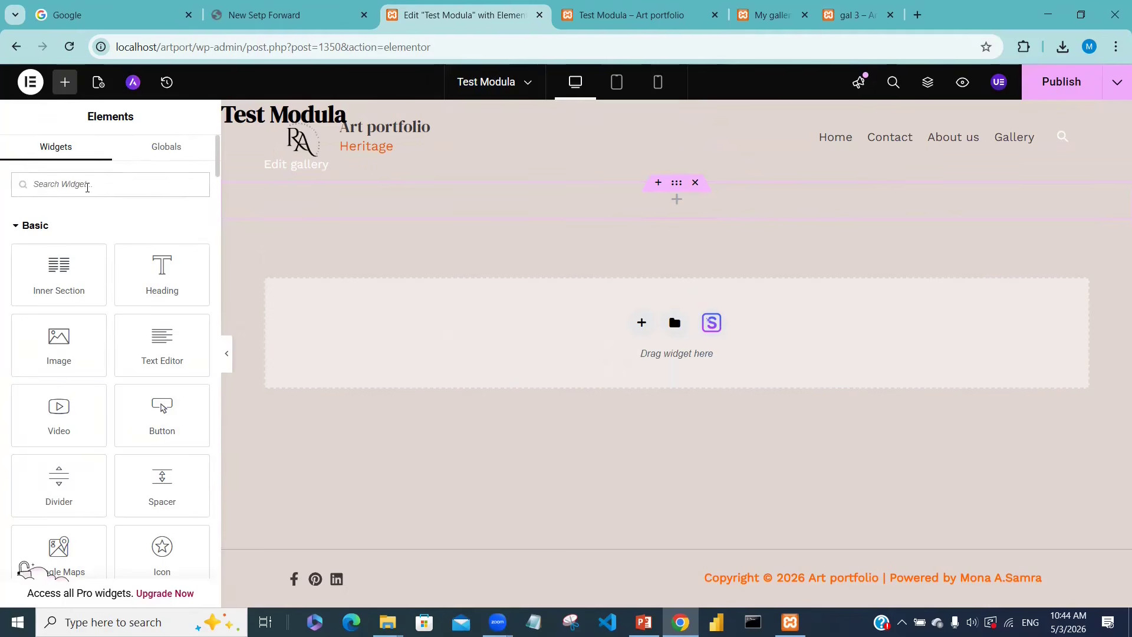
{"action": "type", "text": "modul"}
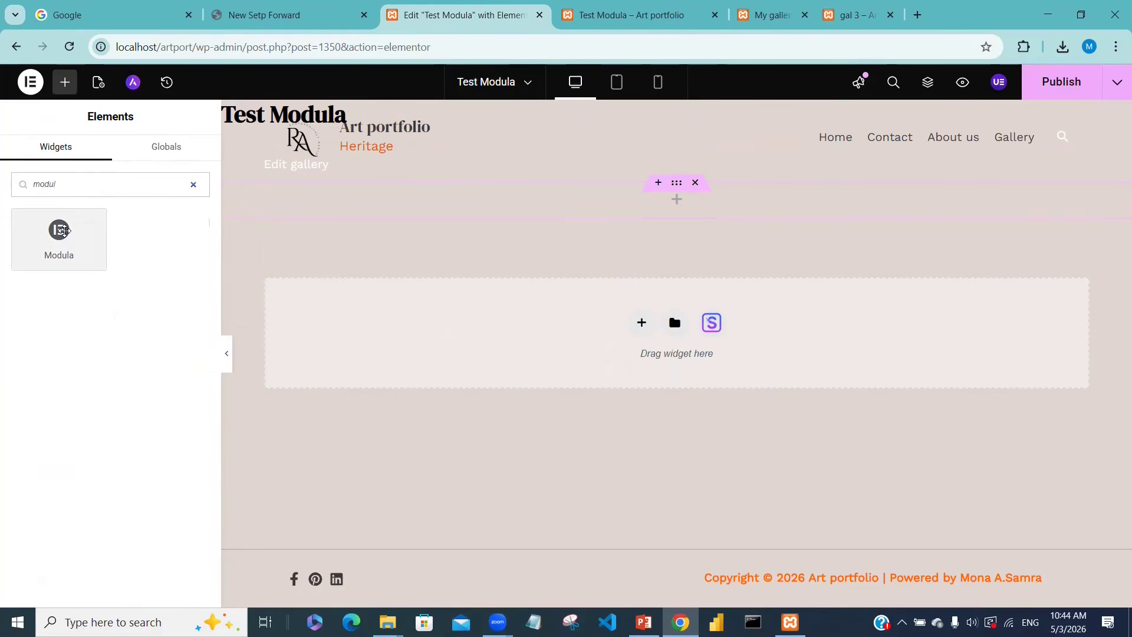
{"action": "left_click", "coordinate": [64, 234]}
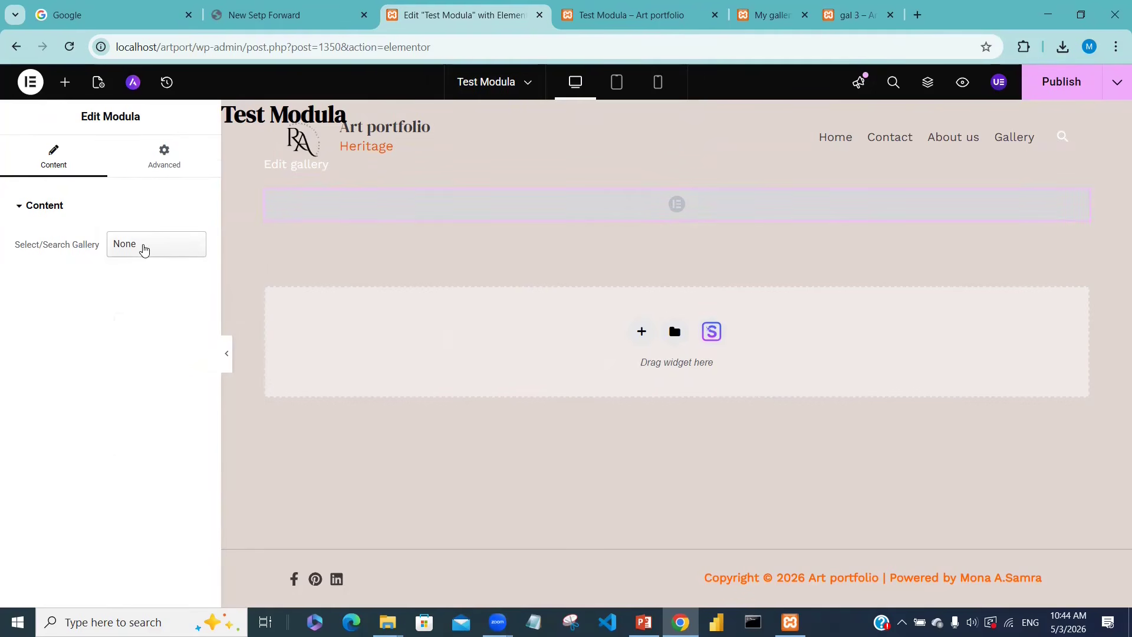
- Set the Modula widget to display the gallery modula_gallery 1
{"action": "left_click", "coordinate": [144, 246]}
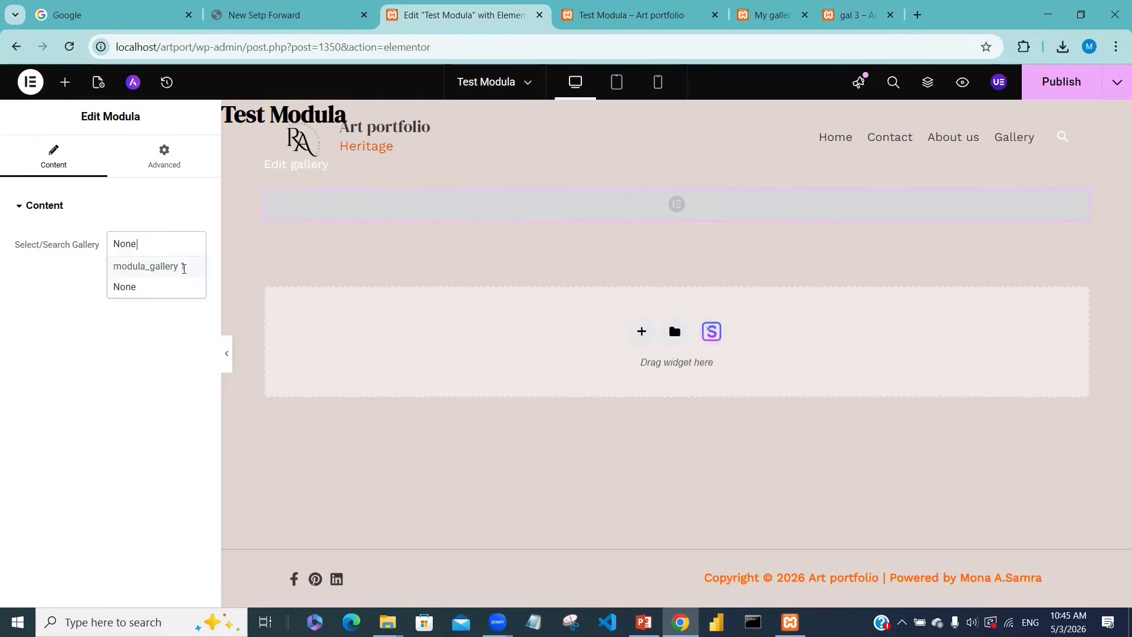
{"action": "left_click", "coordinate": [179, 266]}
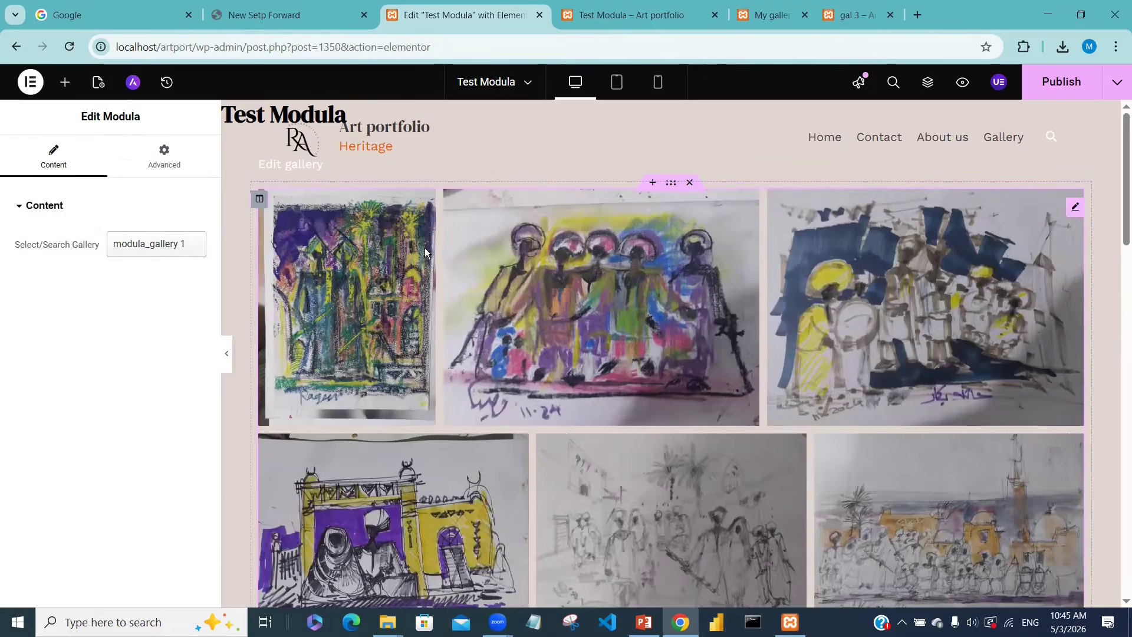
{"action": "mouse_move", "coordinate": [1122, 213]}
{"action": "left_mouse_down"}
{"action": "mouse_move", "coordinate": [1121, 543]}
{"action": "mouse_move", "coordinate": [1117, 98]}
{"action": "left_mouse_up"}
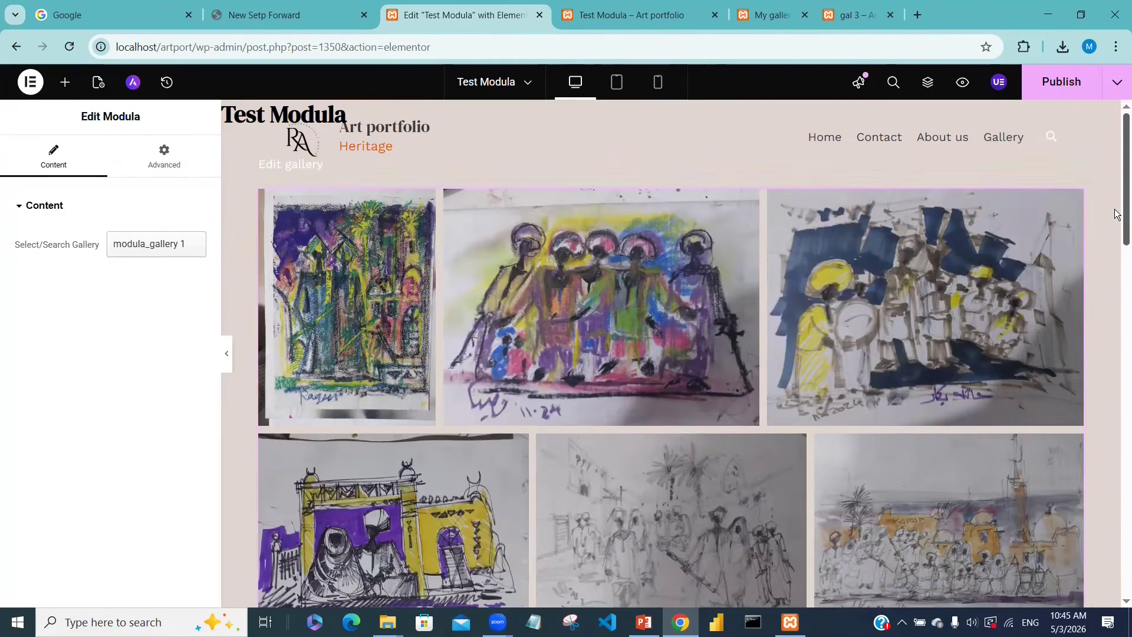
- Publish the updated page and preview it, checking both galleries along the whole page
{"action": "left_click", "coordinate": [1070, 85]}
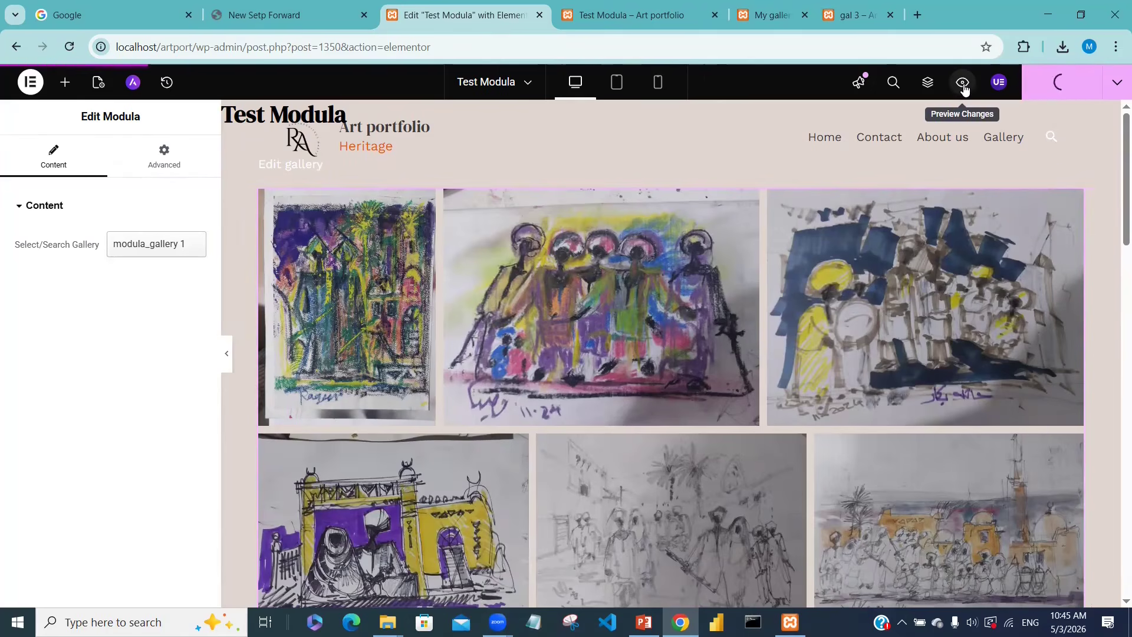
{"action": "left_click", "coordinate": [963, 85]}
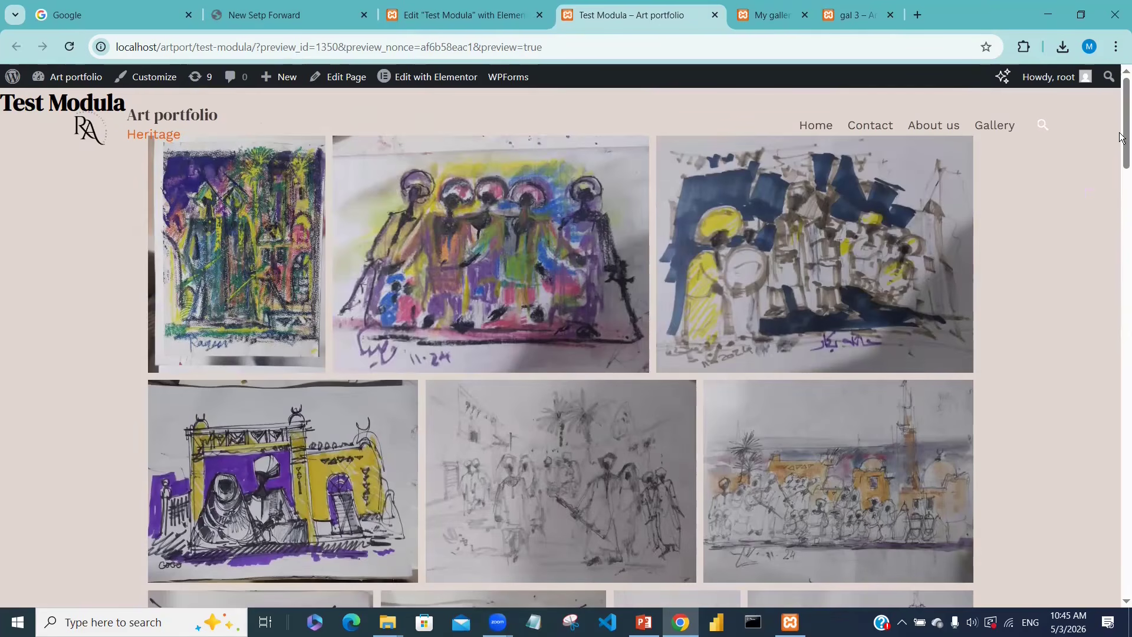
{"action": "scroll", "coordinate": [1121, 148], "scroll_direction": "down", "scroll_amount": 15}
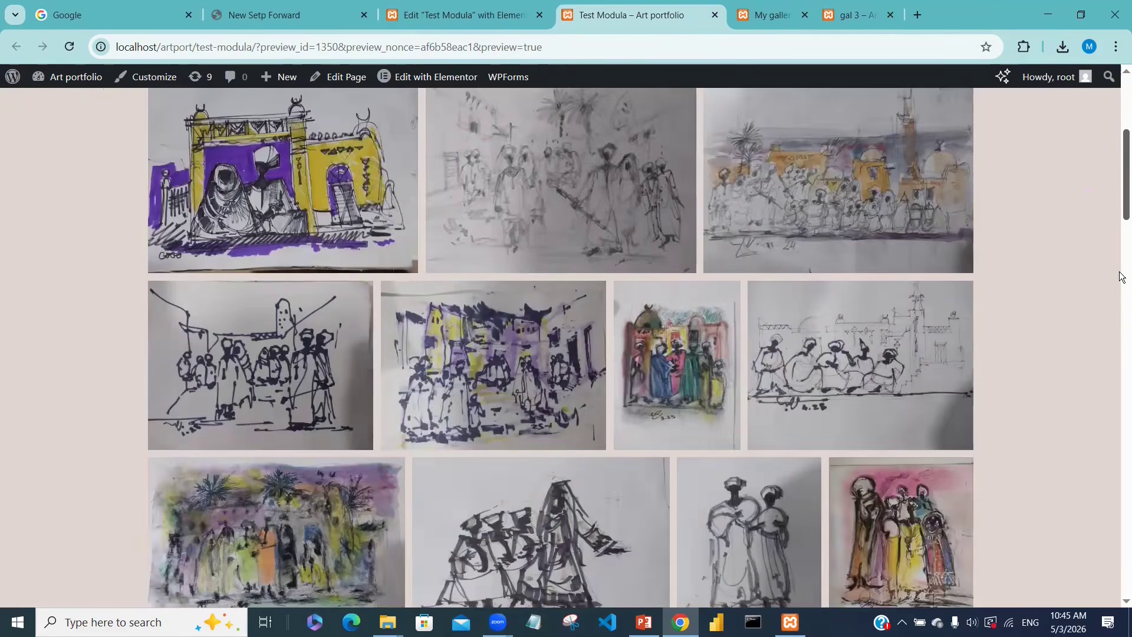
{"action": "scroll", "coordinate": [1121, 377], "scroll_direction": "down", "scroll_amount": 10}
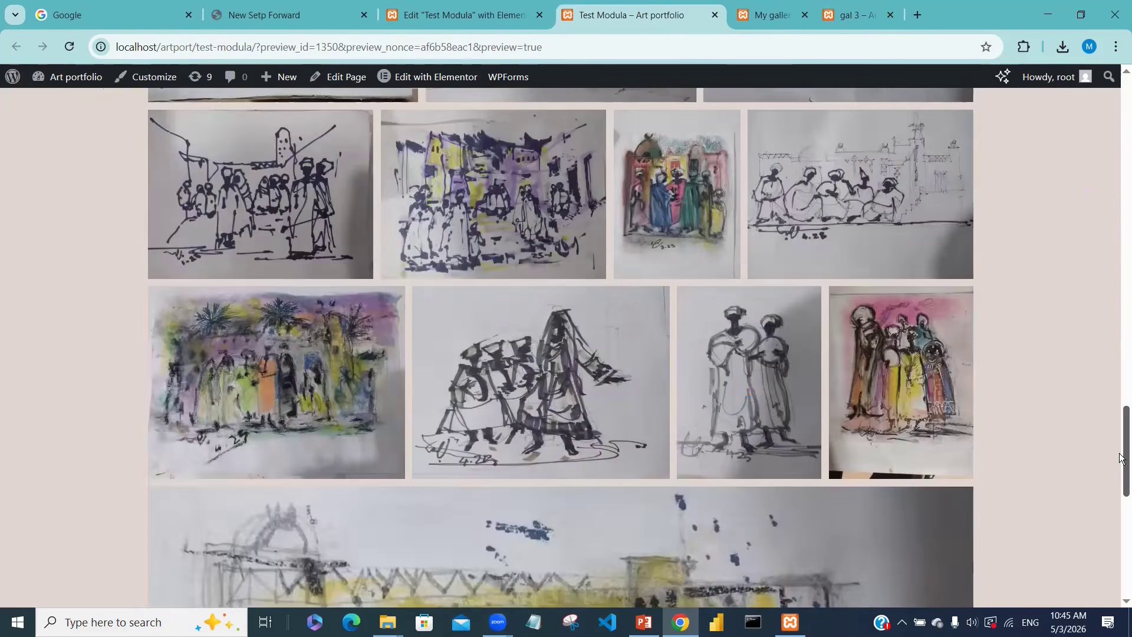
{"action": "scroll", "coordinate": [1121, 511], "scroll_direction": "down", "scroll_amount": 10}
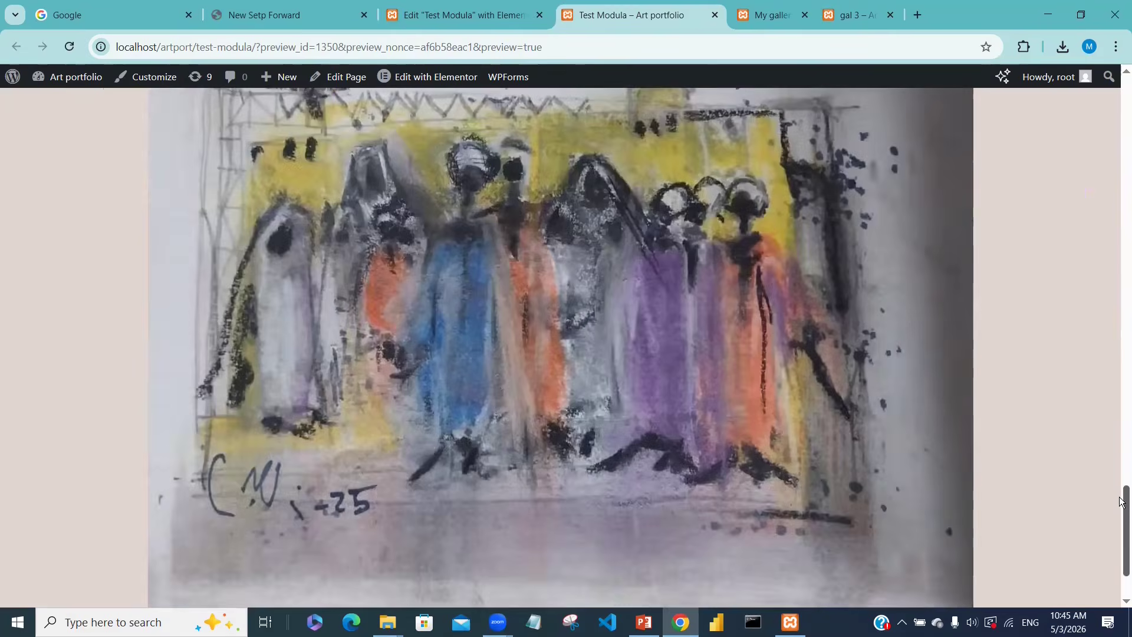
{"action": "scroll", "coordinate": [1107, 322], "scroll_direction": "up", "scroll_amount": 8}
{"action": "scroll", "coordinate": [1096, 271], "scroll_direction": "down", "scroll_amount": 12}
{"action": "scroll", "coordinate": [1089, 210], "scroll_direction": "up", "scroll_amount": 10}
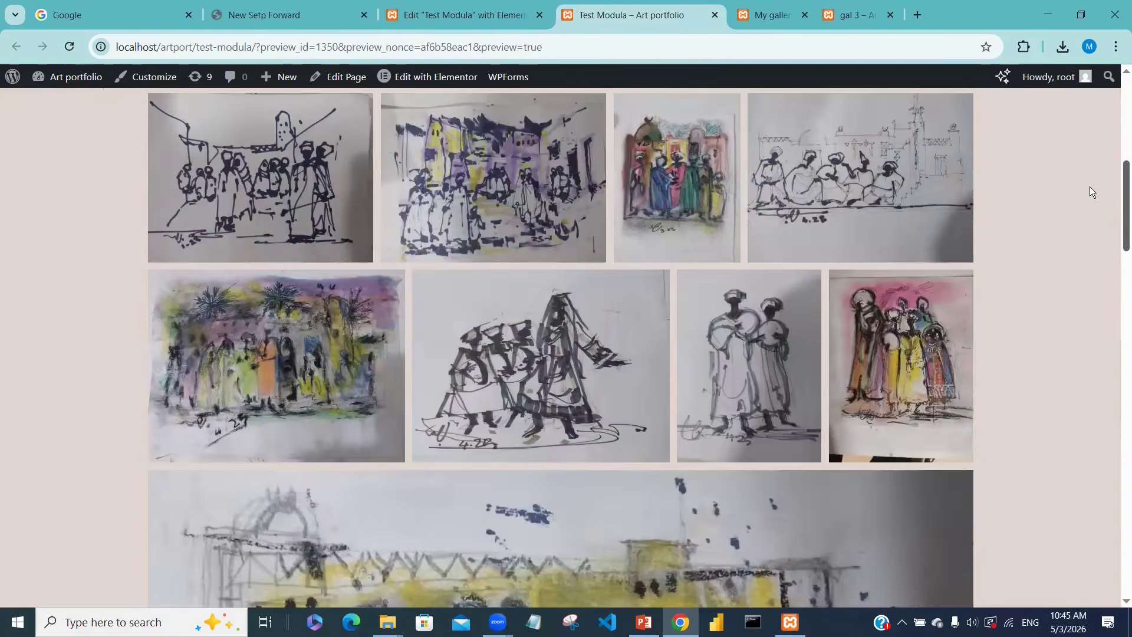
{"action": "scroll", "coordinate": [1089, 187], "scroll_direction": "up", "scroll_amount": 2}
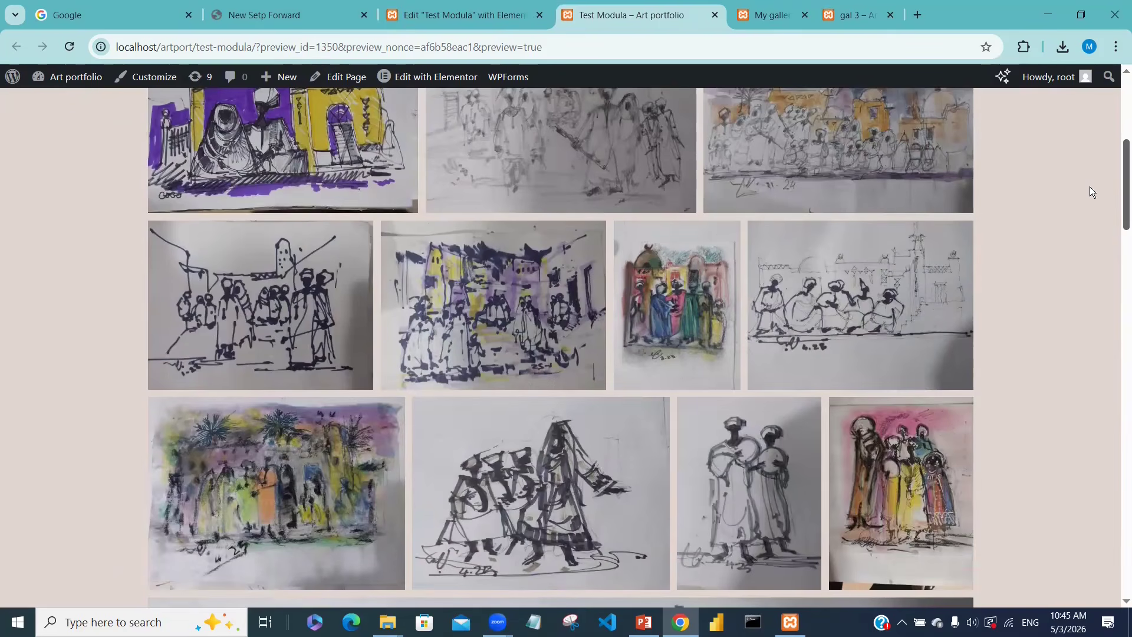
{"action": "scroll", "coordinate": [1088, 165], "scroll_direction": "up", "scroll_amount": 6}
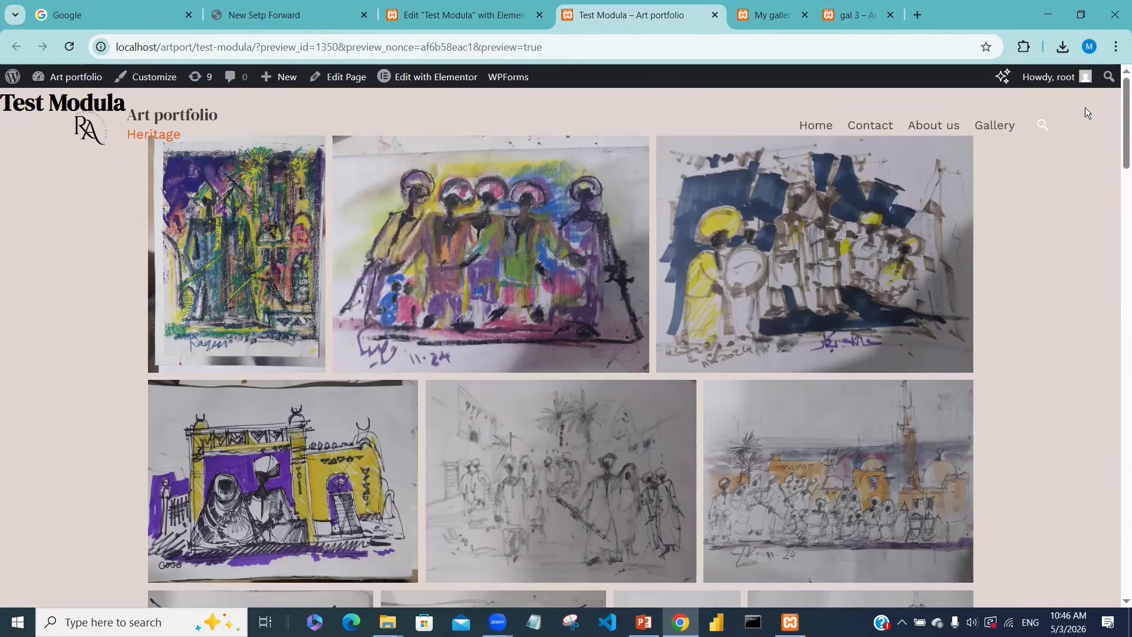
- Open the WordPress dashboard in a new browser tab and go to the list of Modula galleries
{"action": "mouse_move", "coordinate": [81, 80]}
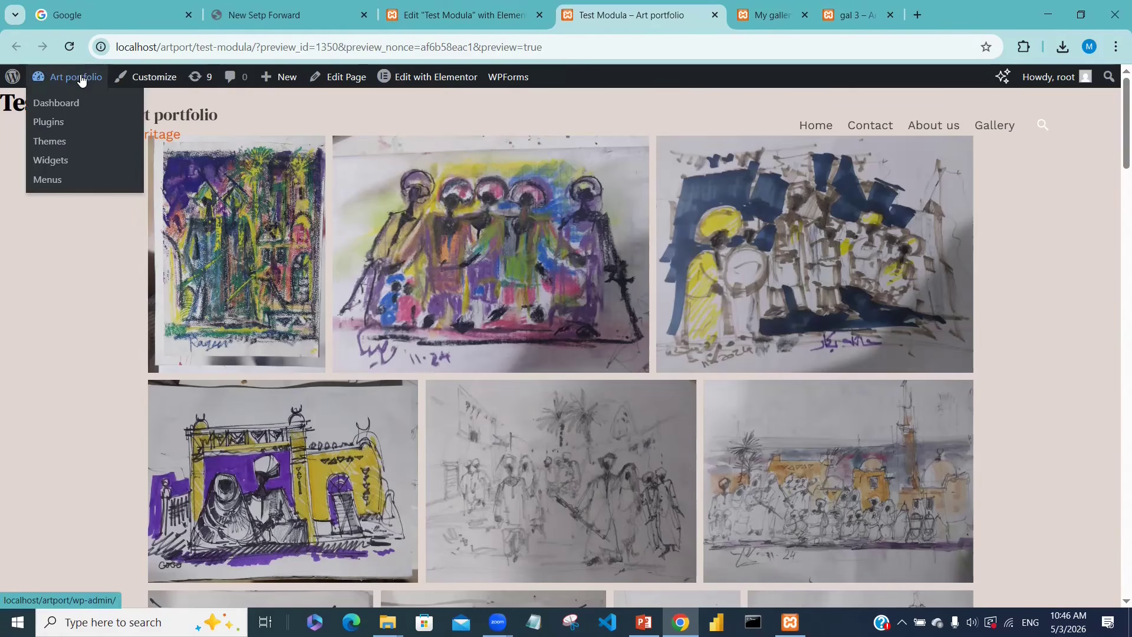
{"action": "right_click", "coordinate": [59, 106]}
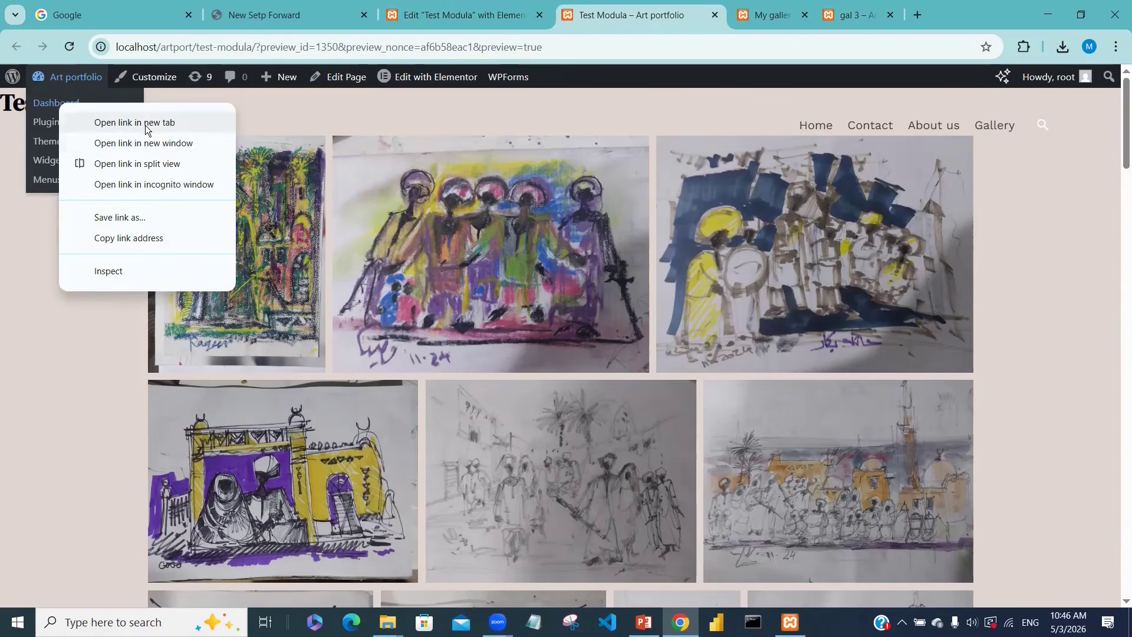
{"action": "left_click", "coordinate": [147, 122]}
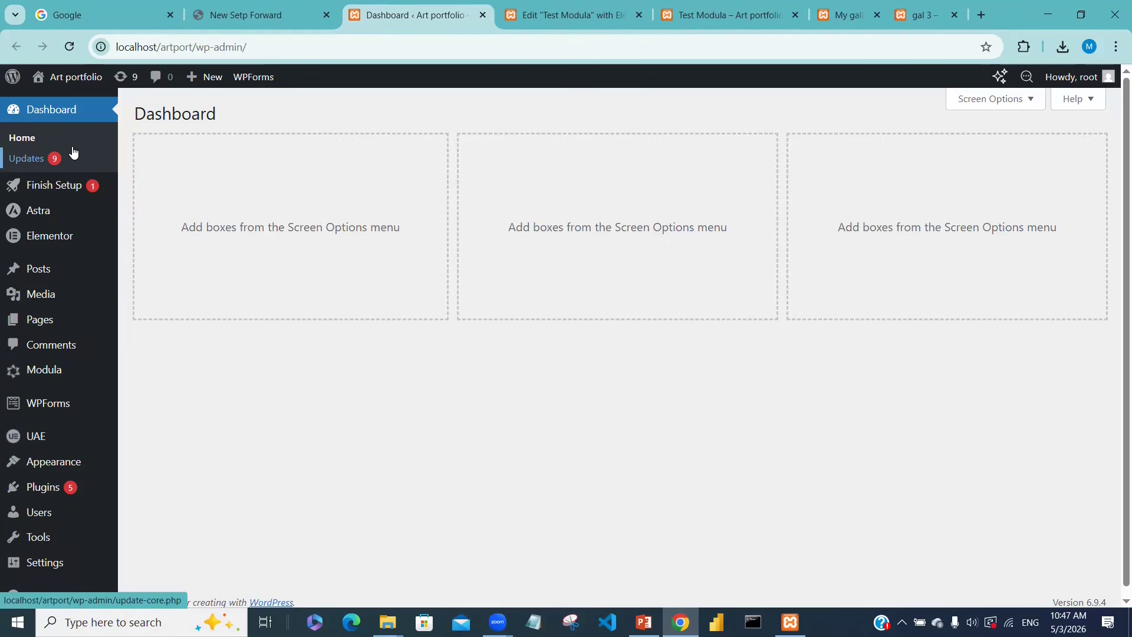
{"action": "mouse_move", "coordinate": [53, 381]}
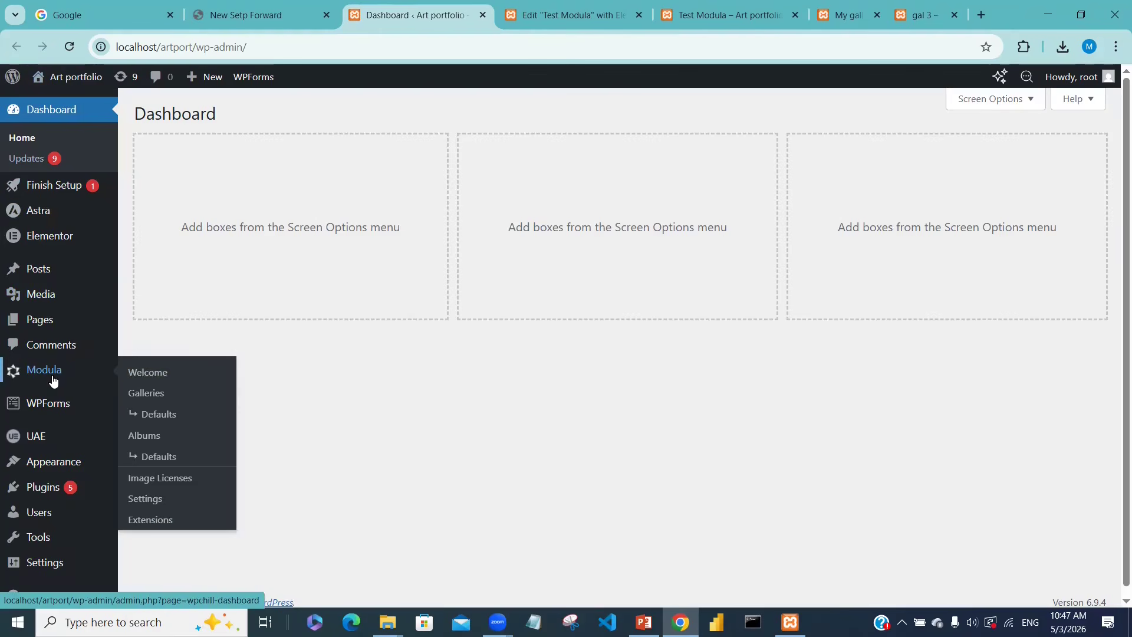
{"action": "left_click", "coordinate": [150, 400]}
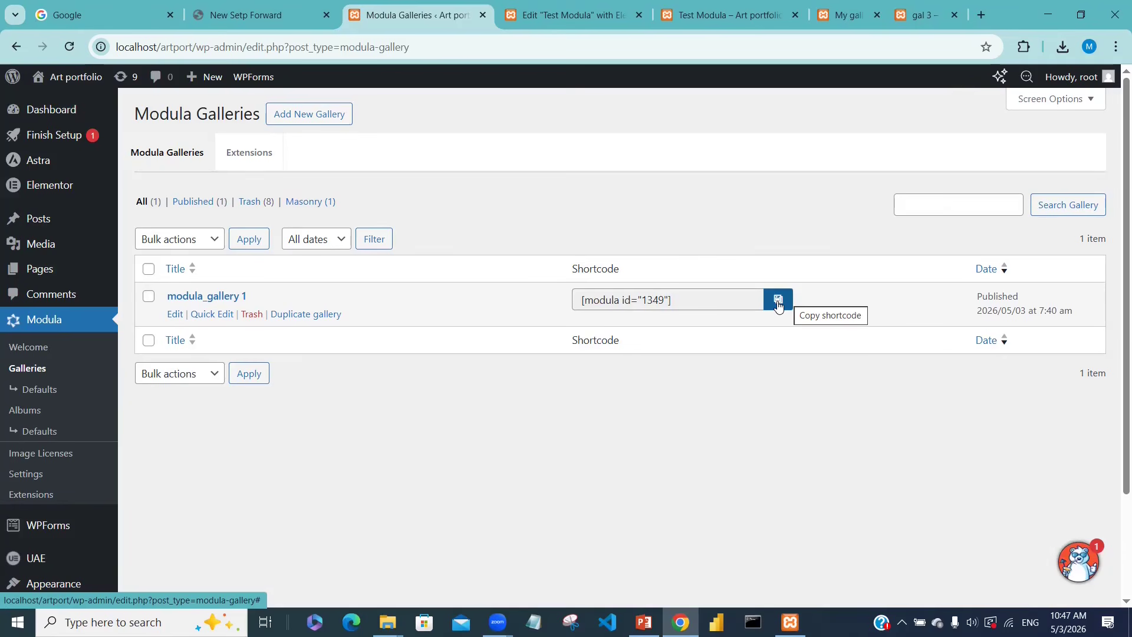
- Duplicate the gallery modula_gallery 1 twice
{"action": "mouse_move", "coordinate": [247, 302]}
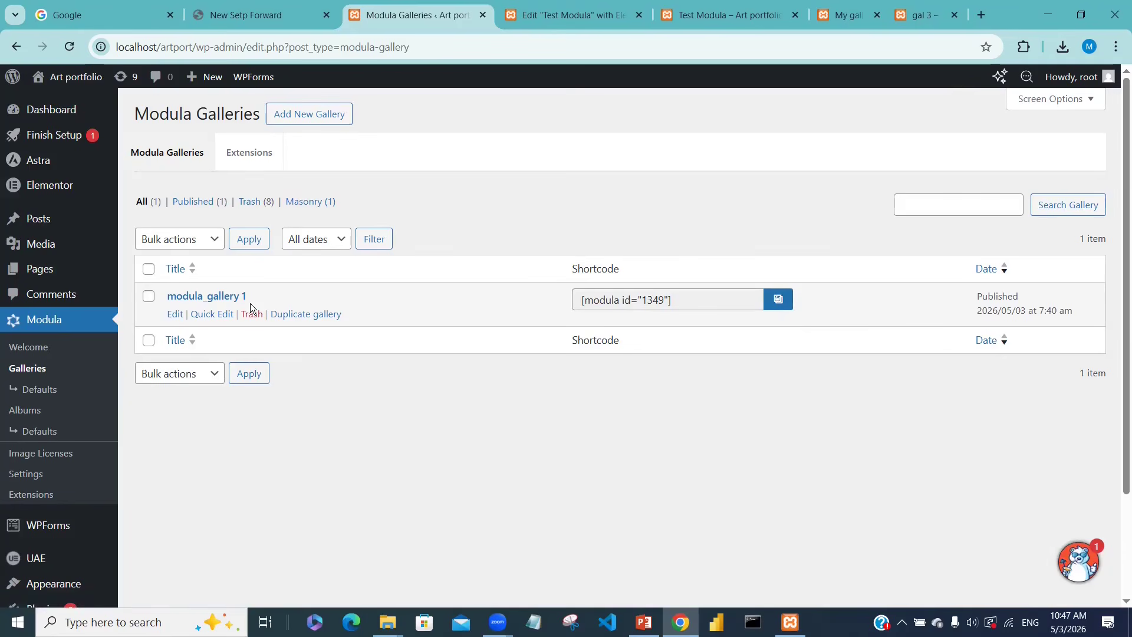
{"action": "left_click", "coordinate": [299, 317]}
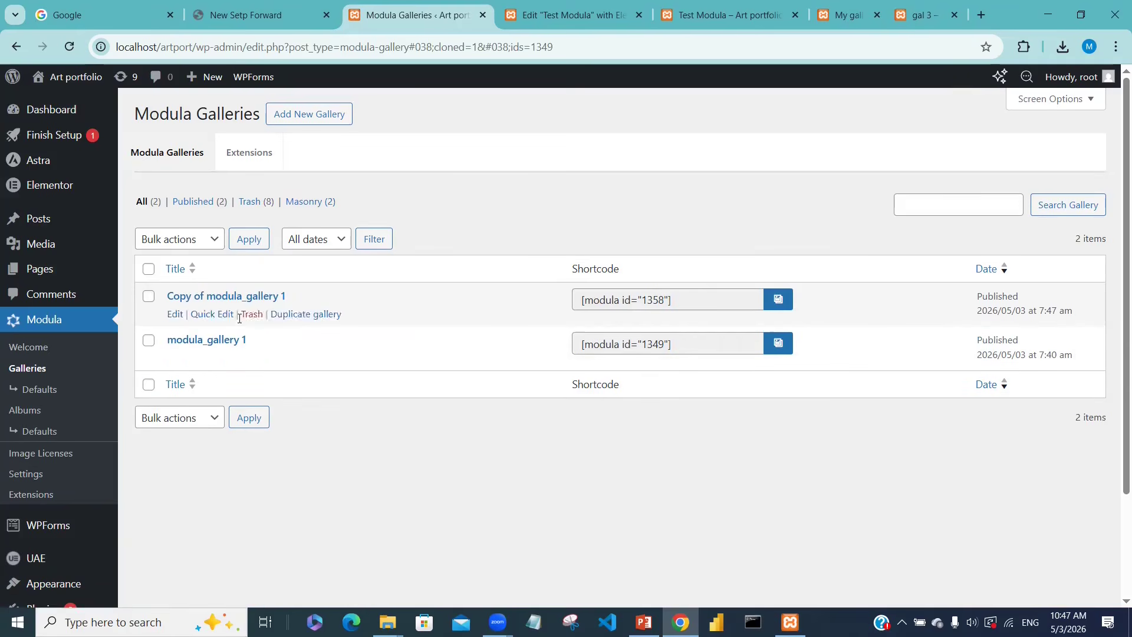
{"action": "left_click", "coordinate": [309, 361]}
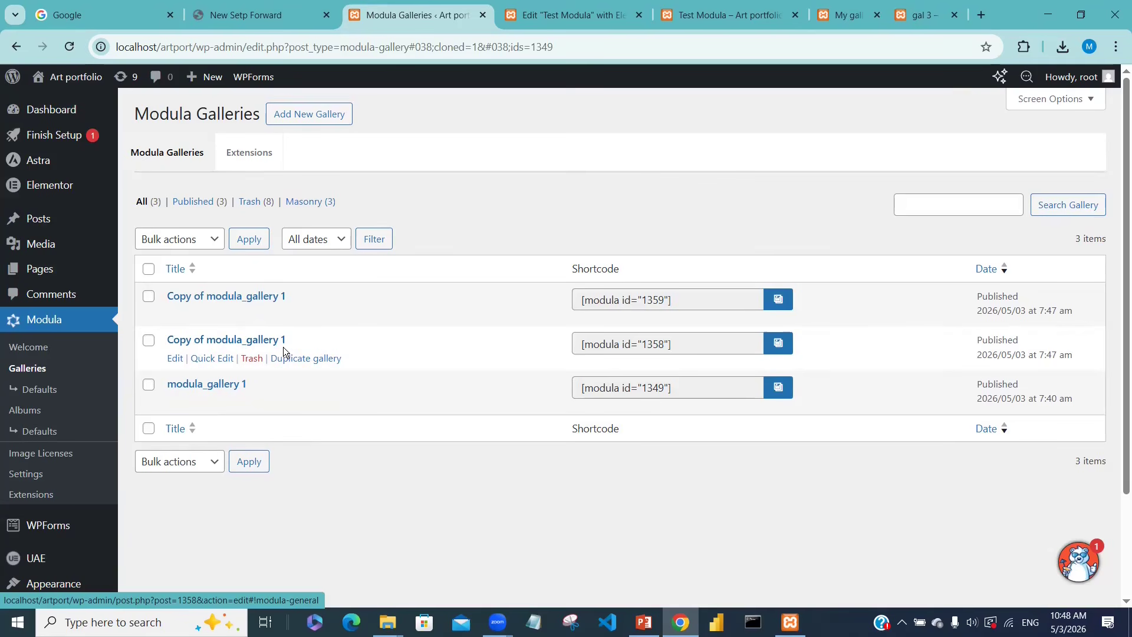
- Open the gallery copy with shortcode id 1358 for editing and rename it modula_gallery 2
{"action": "left_click", "coordinate": [175, 359]}
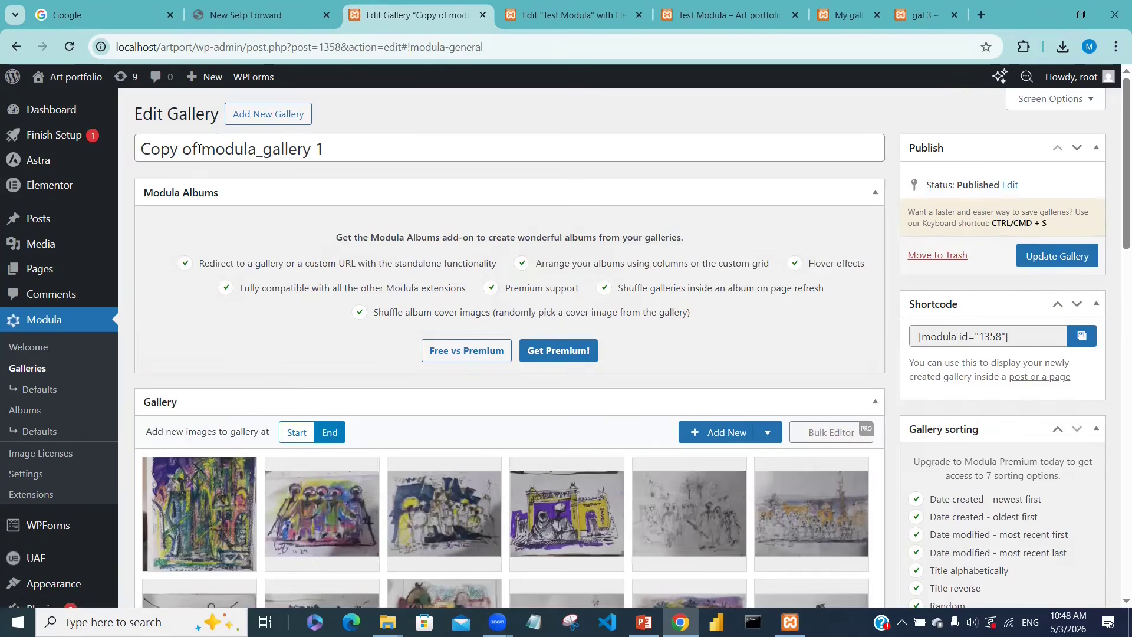
{"action": "left_click_drag", "start_coordinate": [199, 149], "coordinate": [134, 145]}
{"action": "key", "text": "BackSpace"}
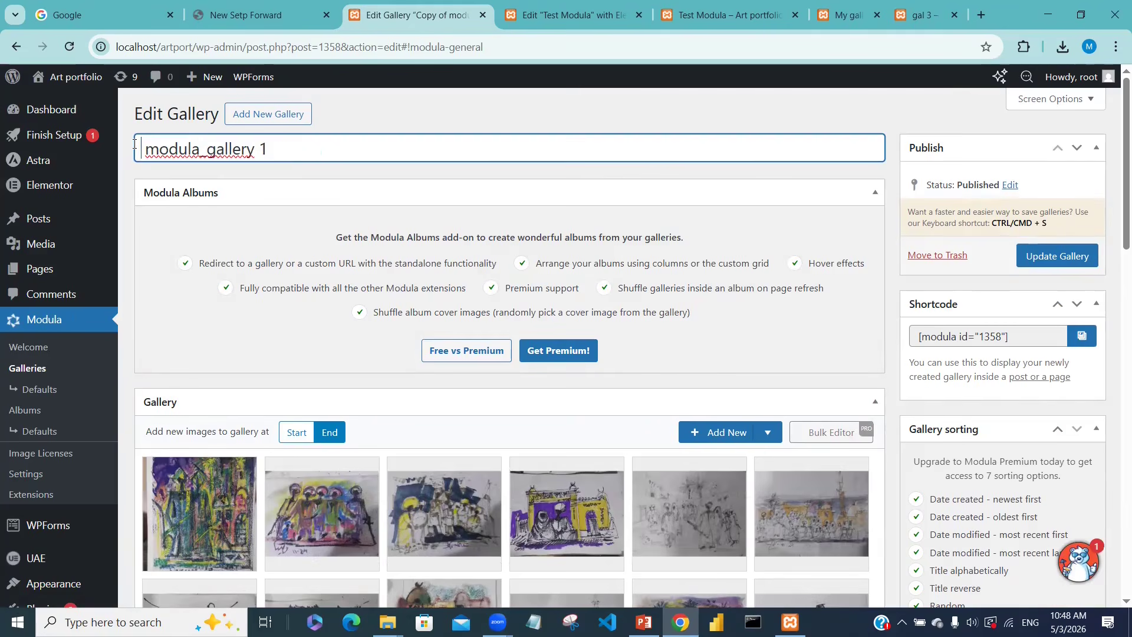
{"action": "key", "text": "End"}
{"action": "key", "text": "BackSpace"}
{"action": "type", "text": "2"}
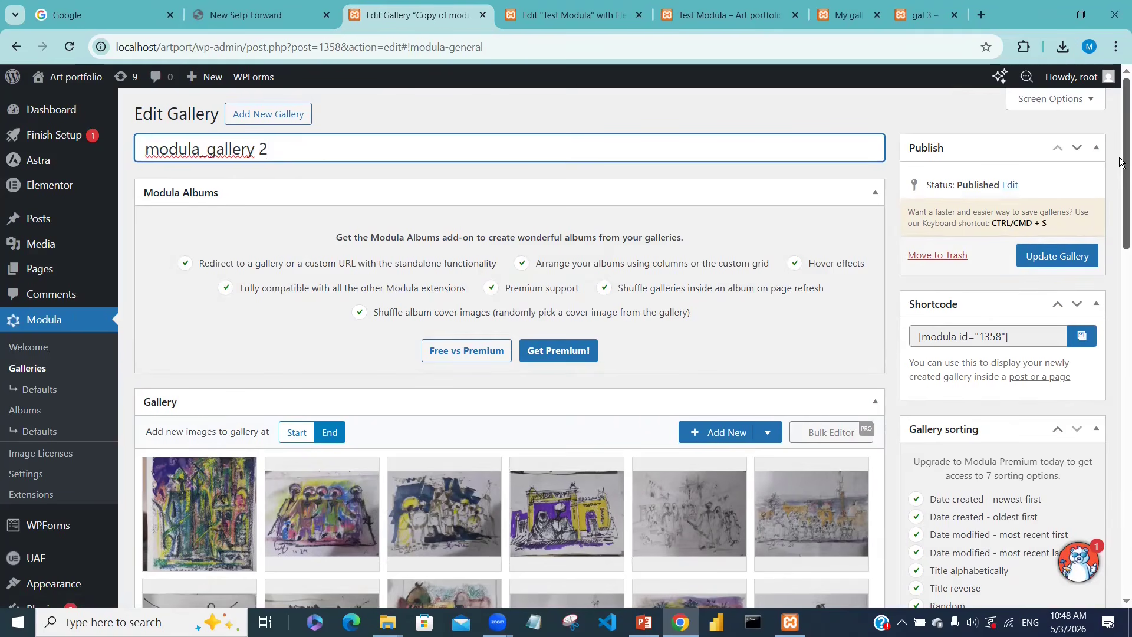
- Set the gallery type to Creative and the desktop space between gallery images to 15 px
{"action": "left_click_drag", "start_coordinate": [1121, 162], "coordinate": [1119, 403]}
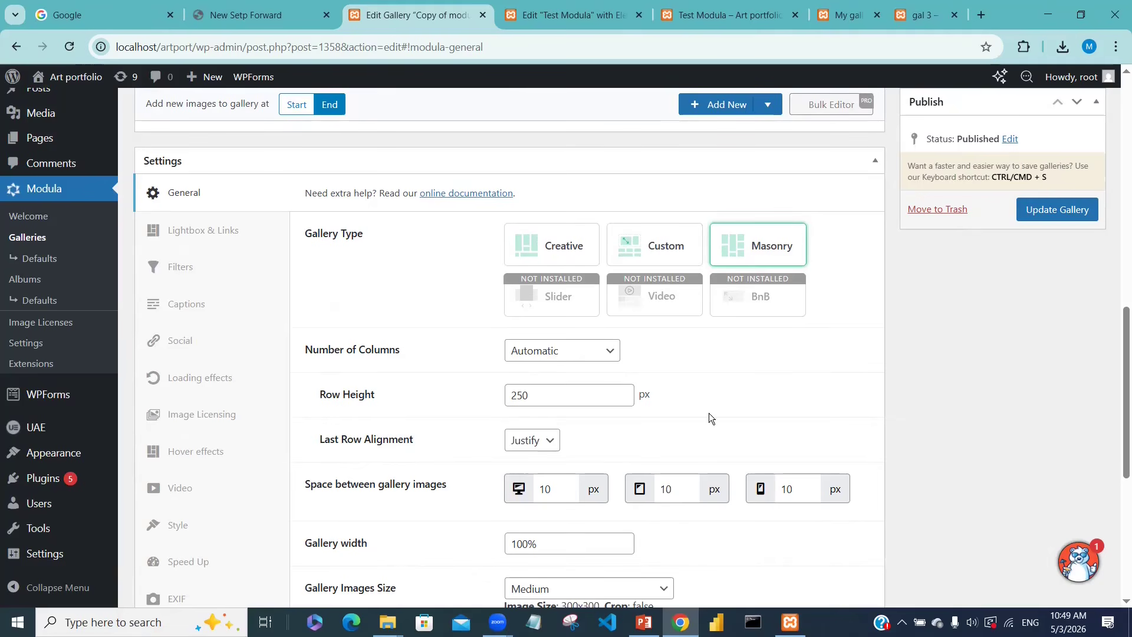
{"action": "left_click", "coordinate": [551, 245]}
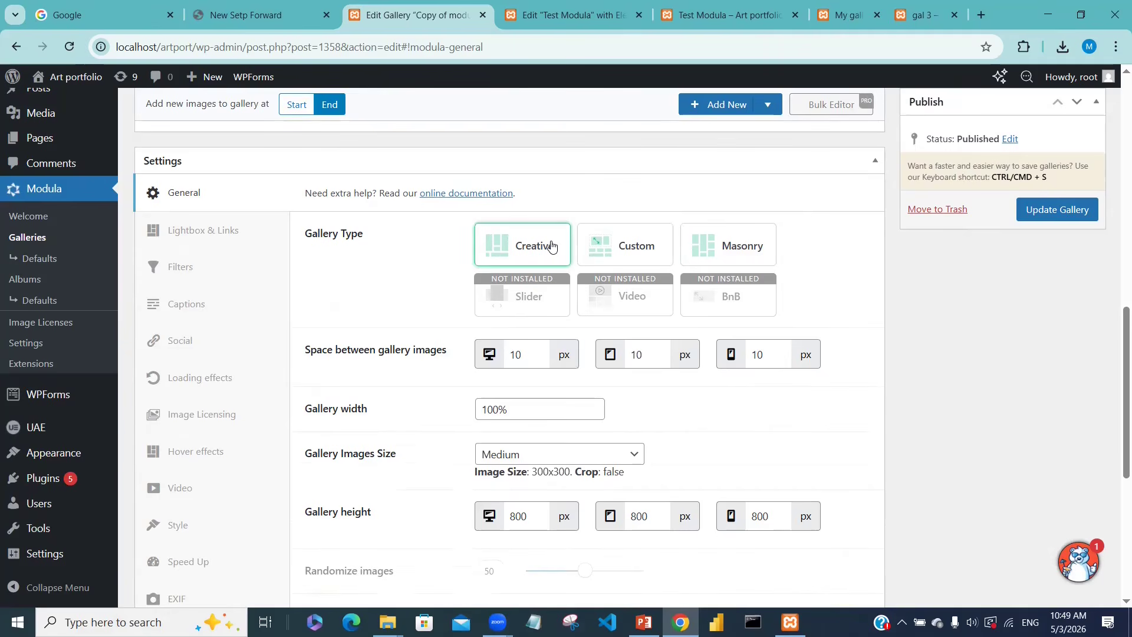
{"action": "key", "text": "ctrl+s"}
{"action": "left_click", "coordinate": [539, 349]}
{"action": "double_click", "coordinate": [539, 350]}
- Set the gallery width to 80% and the gallery images size to Thumbnail
{"action": "left_click", "coordinate": [487, 409]}
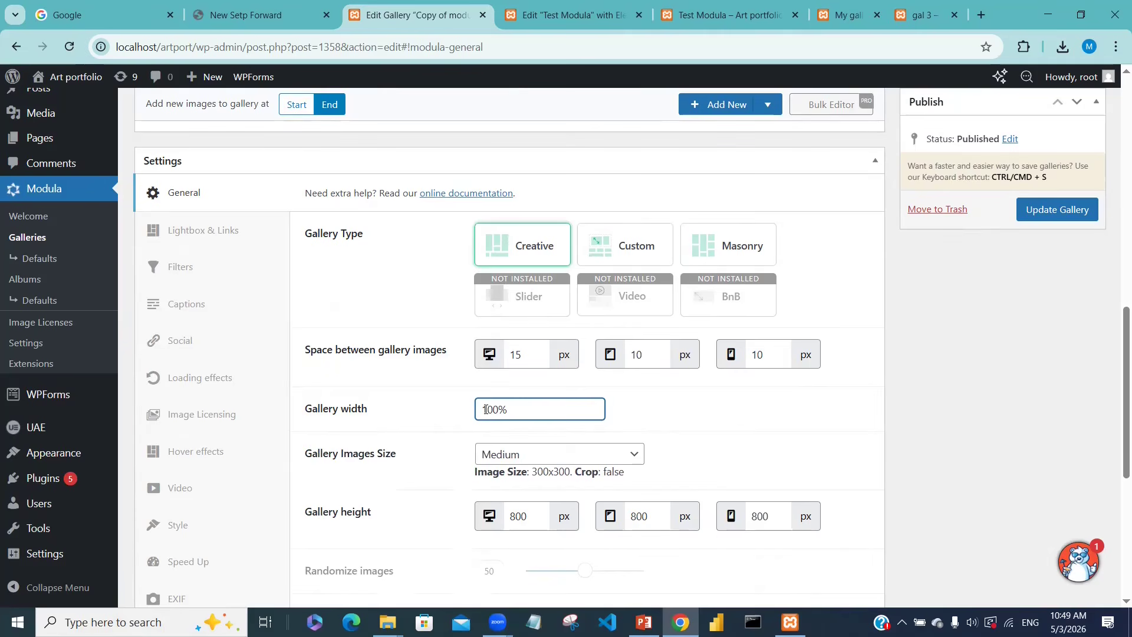
{"action": "key", "text": "BackSpace"}
{"action": "key", "text": "Delete"}
{"action": "type", "text": "8"}
{"action": "left_click", "coordinate": [629, 455]}
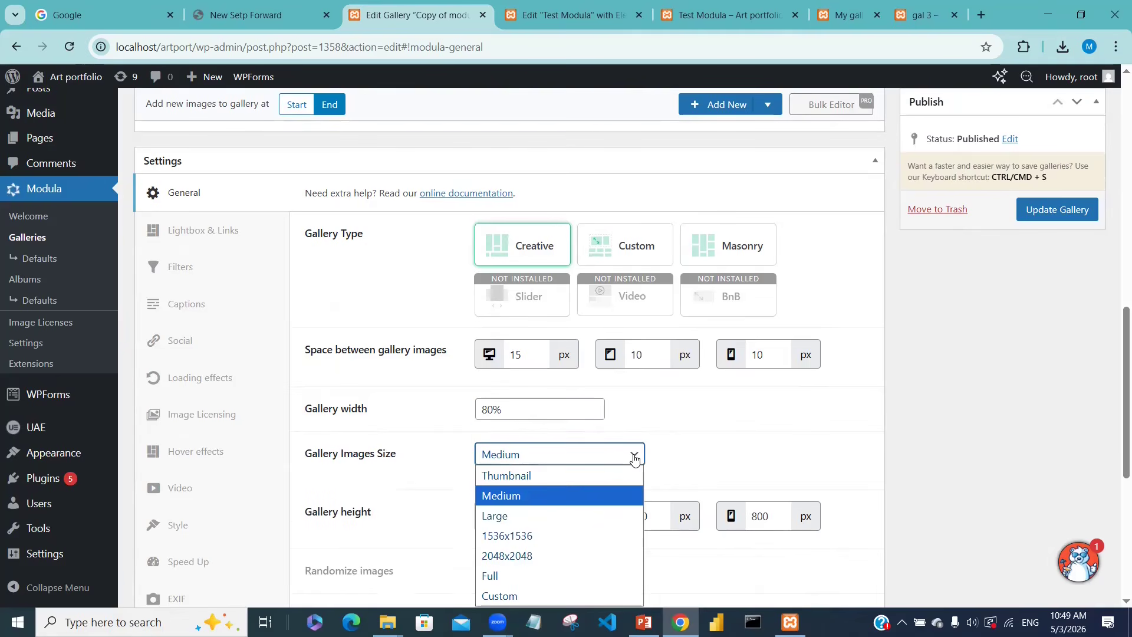
{"action": "left_click", "coordinate": [527, 483]}
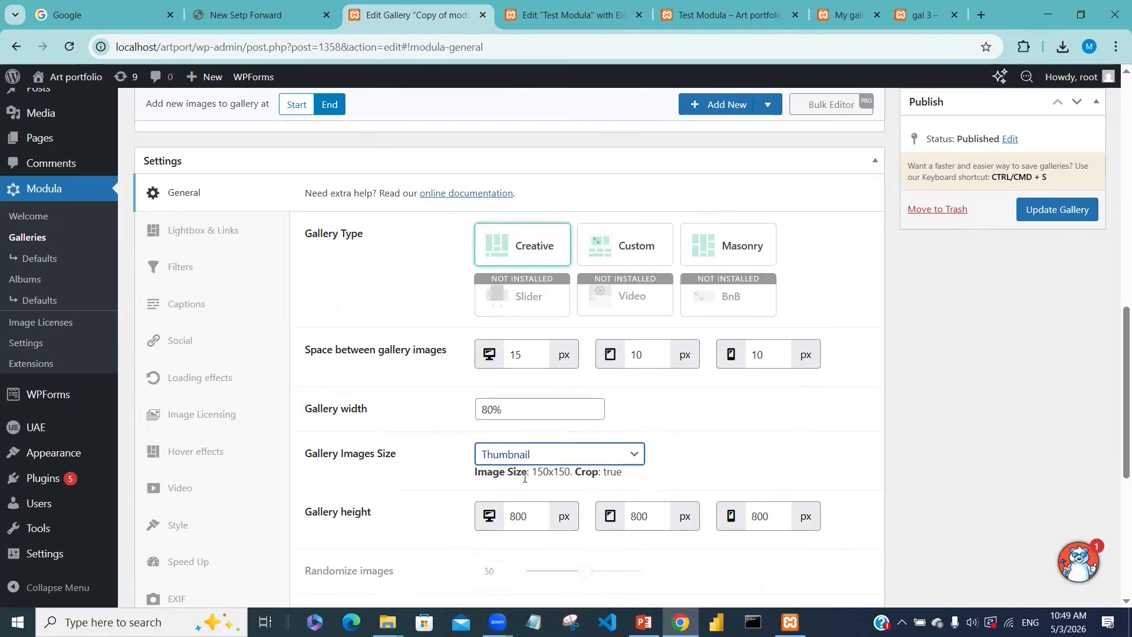
{"action": "left_click", "coordinate": [633, 454]}
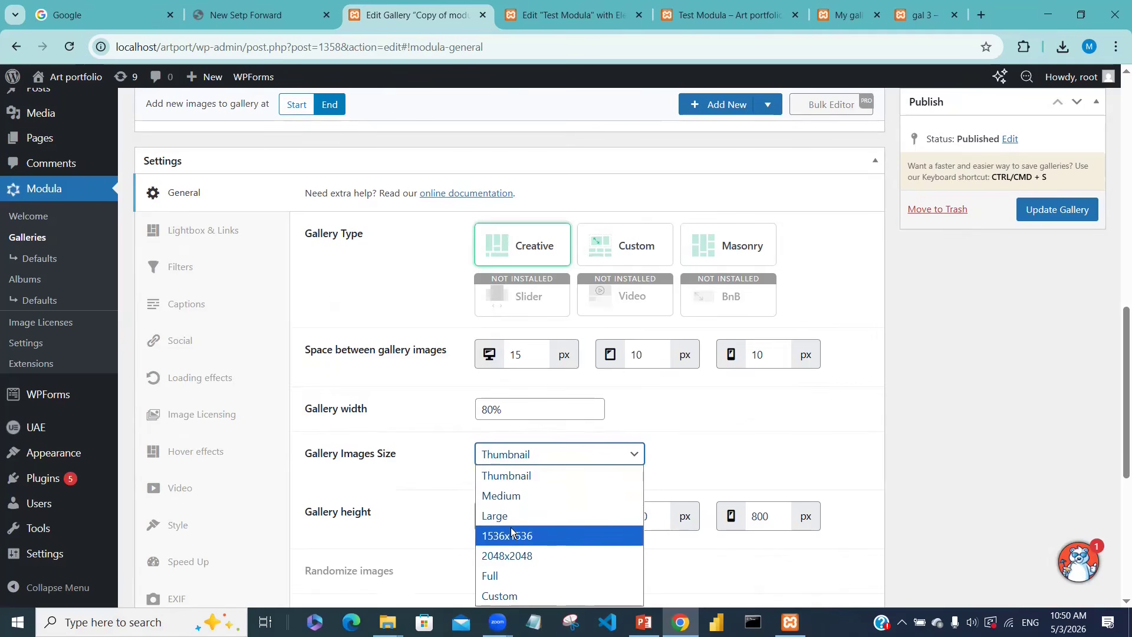
{"action": "key", "text": "Down"}
{"action": "key", "text": "Up"}
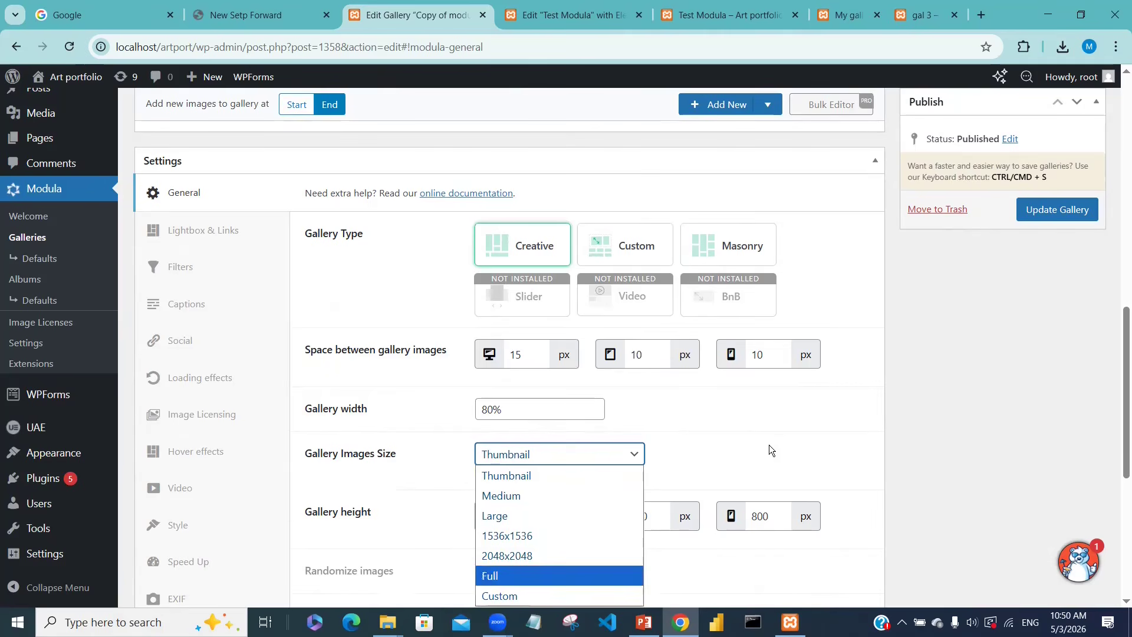
{"action": "key", "text": "Up"}
{"action": "key", "text": "Up"}
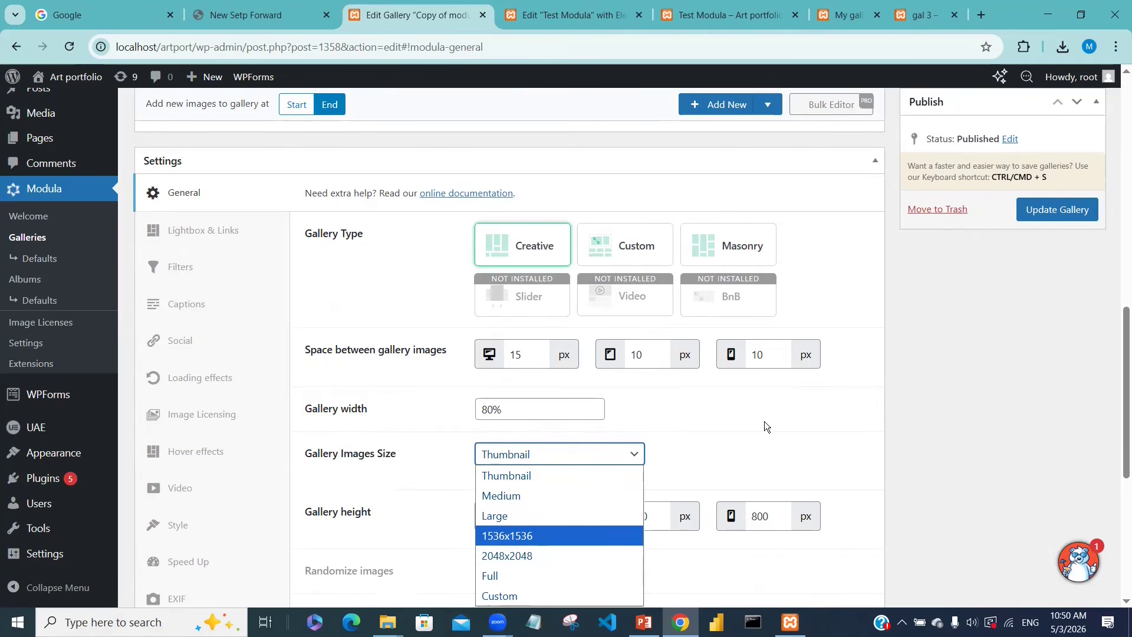
{"action": "key", "text": "Escape"}
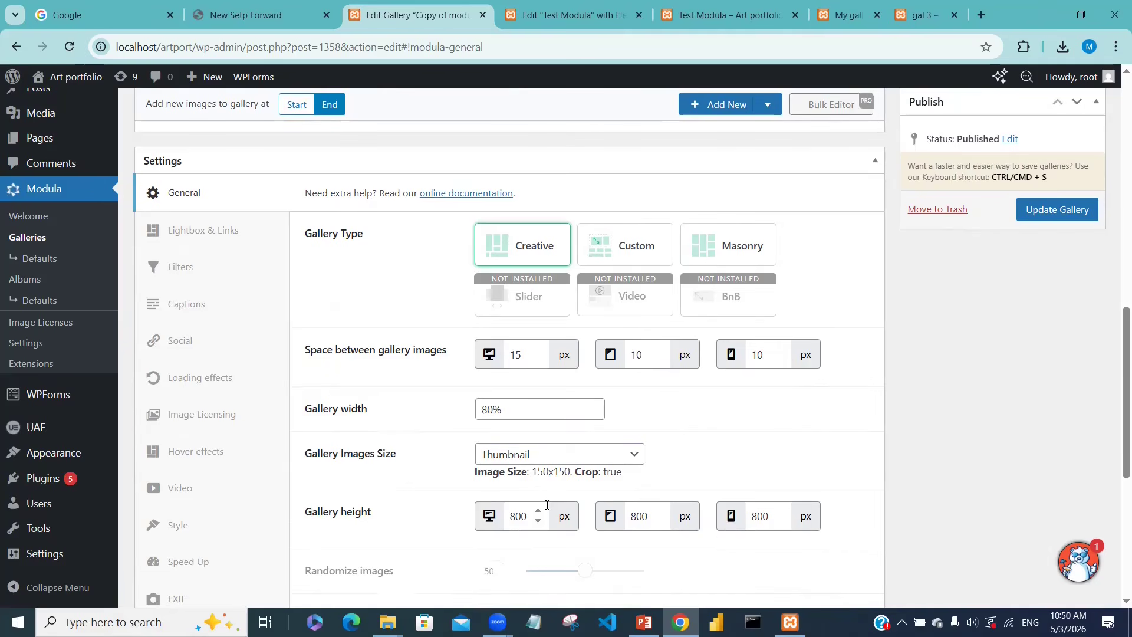
- Enable Shuffle images for modula_gallery 2 and update the gallery
{"action": "left_click_drag", "start_coordinate": [1120, 380], "coordinate": [1120, 429]}
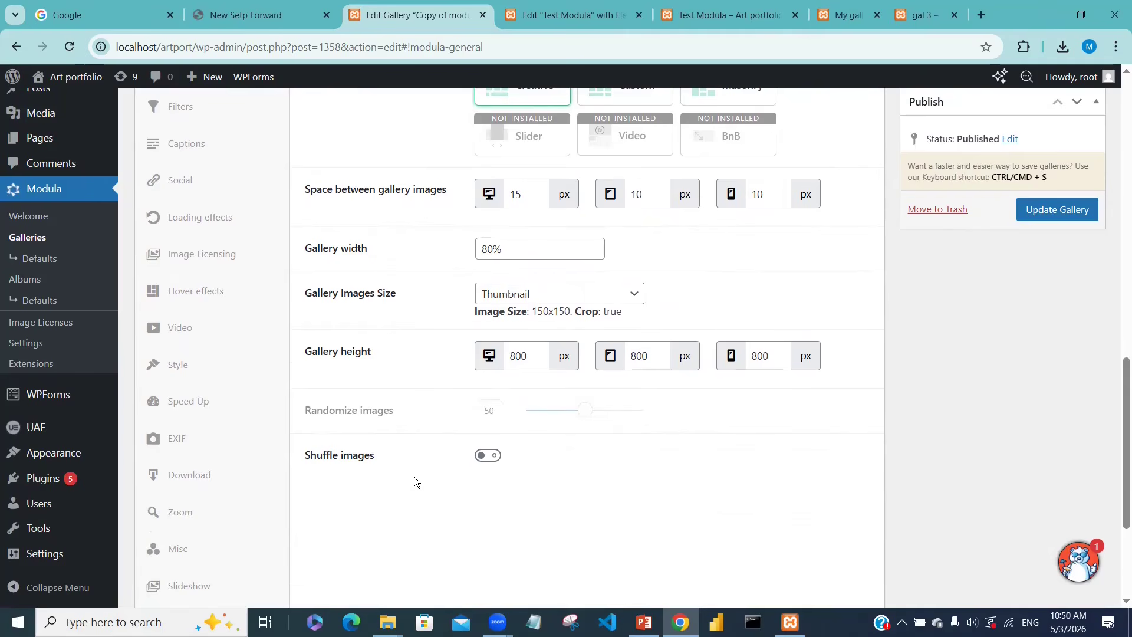
{"action": "left_click", "coordinate": [483, 458]}
{"action": "left_click", "coordinate": [483, 457]}
{"action": "left_click", "coordinate": [493, 458]}
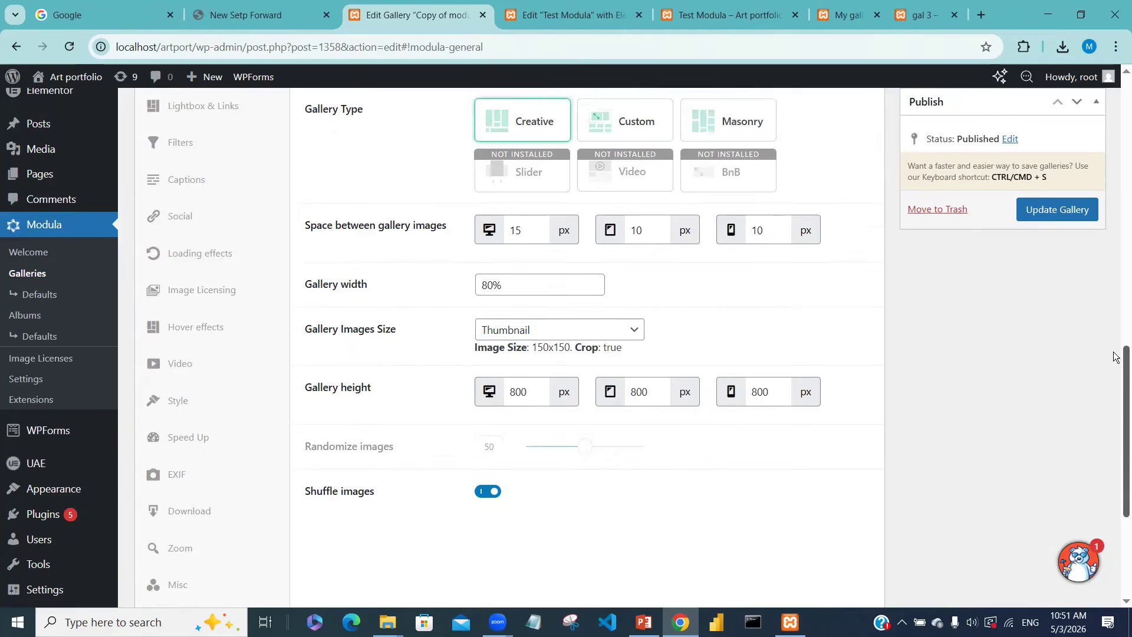
{"action": "left_click_drag", "start_coordinate": [1120, 415], "coordinate": [1115, 339]}
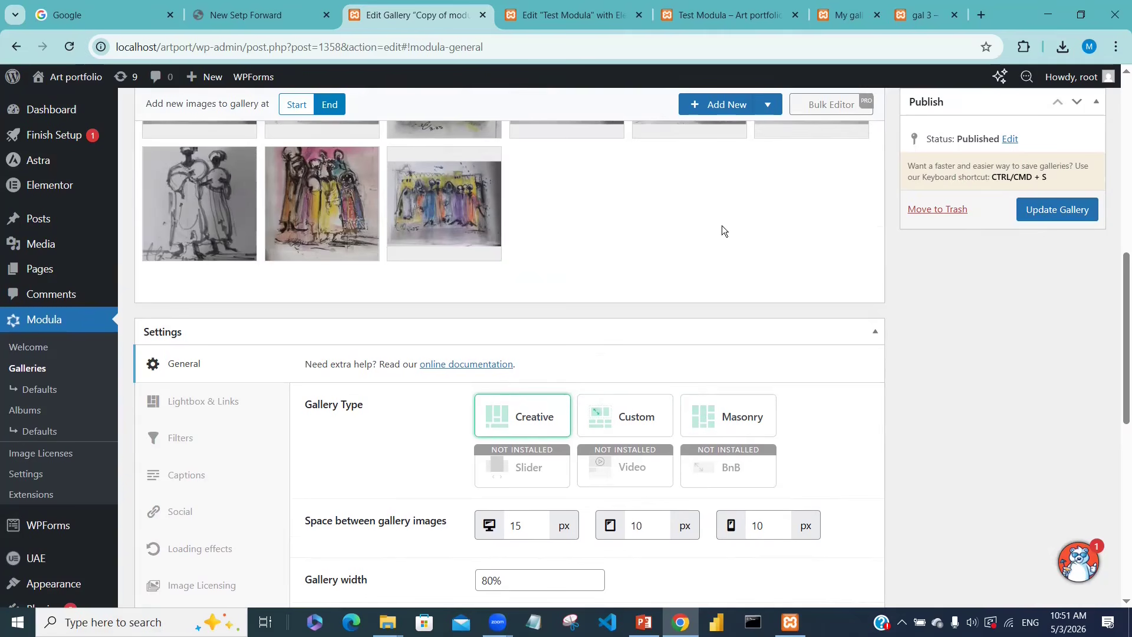
{"action": "left_click", "coordinate": [1047, 213]}
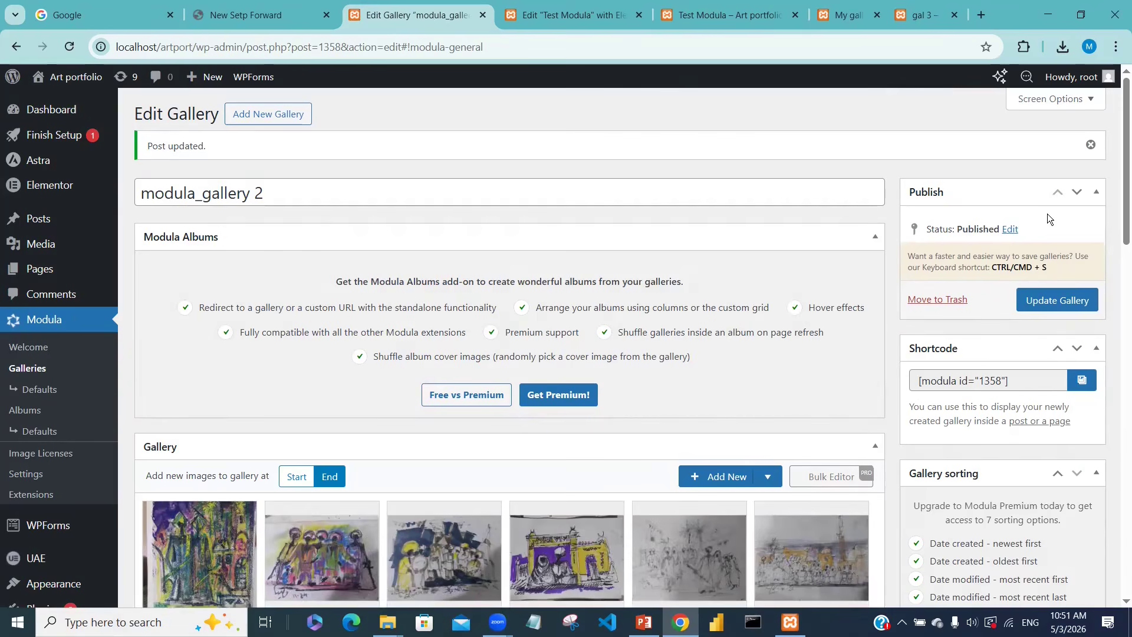
- Switch to the Test Modula page in the Elementor editor and delete its topmost section, above the Modula widget gallery
{"action": "left_click", "coordinate": [601, 19]}
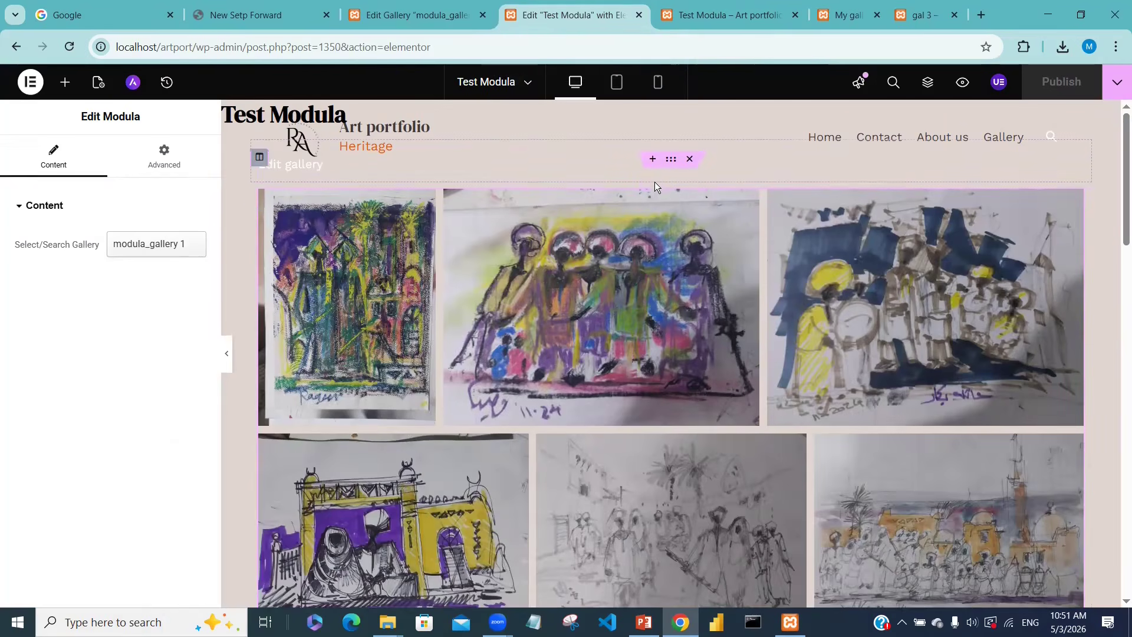
{"action": "key", "text": "ctrl+h"}
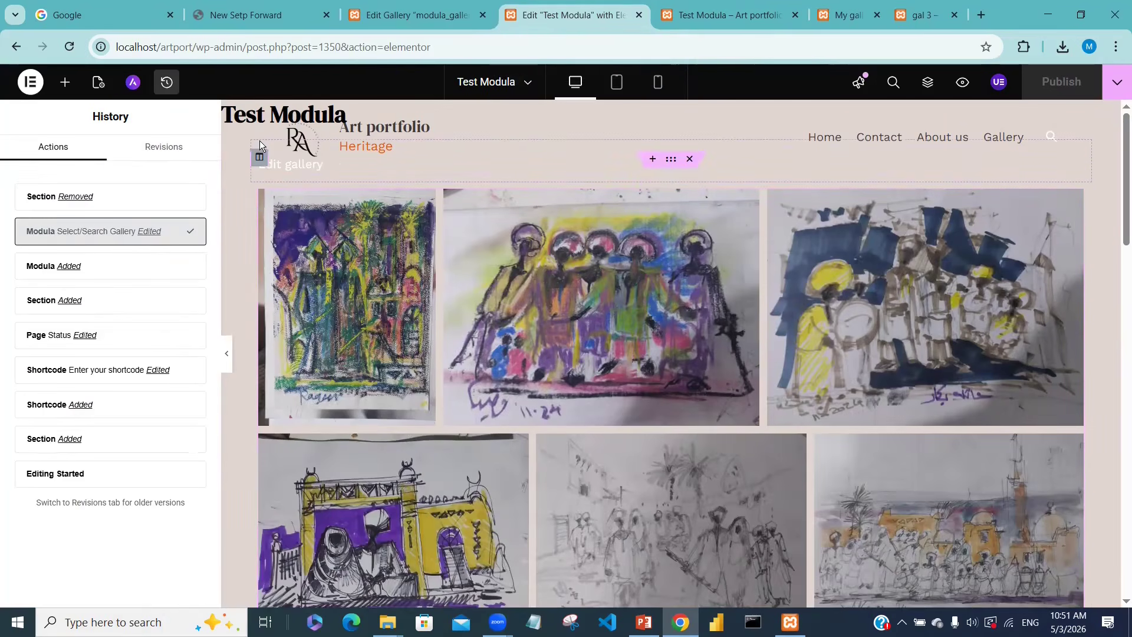
{"action": "left_click", "coordinate": [690, 160]}
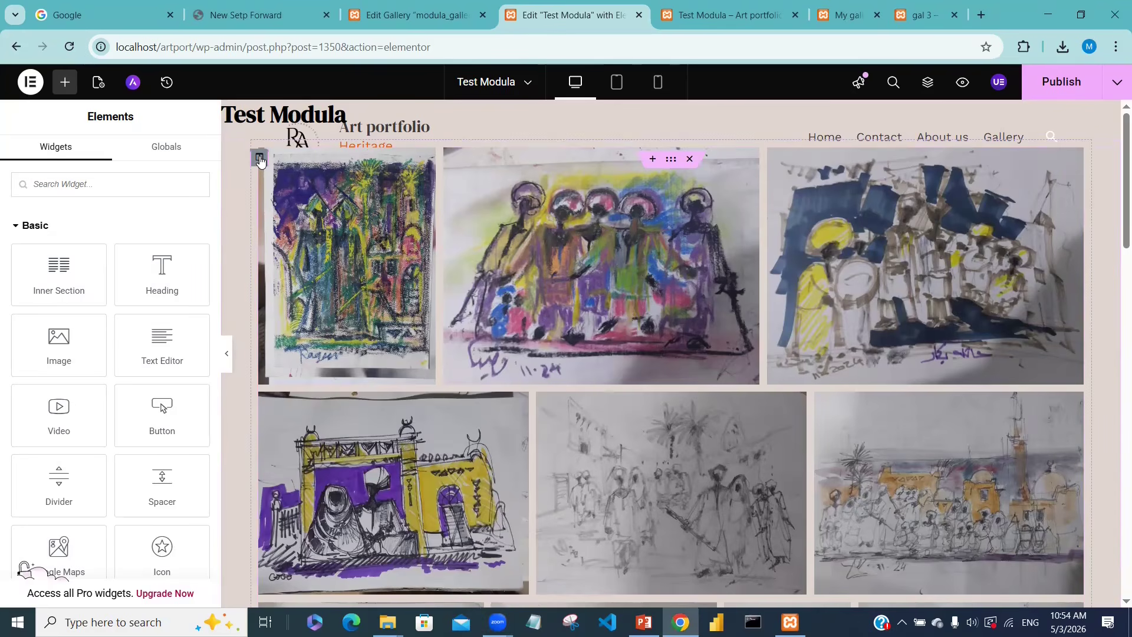
- Add a Heading widget above the gallery with the title "Creative 1"
{"action": "left_click", "coordinate": [260, 159]}
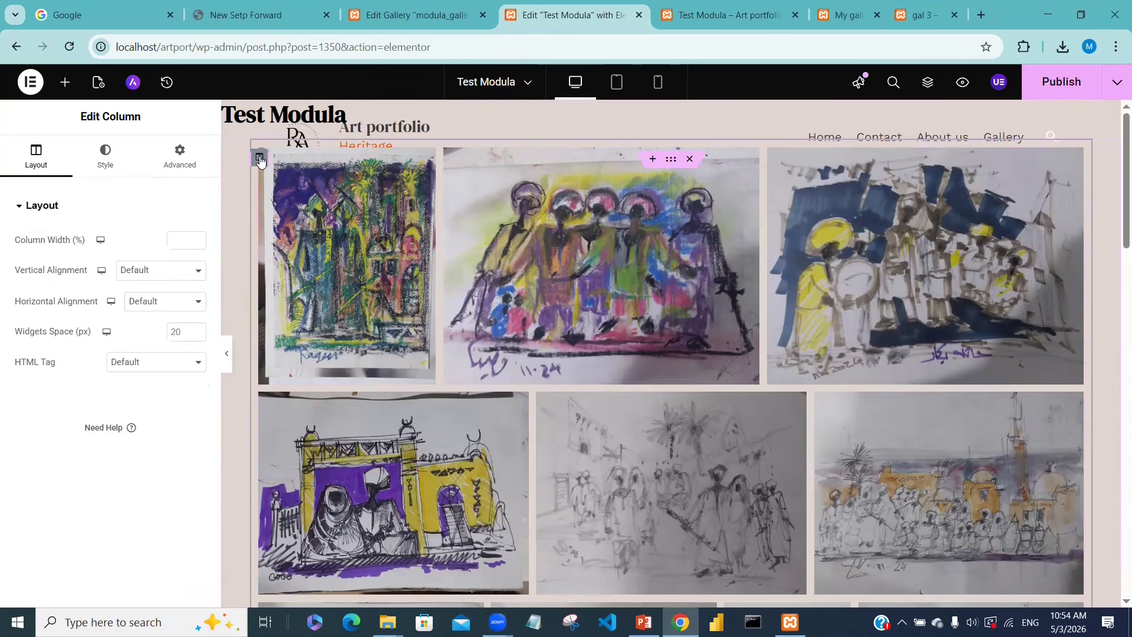
{"action": "left_click", "coordinate": [65, 86]}
{"action": "left_click_drag", "start_coordinate": [161, 274], "coordinate": [304, 154]}
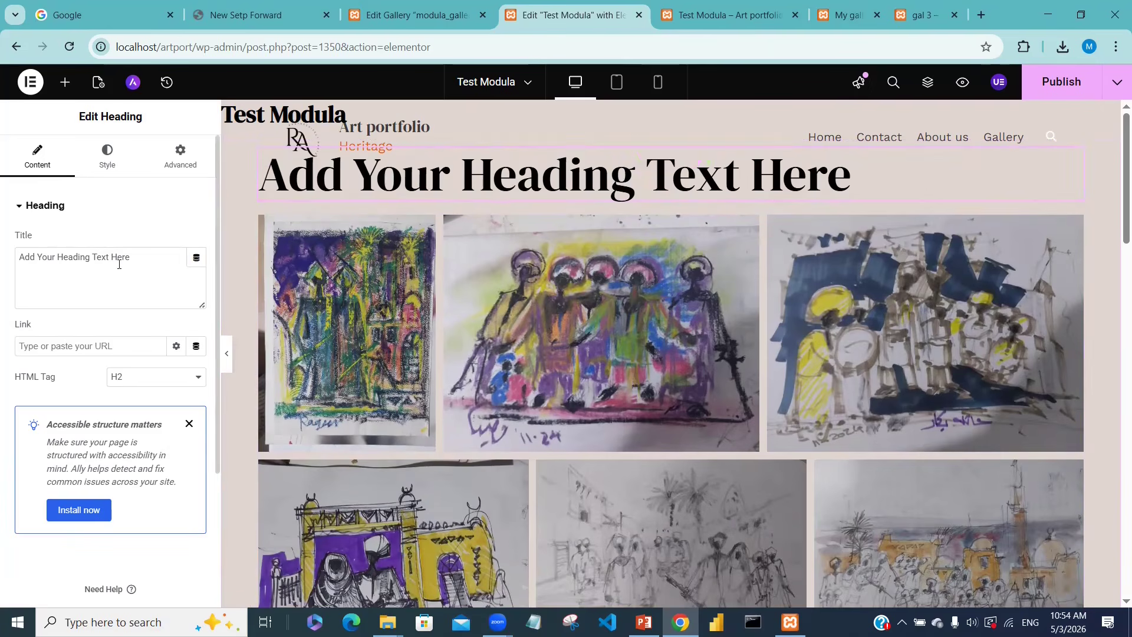
{"action": "left_click", "coordinate": [136, 259]}
{"action": "left_click_drag", "start_coordinate": [64, 248], "coordinate": [16, 242]}
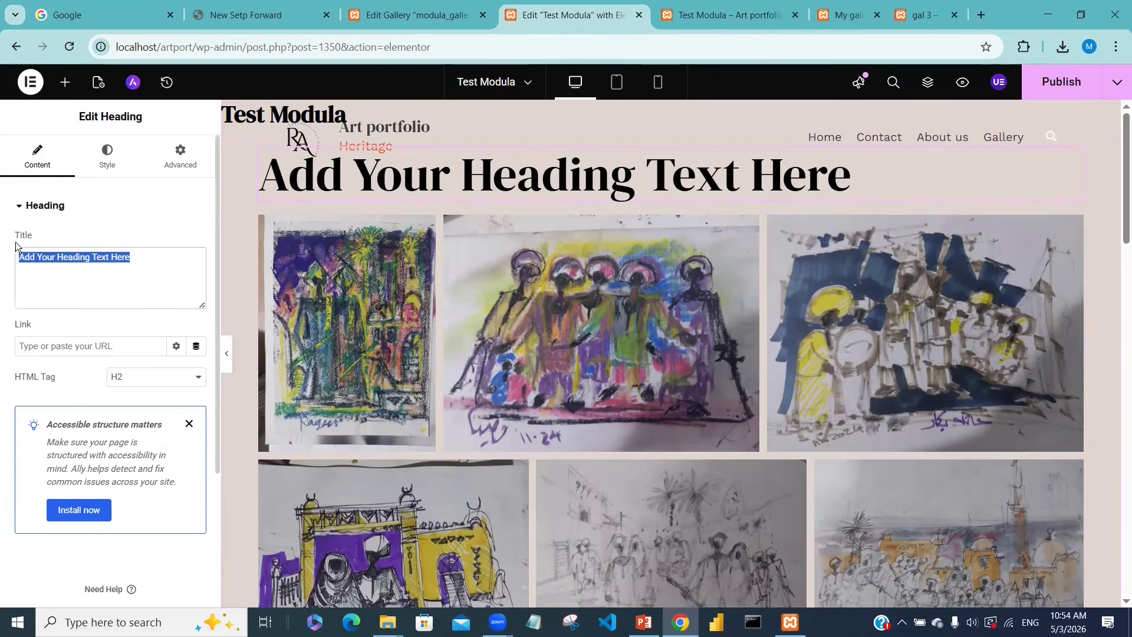
{"action": "type", "text": "creat"}
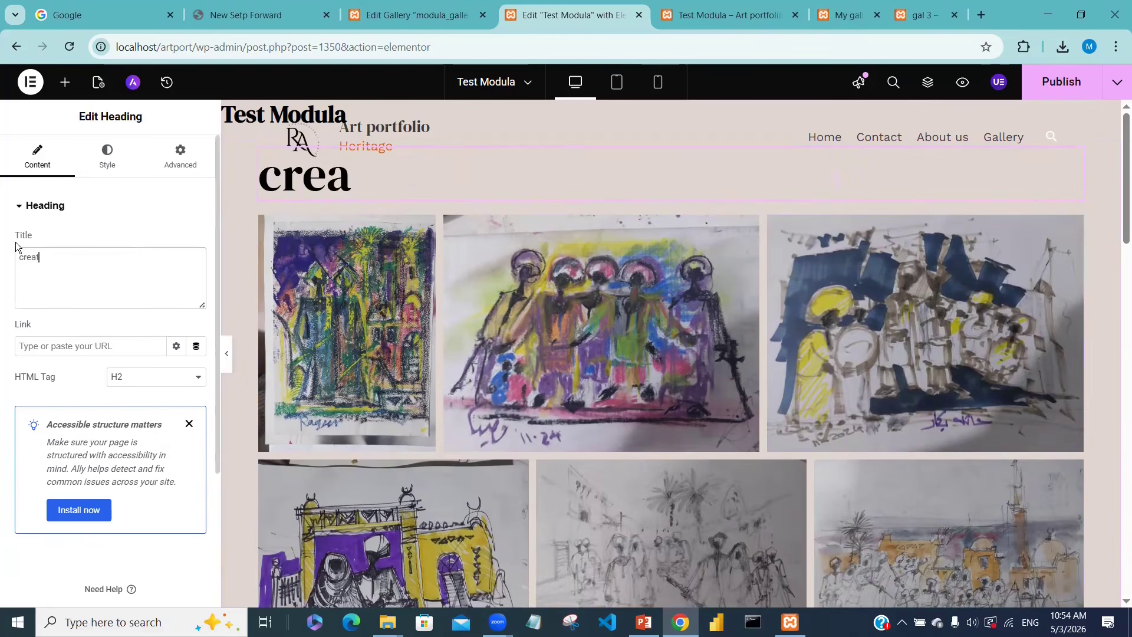
{"action": "type", "text": "ive 1"}
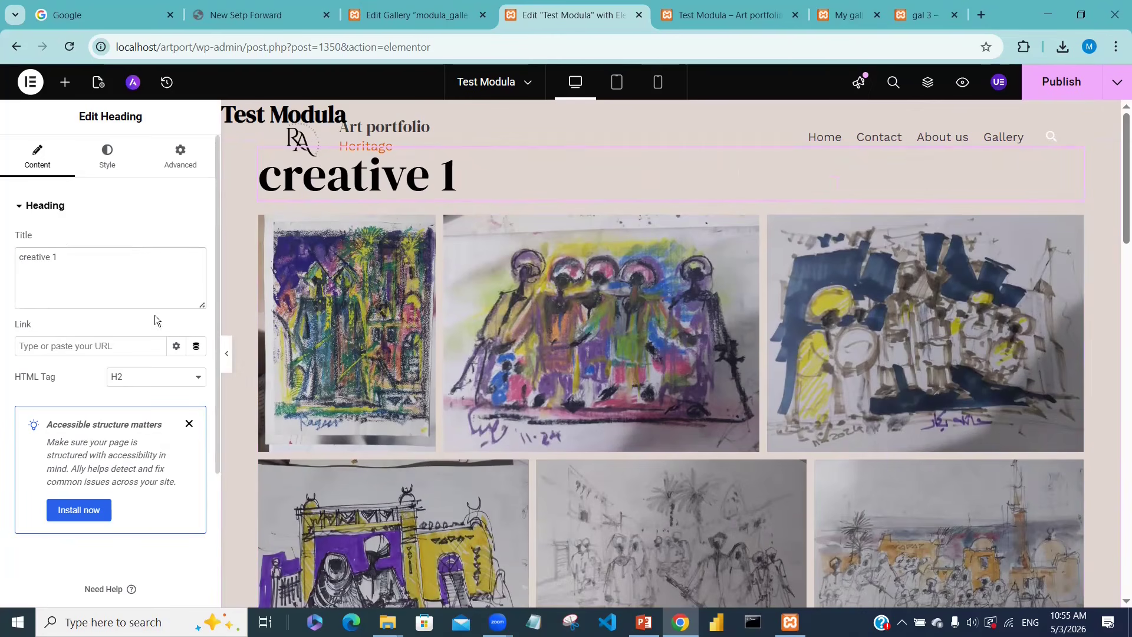
{"action": "left_click", "coordinate": [277, 173]}
{"action": "key", "text": "BackSpace"}
{"action": "type", "text": "C"}
- Add a new single-column section below the gallery at the end of the page
{"action": "left_click_drag", "start_coordinate": [1121, 149], "coordinate": [1122, 507]}
{"action": "left_click", "coordinate": [636, 416]}
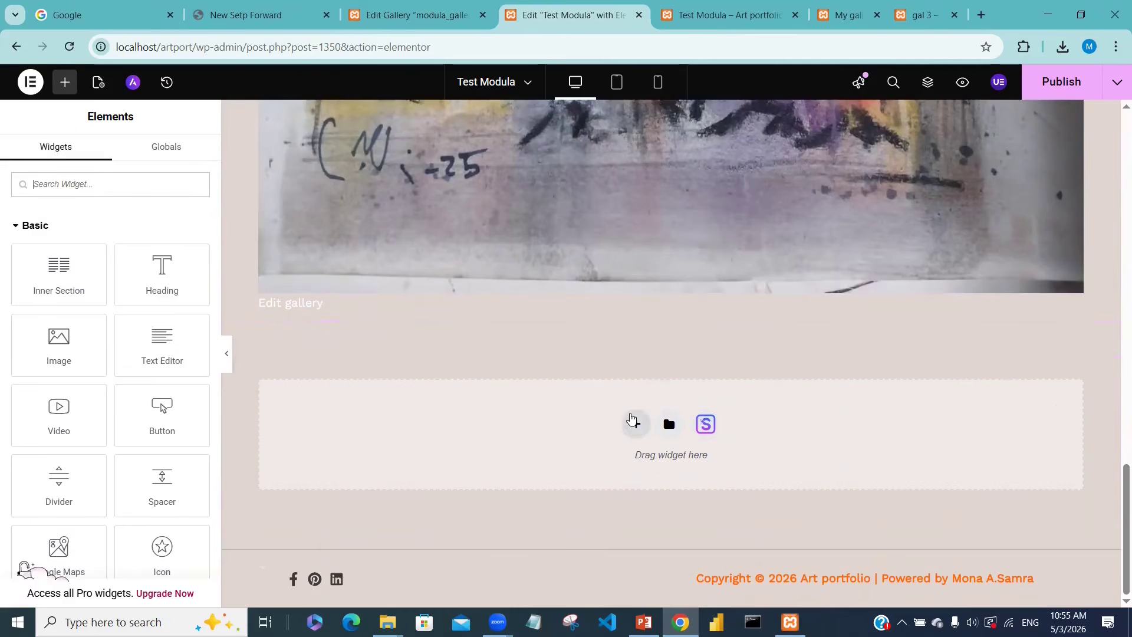
{"action": "left_click", "coordinate": [636, 423]}
{"action": "left_click", "coordinate": [468, 449]}
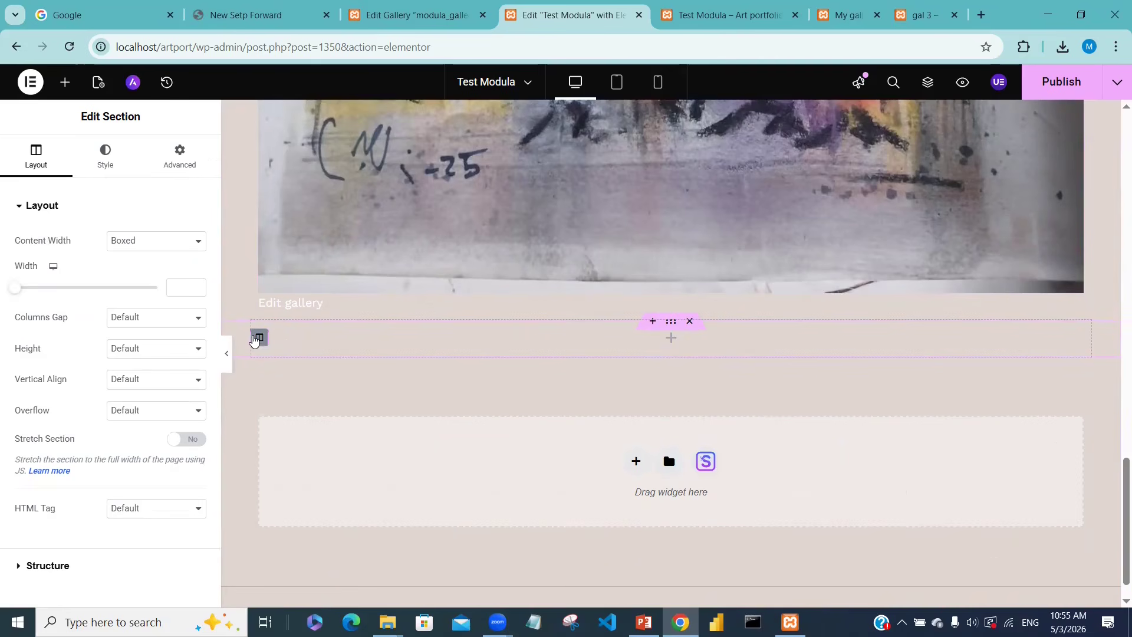
- Add a Modula widget to the new section's column, check its selectable galleries, and publish the page
{"action": "left_click", "coordinate": [261, 338]}
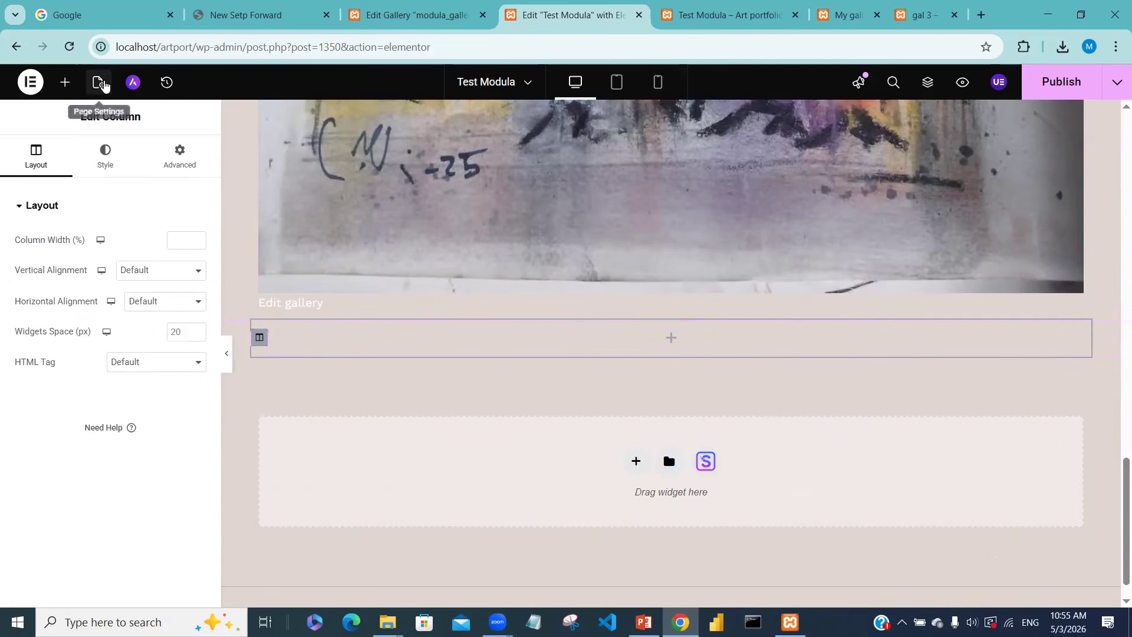
{"action": "left_click", "coordinate": [65, 84]}
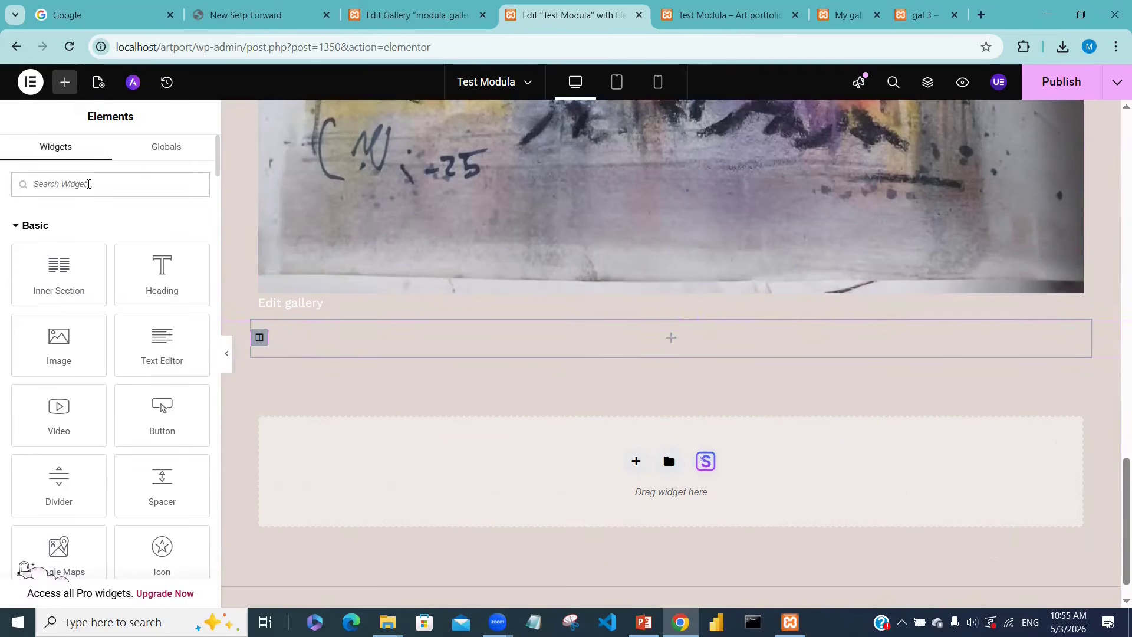
{"action": "type", "text": "mod"}
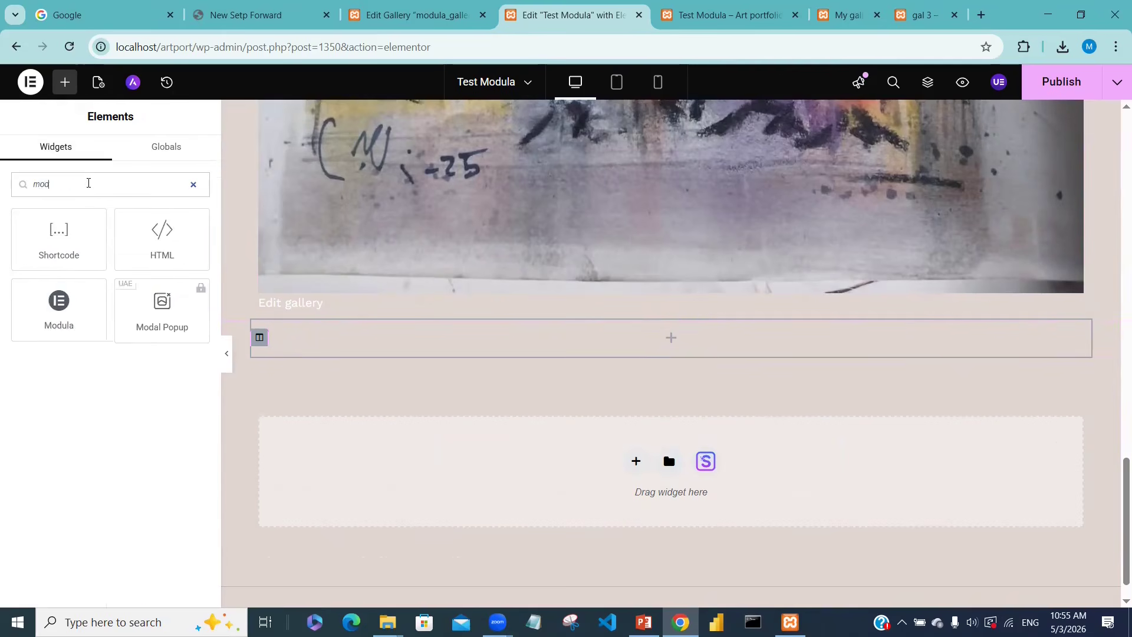
{"action": "left_click", "coordinate": [59, 309]}
{"action": "left_click", "coordinate": [164, 245]}
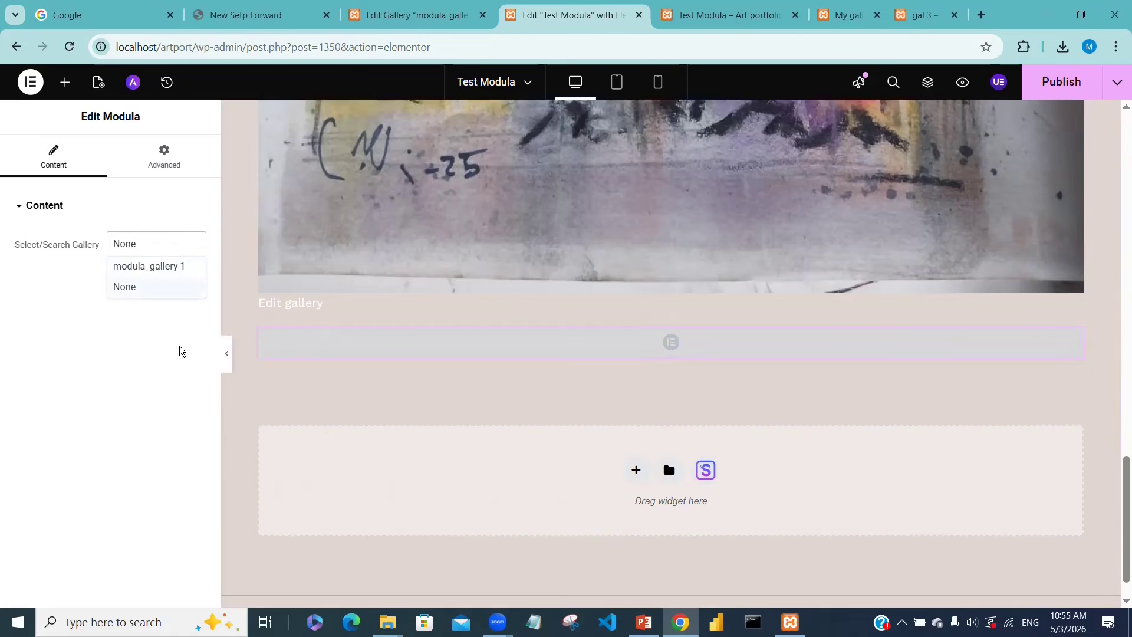
{"action": "left_click", "coordinate": [183, 403]}
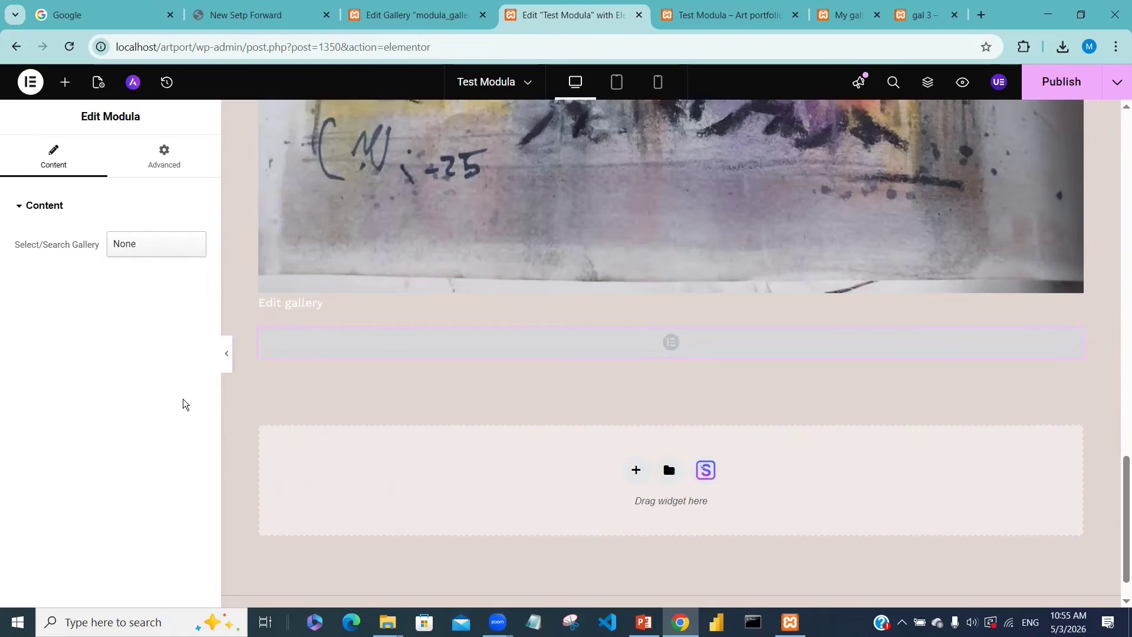
{"action": "left_click", "coordinate": [1058, 87]}
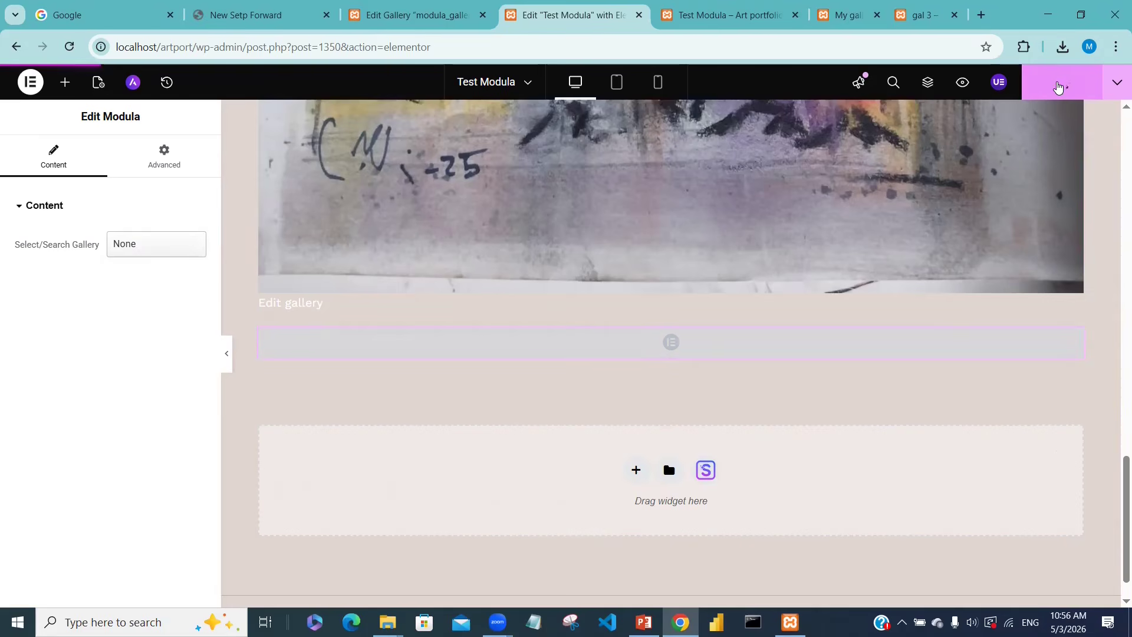
- Set the empty Modula widget at the end of the page to display modula_gallery 2
{"action": "scroll", "coordinate": [1120, 472], "scroll_direction": "down", "scroll_amount": 10}
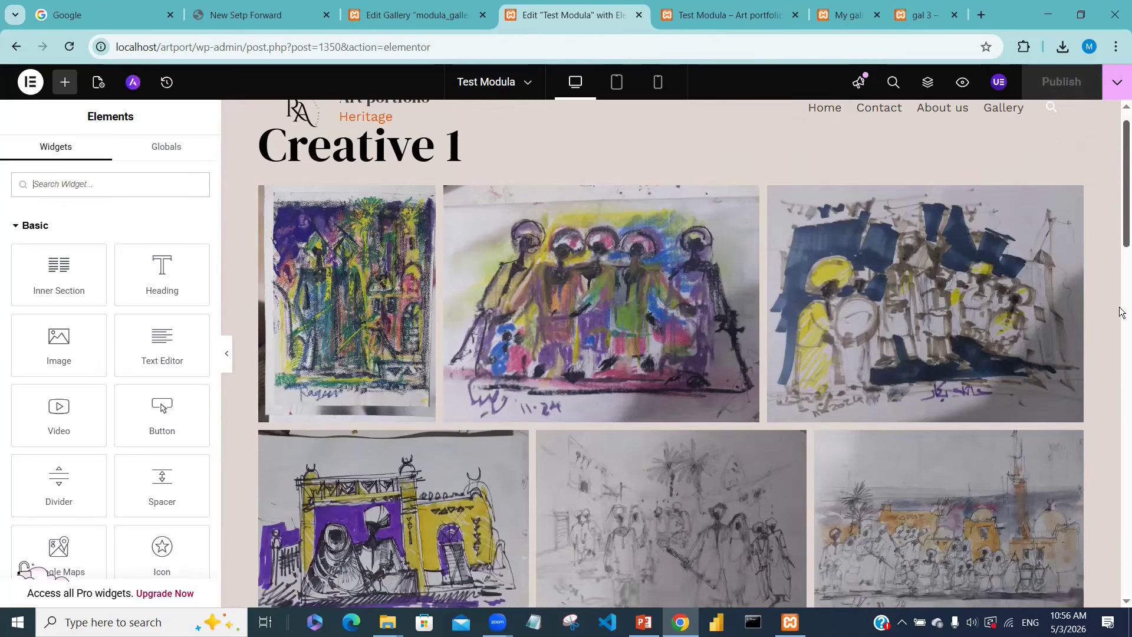
{"action": "scroll", "coordinate": [1120, 471], "scroll_direction": "down", "scroll_amount": 5}
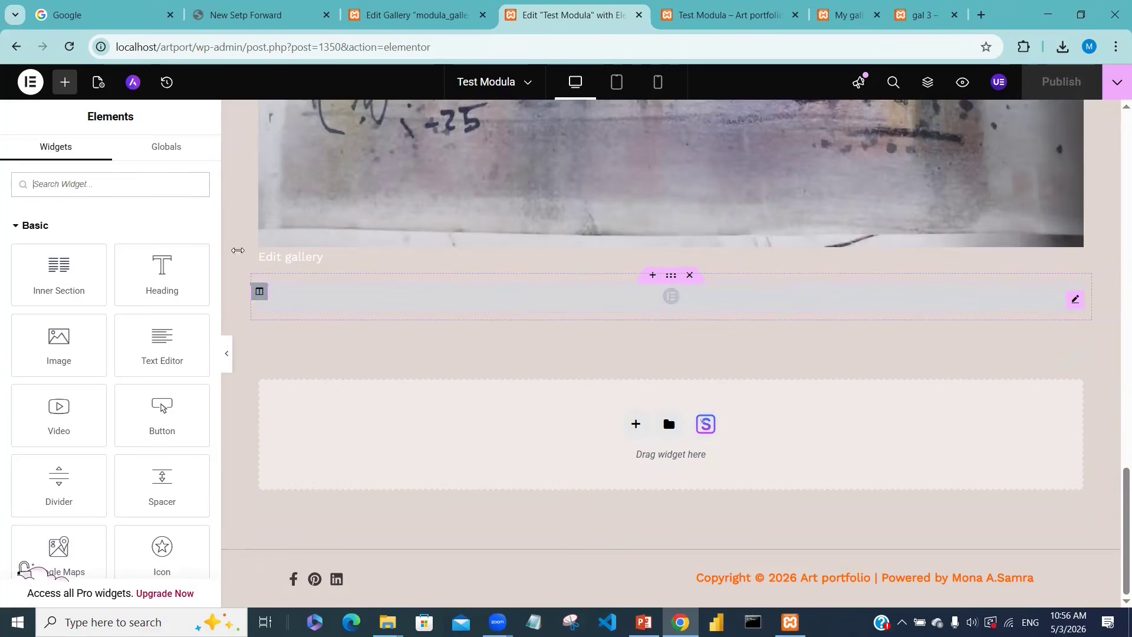
{"action": "left_click", "coordinate": [260, 292]}
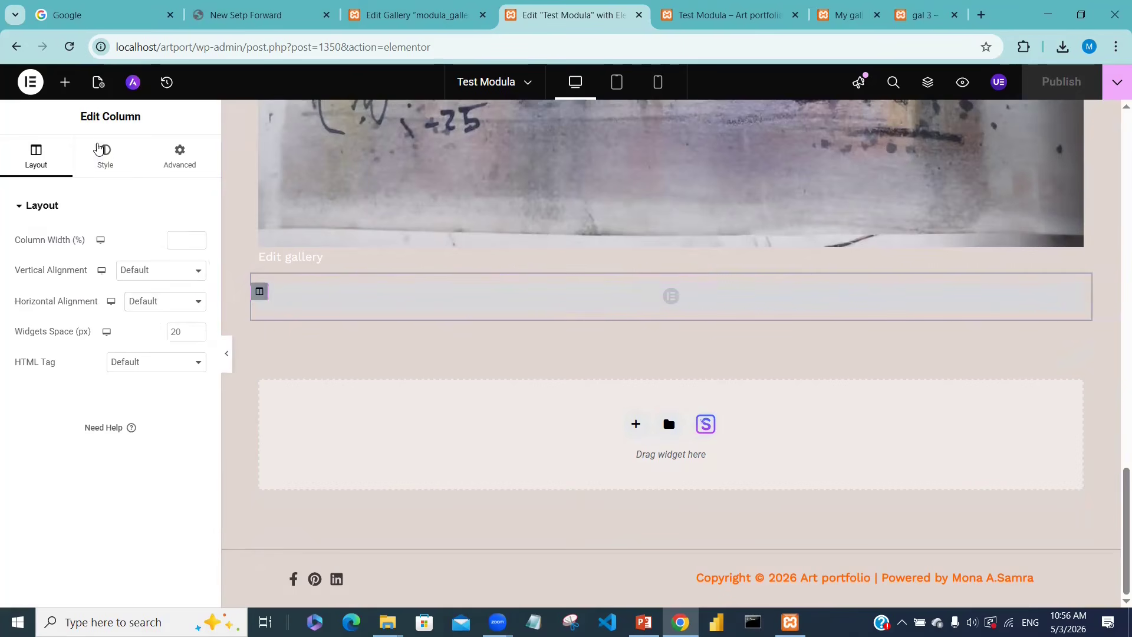
{"action": "left_click", "coordinate": [676, 296]}
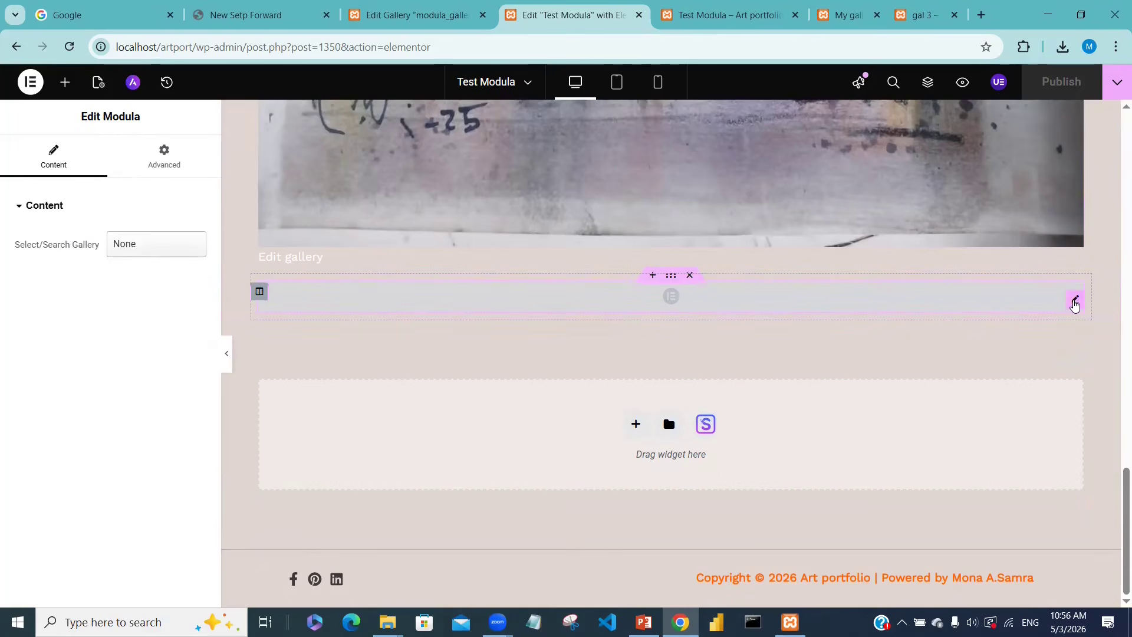
{"action": "left_click", "coordinate": [141, 245]}
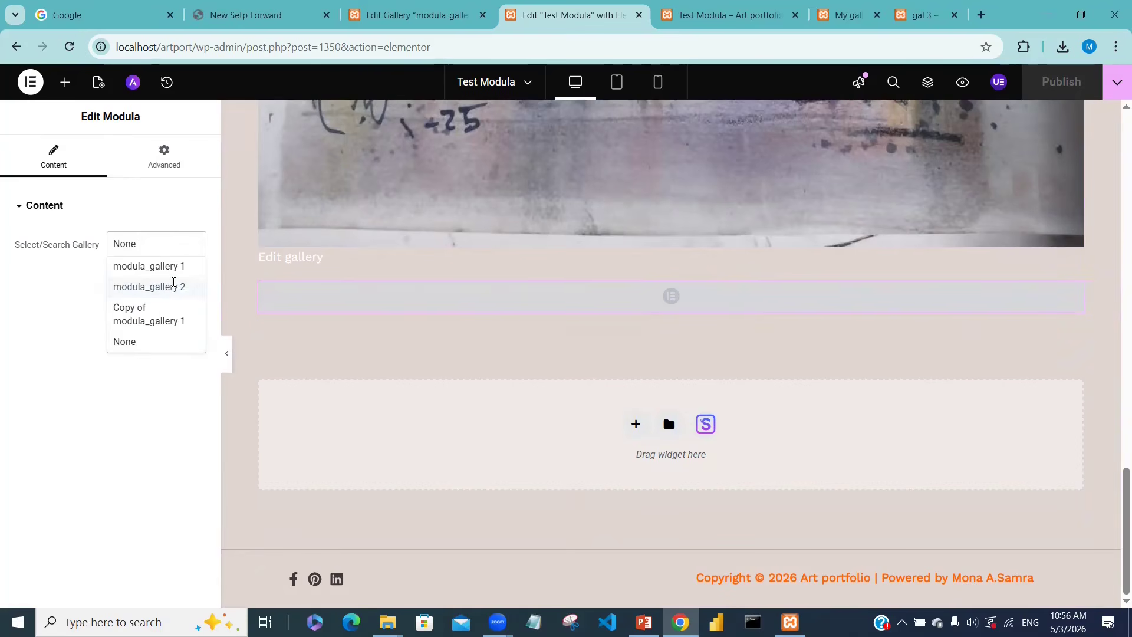
{"action": "left_click", "coordinate": [173, 287]}
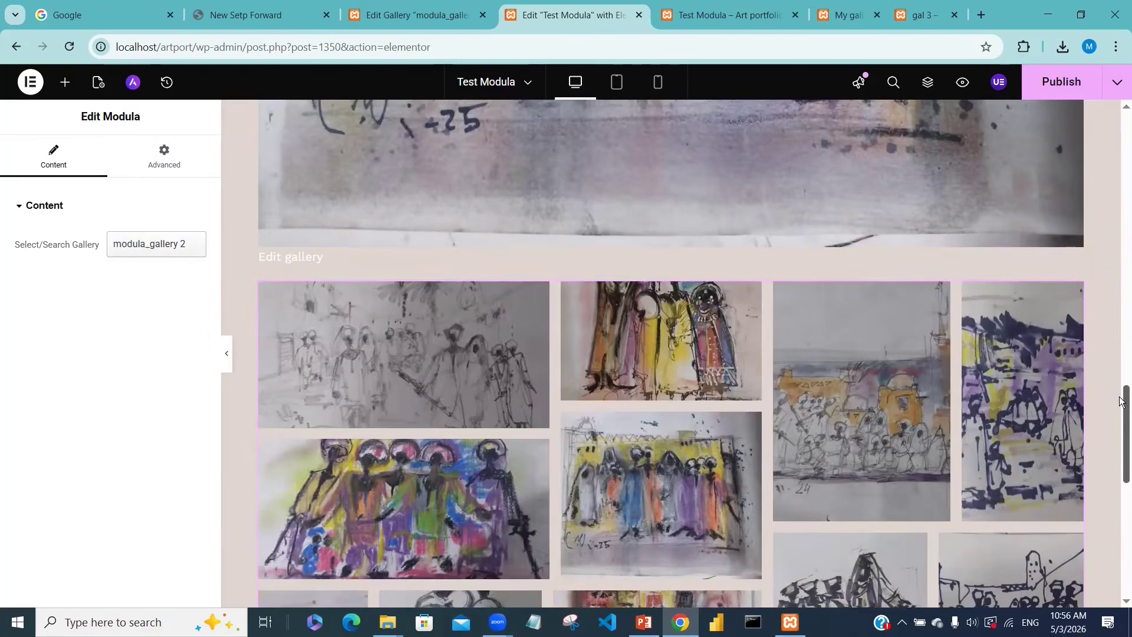
- Add a Heading widget titled "Creative Thumbnail" directly above the modula_gallery 2 gallery and publish the page
{"action": "mouse_move", "coordinate": [1121, 401]}
{"action": "left_mouse_down"}
{"action": "mouse_move", "coordinate": [1121, 459]}
{"action": "mouse_move", "coordinate": [1121, 291]}
{"action": "left_mouse_up"}
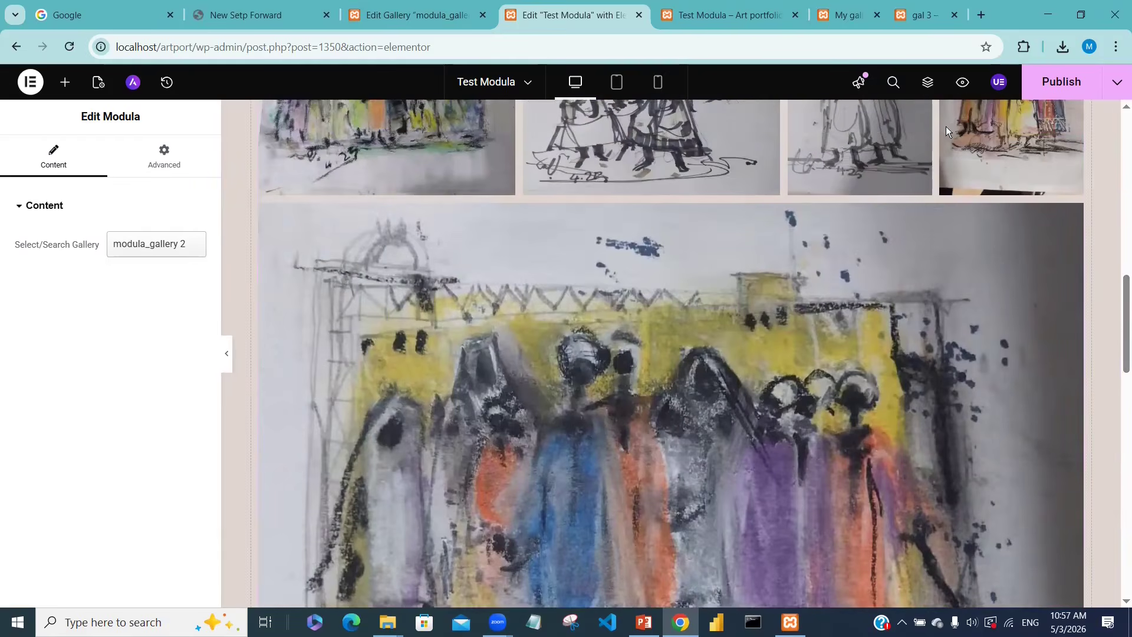
{"action": "left_click_drag", "start_coordinate": [1121, 318], "coordinate": [1120, 419]}
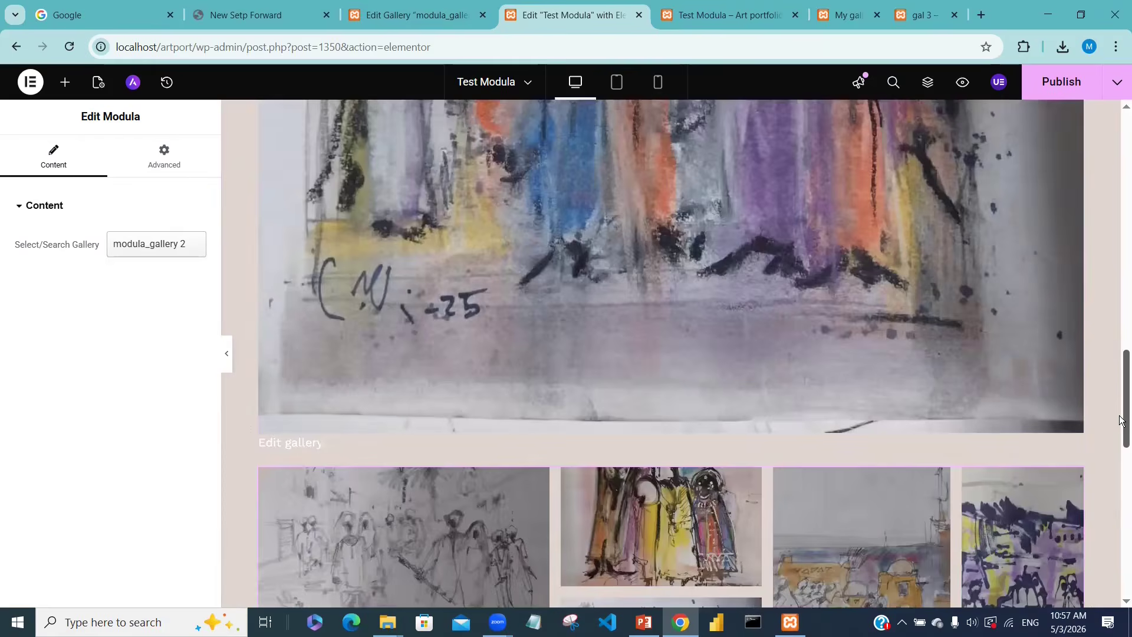
{"action": "scroll", "coordinate": [853, 424], "scroll_direction": "down", "scroll_amount": 2}
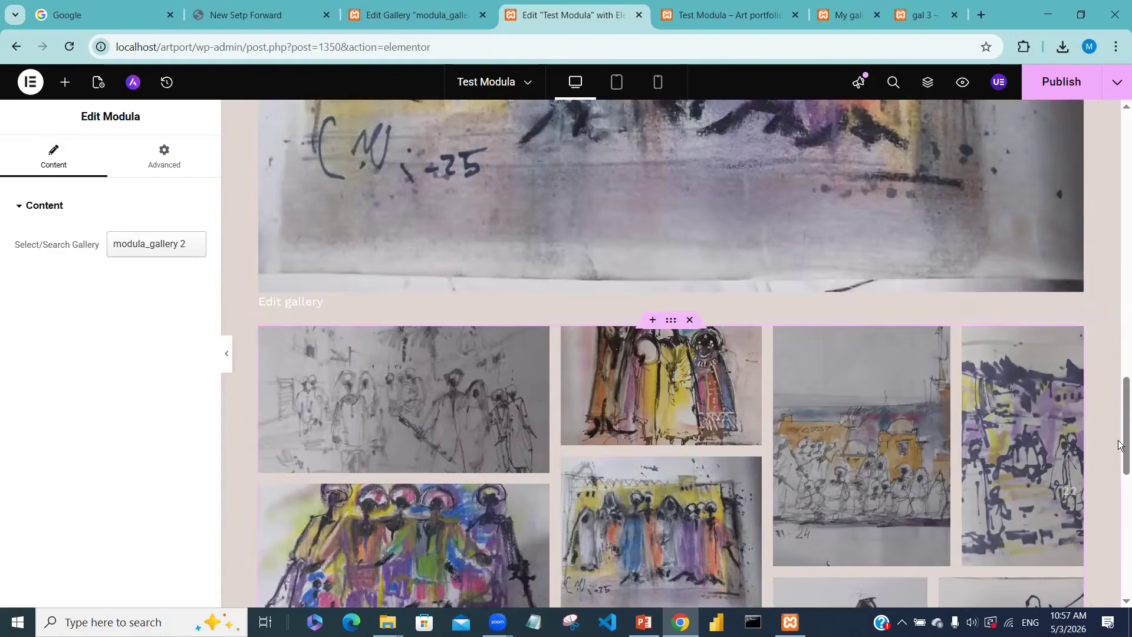
{"action": "left_click_drag", "start_coordinate": [1121, 446], "coordinate": [1121, 544]}
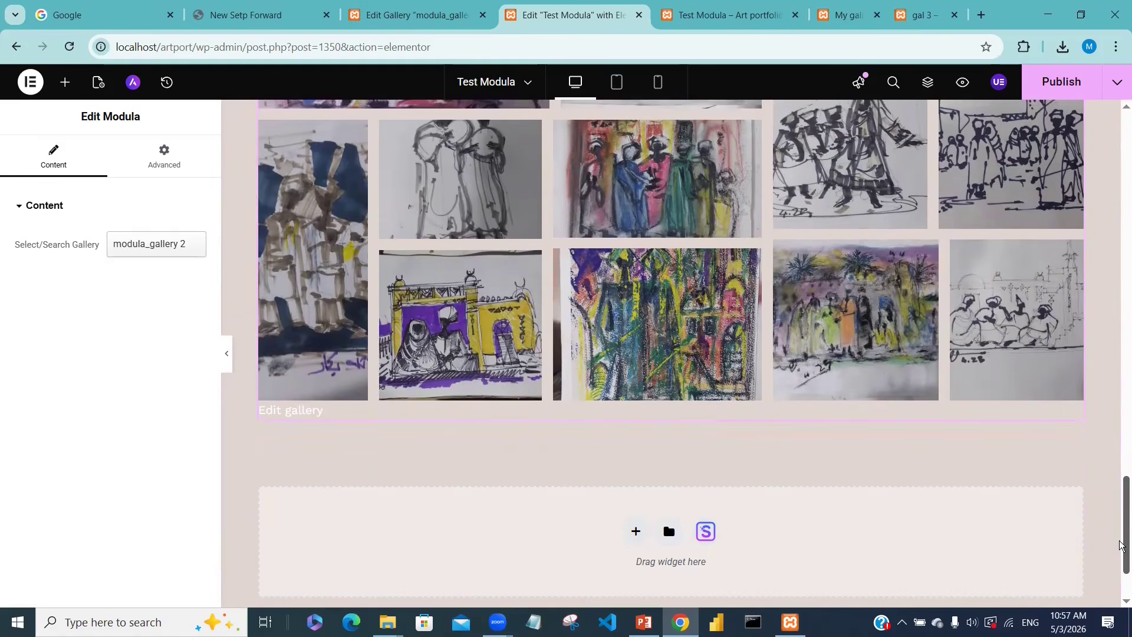
{"action": "left_click_drag", "start_coordinate": [1121, 544], "coordinate": [1120, 432]}
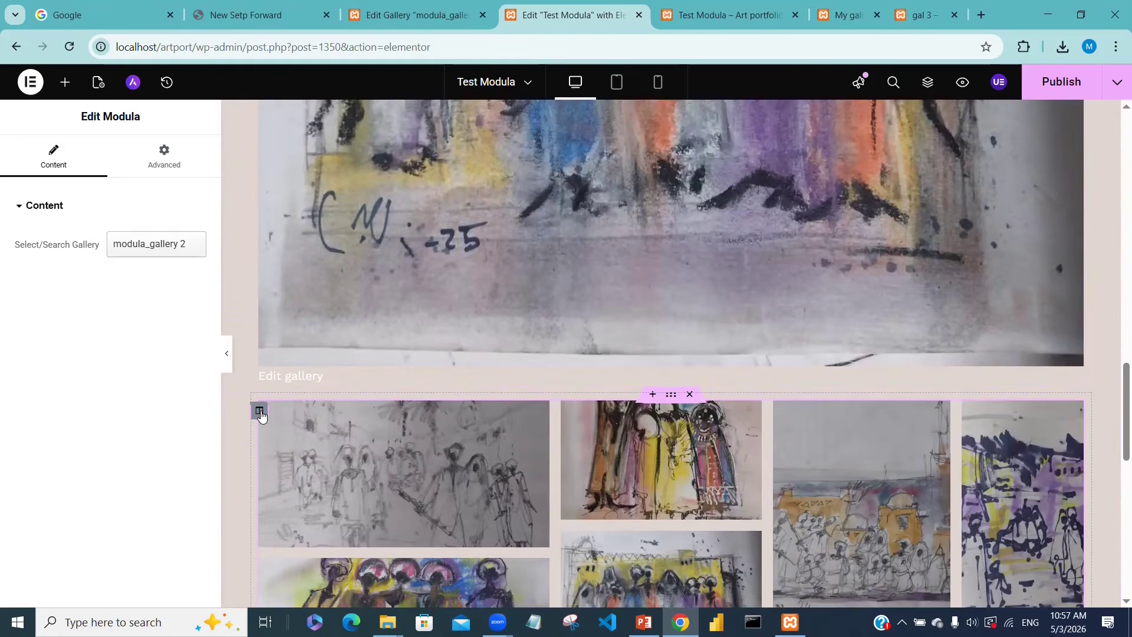
{"action": "left_click", "coordinate": [260, 412]}
{"action": "left_click", "coordinate": [67, 84]}
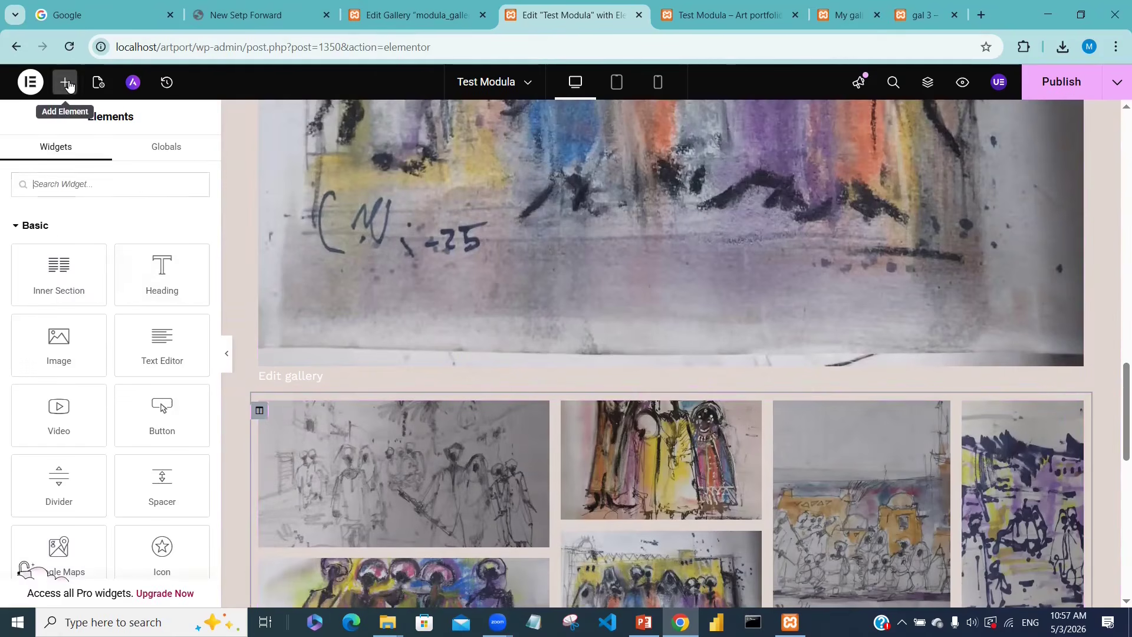
{"action": "left_click_drag", "start_coordinate": [162, 275], "coordinate": [346, 399]}
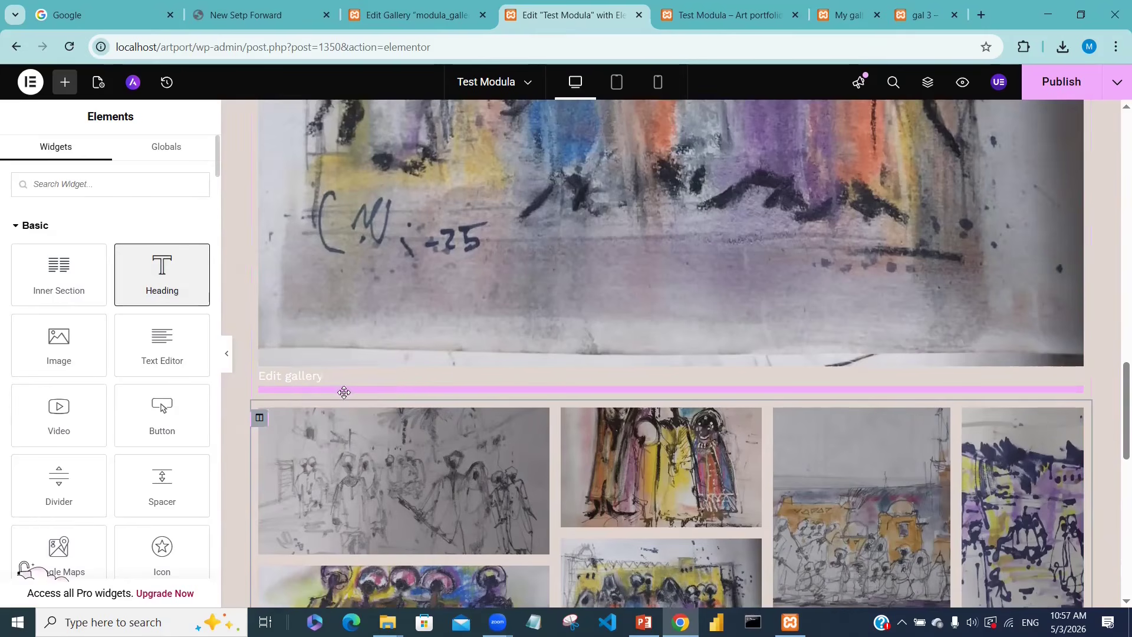
{"action": "left_click_drag", "start_coordinate": [139, 257], "coordinate": [6, 263]}
{"action": "type", "text": "Creative Thumbnail"}
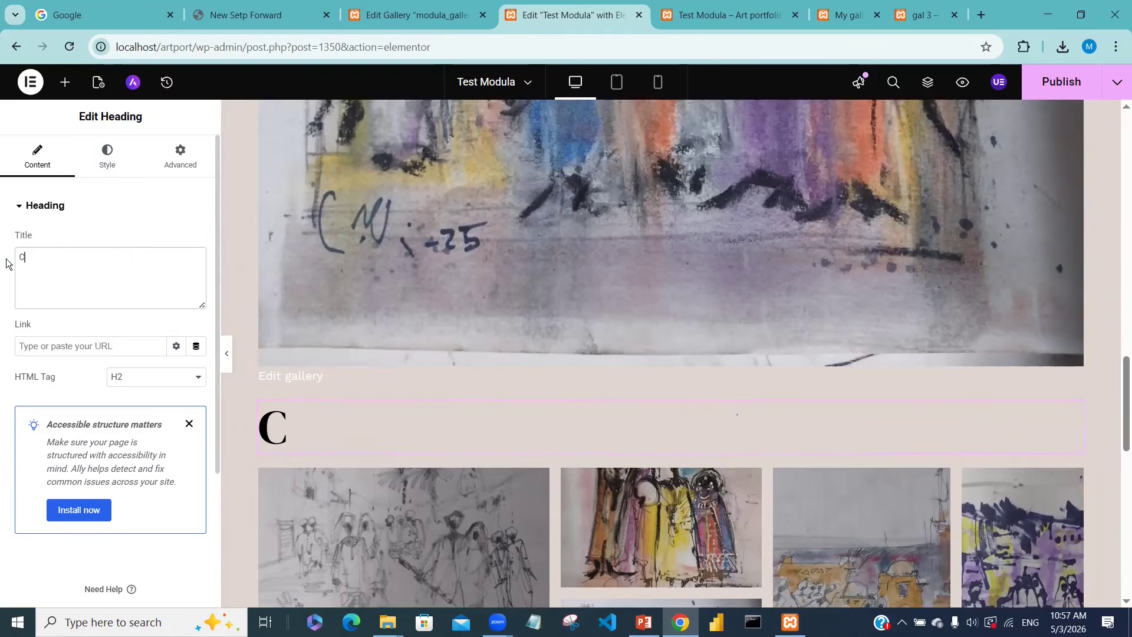
{"action": "left_click", "coordinate": [1069, 83]}
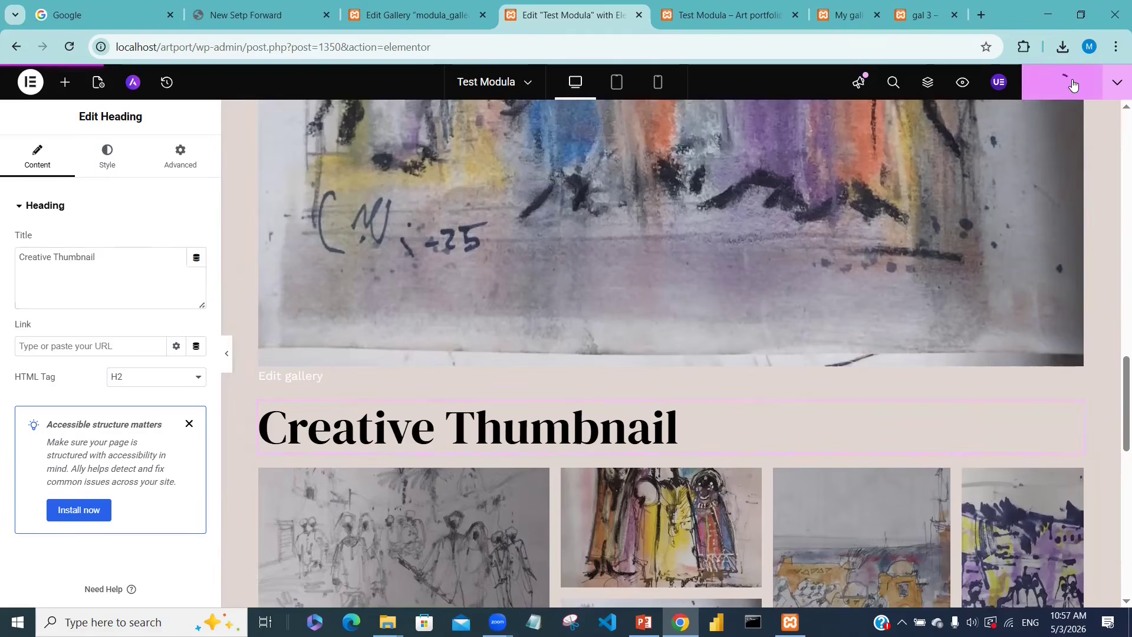
- Preview the page and examine the layouts of the galleries under the "Creative 1" and "Creative Thumbnail" headings
{"action": "left_click", "coordinate": [962, 81]}
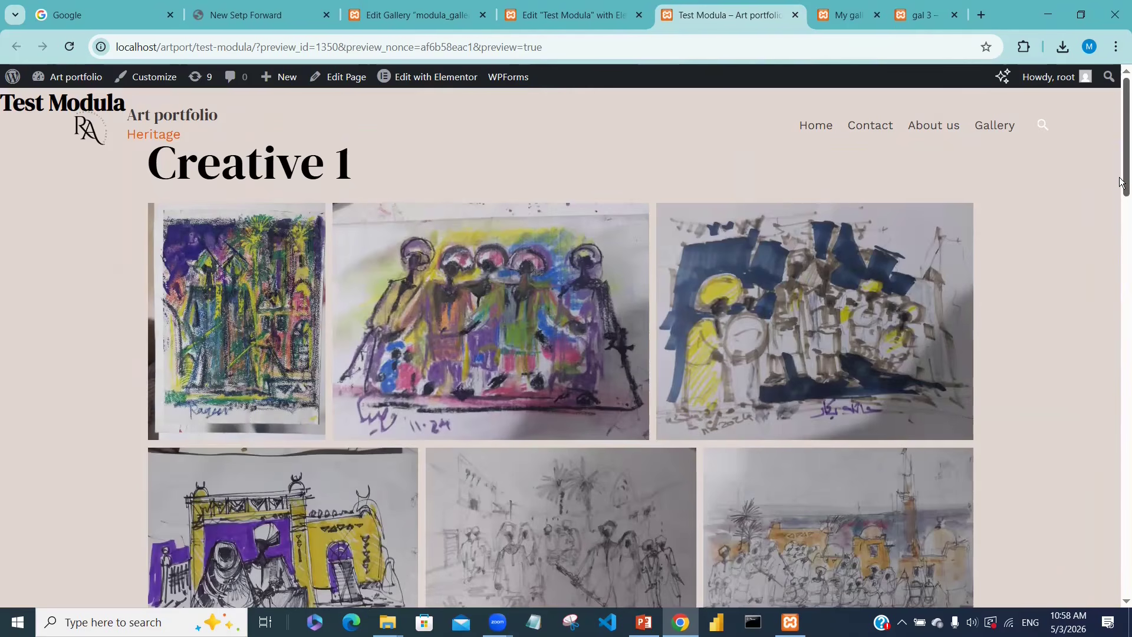
{"action": "scroll", "coordinate": [1122, 289], "scroll_direction": "down", "scroll_amount": 1}
{"action": "scroll", "coordinate": [1122, 295], "scroll_direction": "down", "scroll_amount": 10}
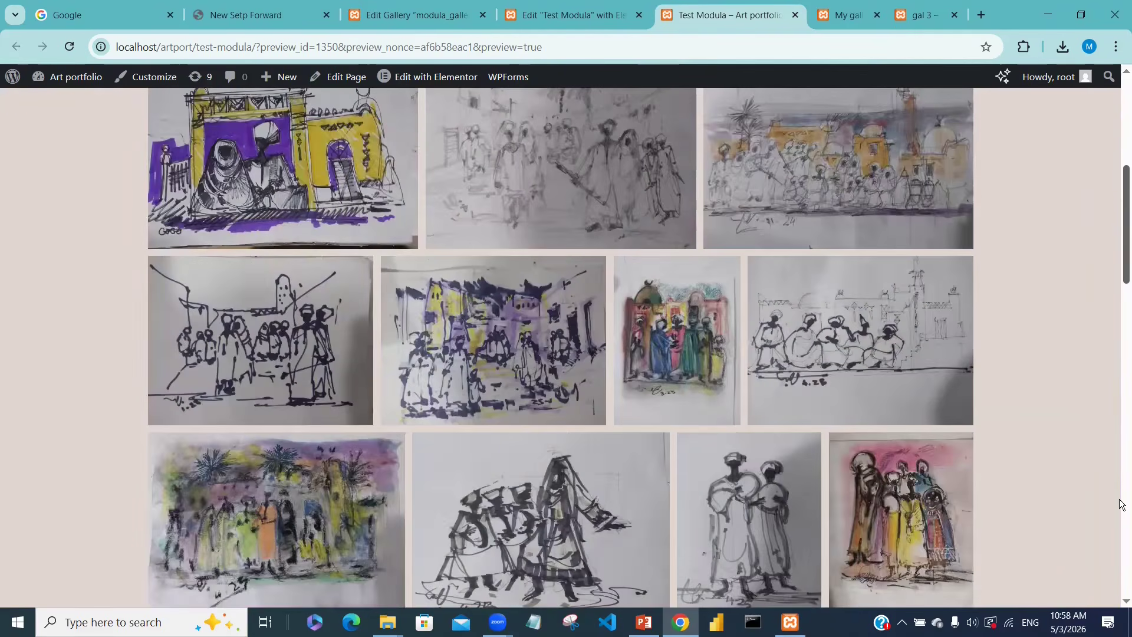
{"action": "scroll", "coordinate": [1122, 501], "scroll_direction": "down", "scroll_amount": 10}
{"action": "scroll", "coordinate": [1121, 529], "scroll_direction": "down", "scroll_amount": 5}
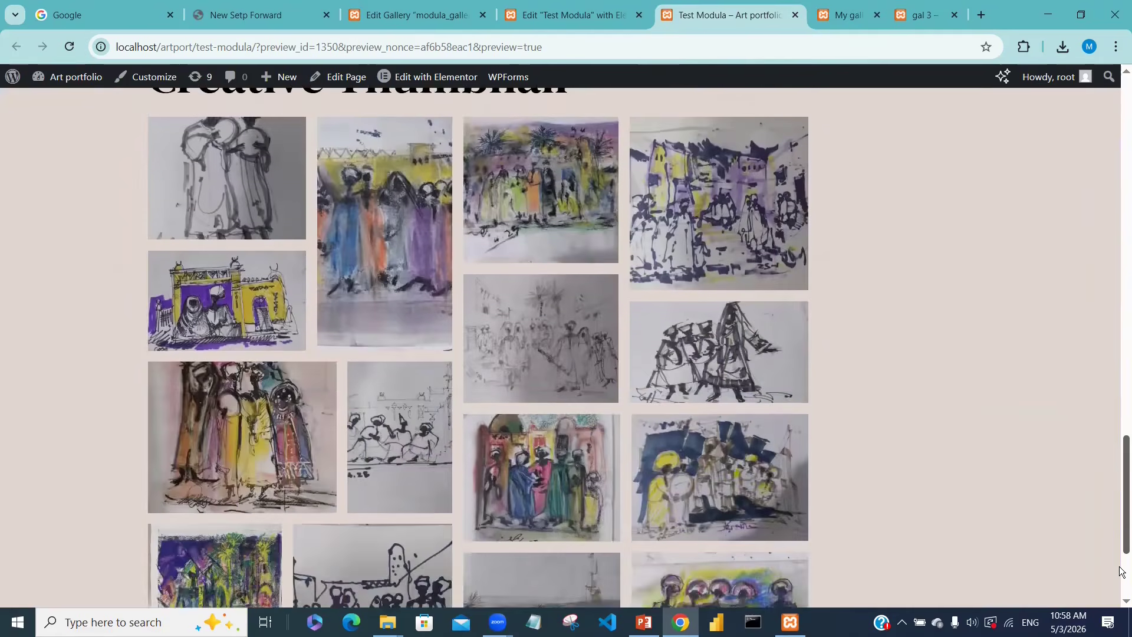
{"action": "scroll", "coordinate": [1122, 511], "scroll_direction": "up", "scroll_amount": 4}
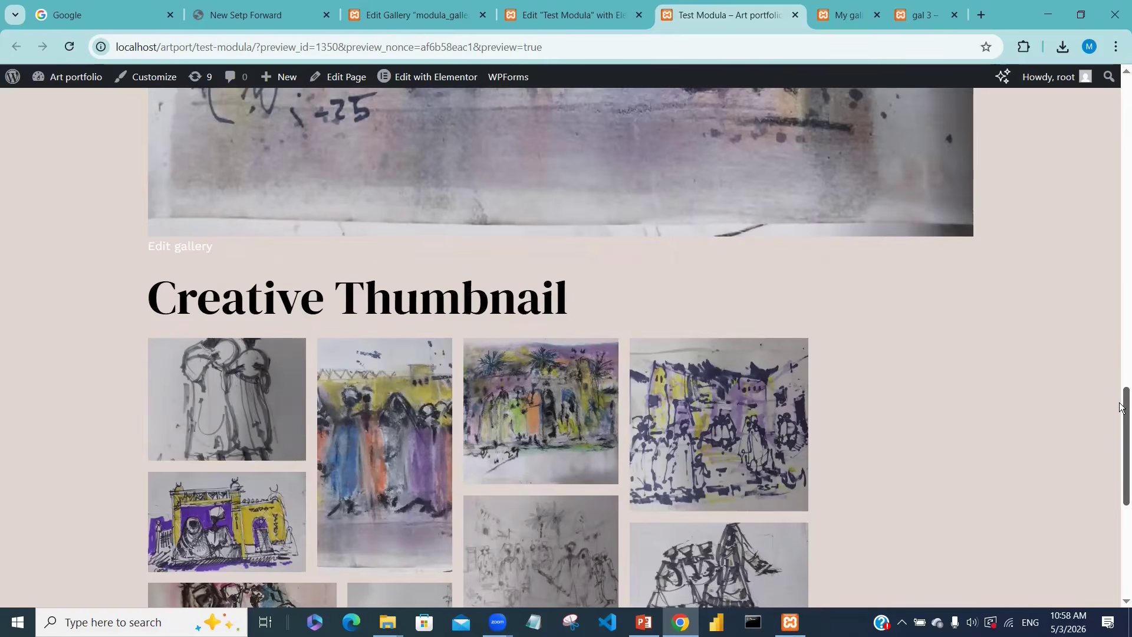
{"action": "scroll", "coordinate": [1122, 480], "scroll_direction": "down", "scroll_amount": 2}
{"action": "scroll", "coordinate": [1121, 481], "scroll_direction": "down", "scroll_amount": 5}
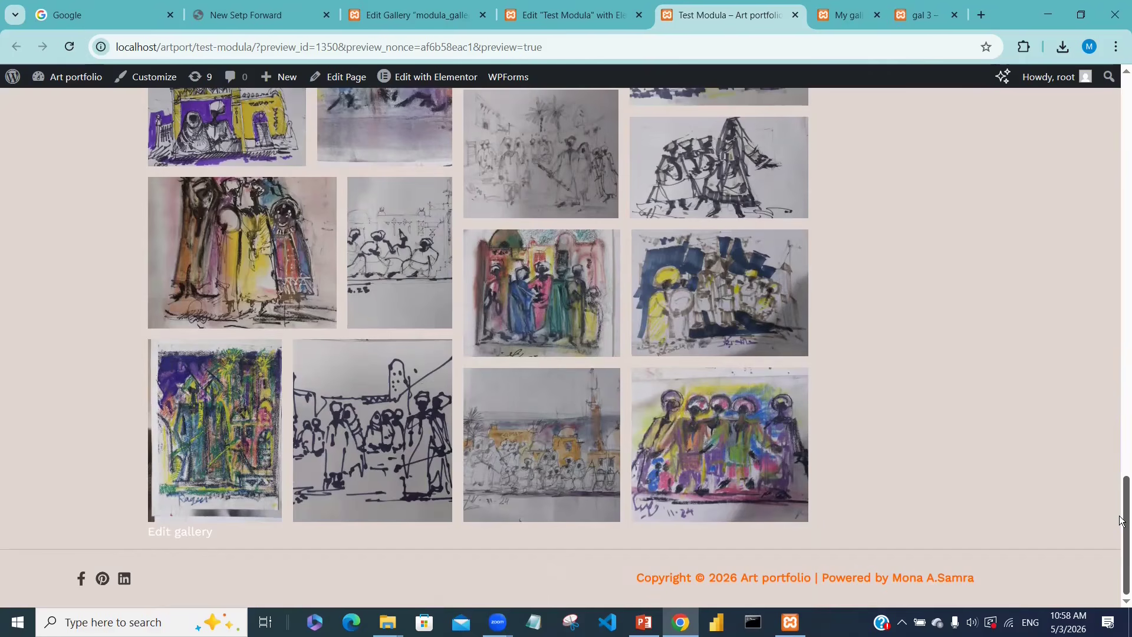
{"action": "left_click_drag", "start_coordinate": [1121, 519], "coordinate": [1119, 367]}
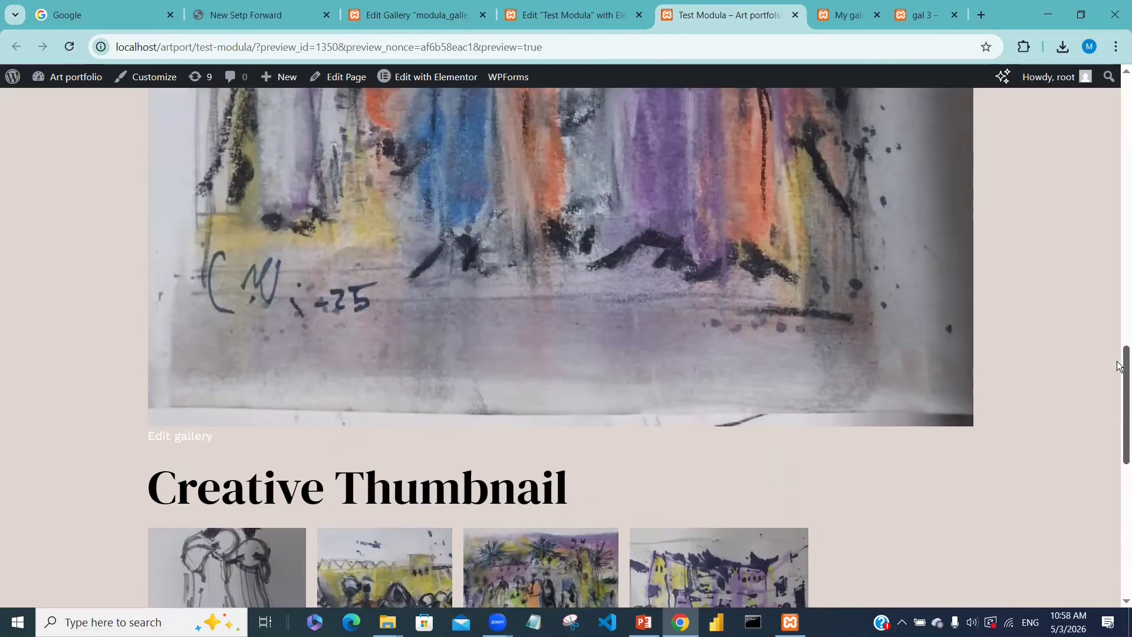
{"action": "left_click_drag", "start_coordinate": [1119, 366], "coordinate": [1121, 378]}
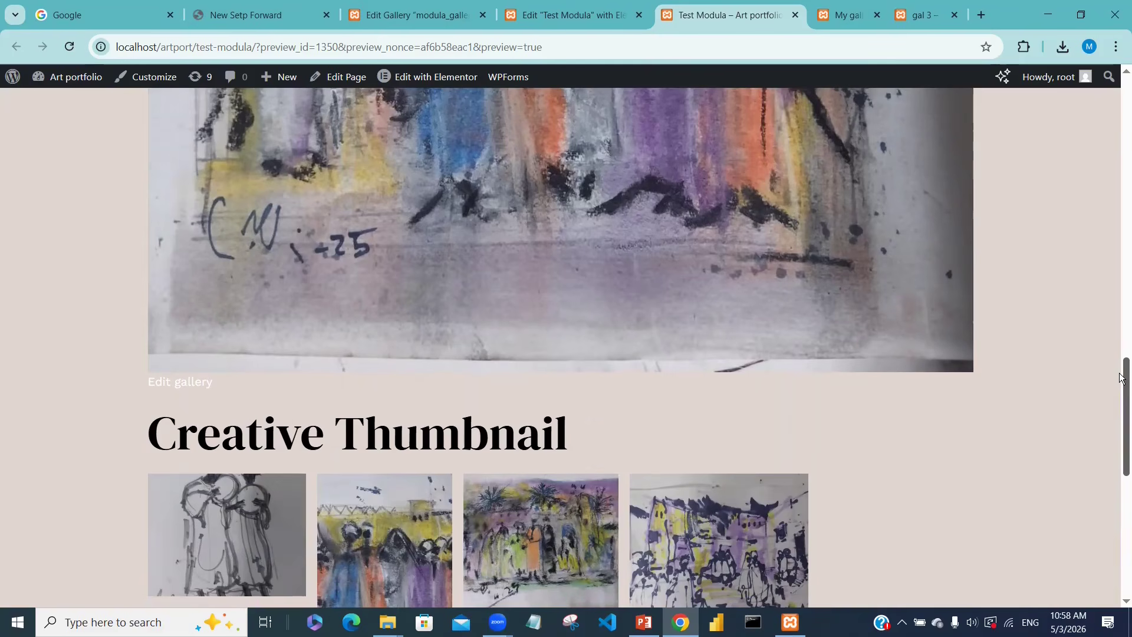
{"action": "scroll", "coordinate": [1121, 378], "scroll_direction": "up", "scroll_amount": 1}
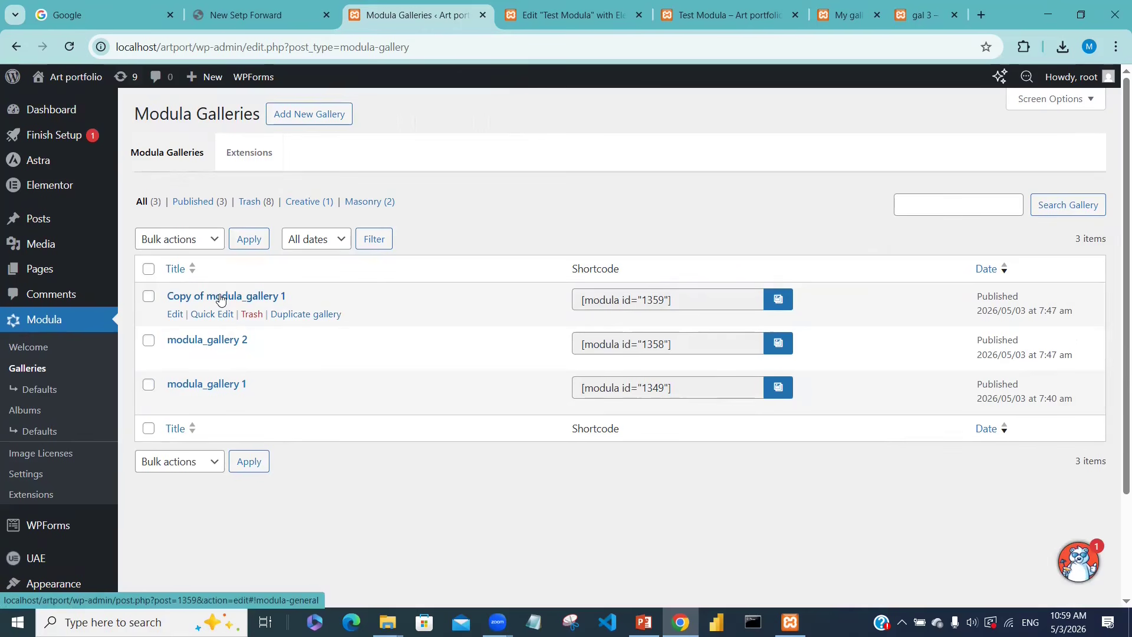
- Open Copy of modula_gallery 1 for editing, rename it modula_gallery 3, and set its gallery type to Custom
{"action": "left_click", "coordinate": [175, 314]}
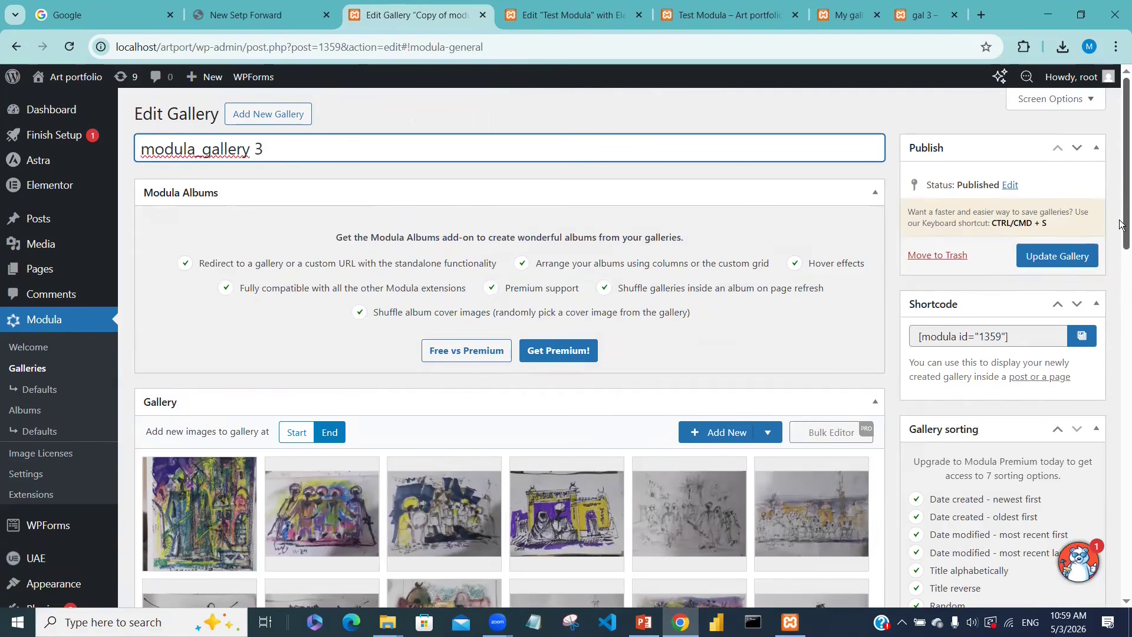
{"action": "left_click_drag", "start_coordinate": [1122, 232], "coordinate": [1120, 408]}
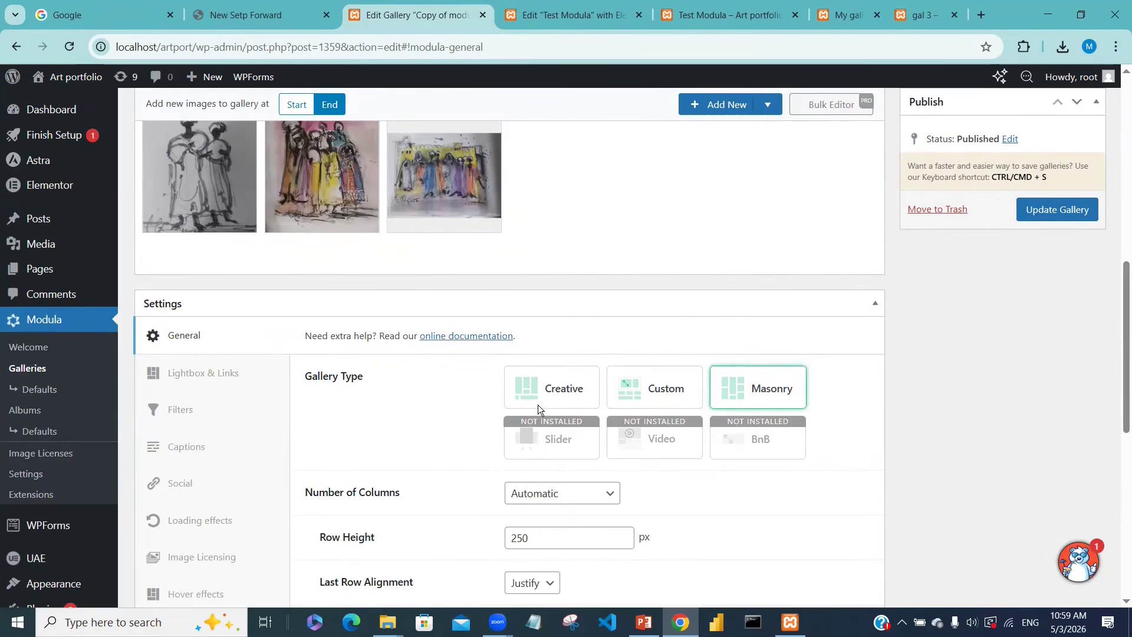
{"action": "left_click", "coordinate": [675, 396]}
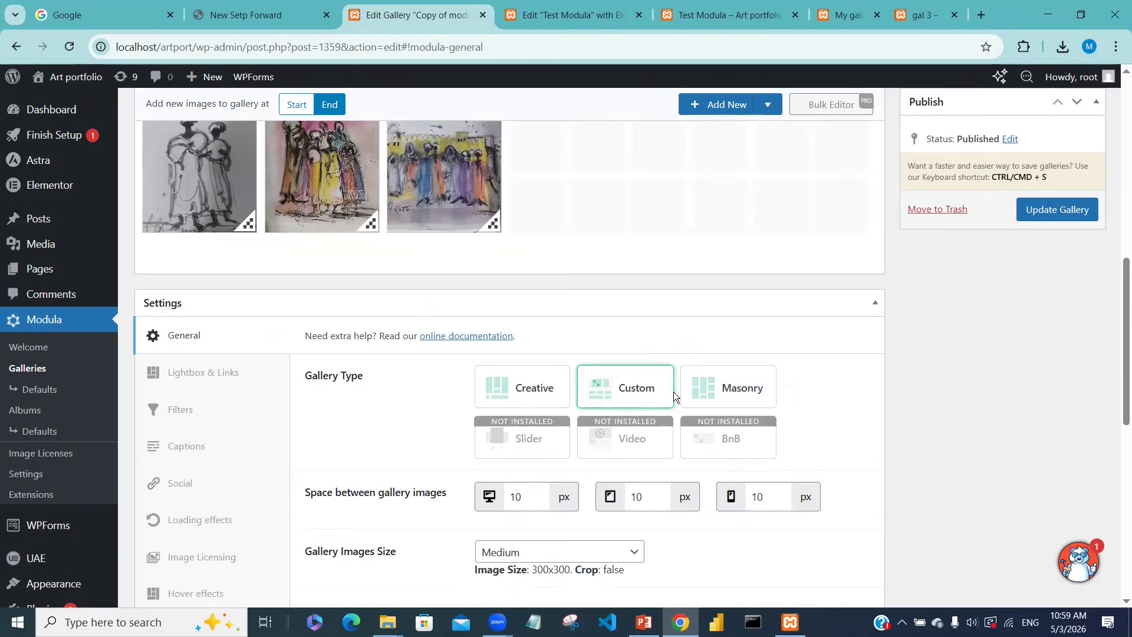
- Move the seated-figures sketch to third place in the gallery's first row and the last image into the vacated second-row slot
{"action": "left_click_drag", "start_coordinate": [1120, 422], "coordinate": [1120, 334]}
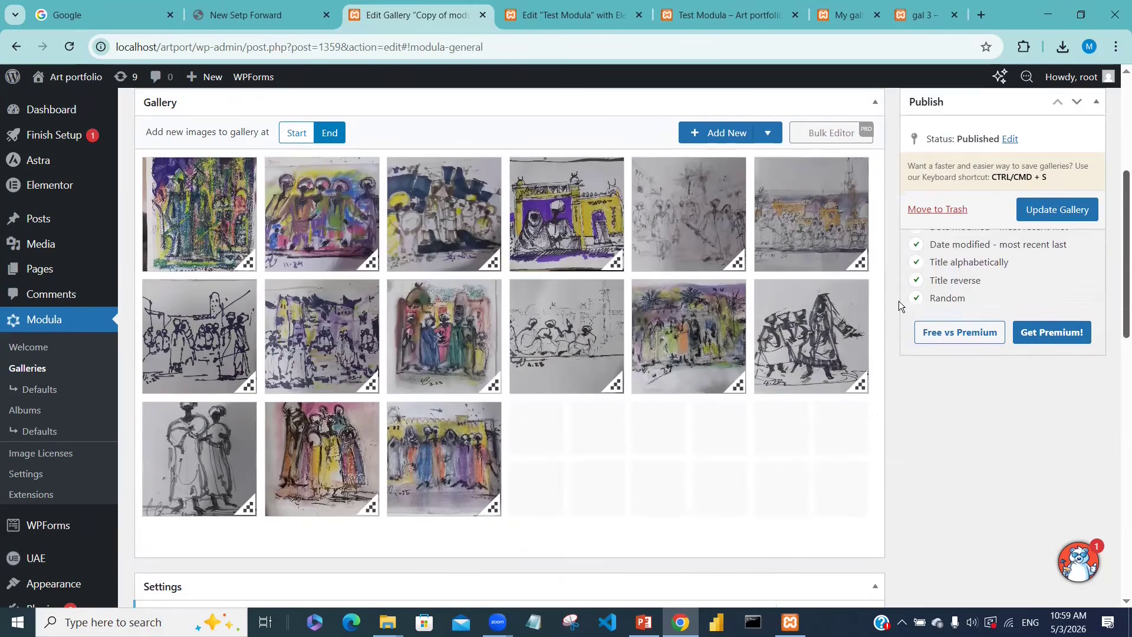
{"action": "mouse_move", "coordinate": [569, 281]}
{"action": "left_mouse_down"}
{"action": "mouse_move", "coordinate": [565, 176]}
{"action": "mouse_move", "coordinate": [507, 219]}
{"action": "mouse_move", "coordinate": [464, 223]}
{"action": "left_mouse_up"}
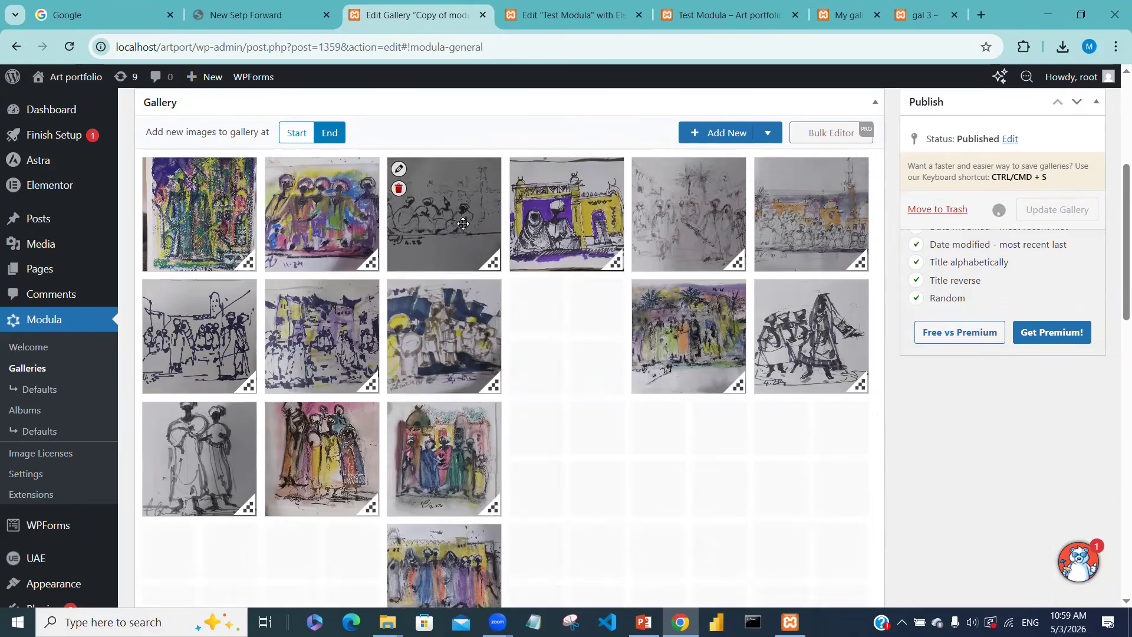
{"action": "left_click_drag", "start_coordinate": [451, 531], "coordinate": [572, 309]}
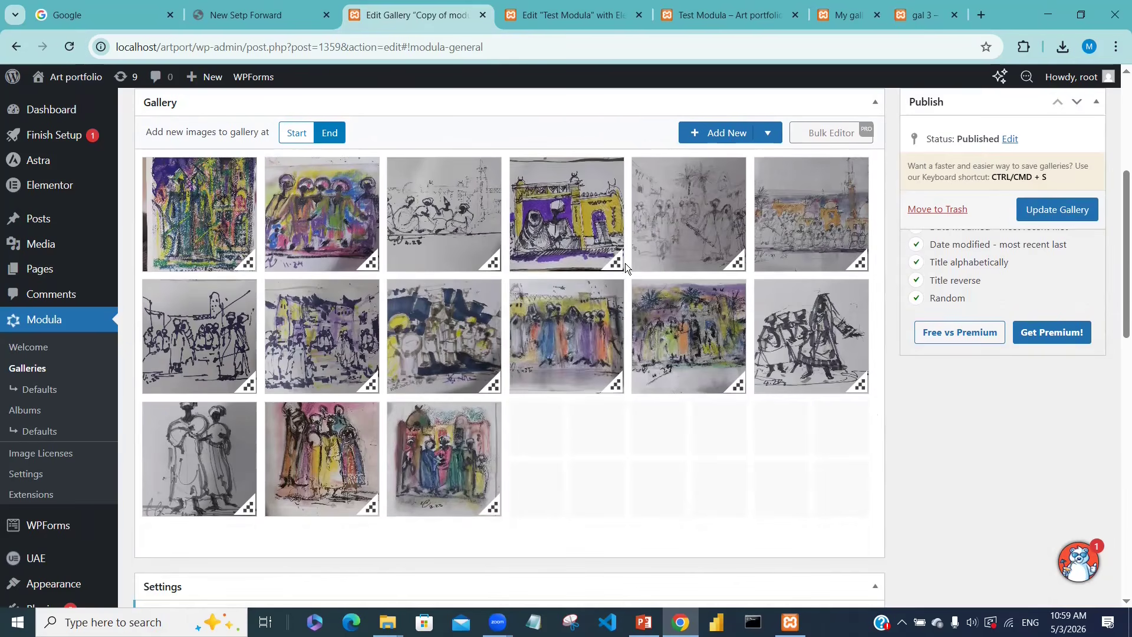
- Widen the purple-yellow building, blue-background drummers, colourful five-figure group and orange-buildings images to double width, and update the gallery
{"action": "left_click_drag", "start_coordinate": [617, 262], "coordinate": [729, 254]}
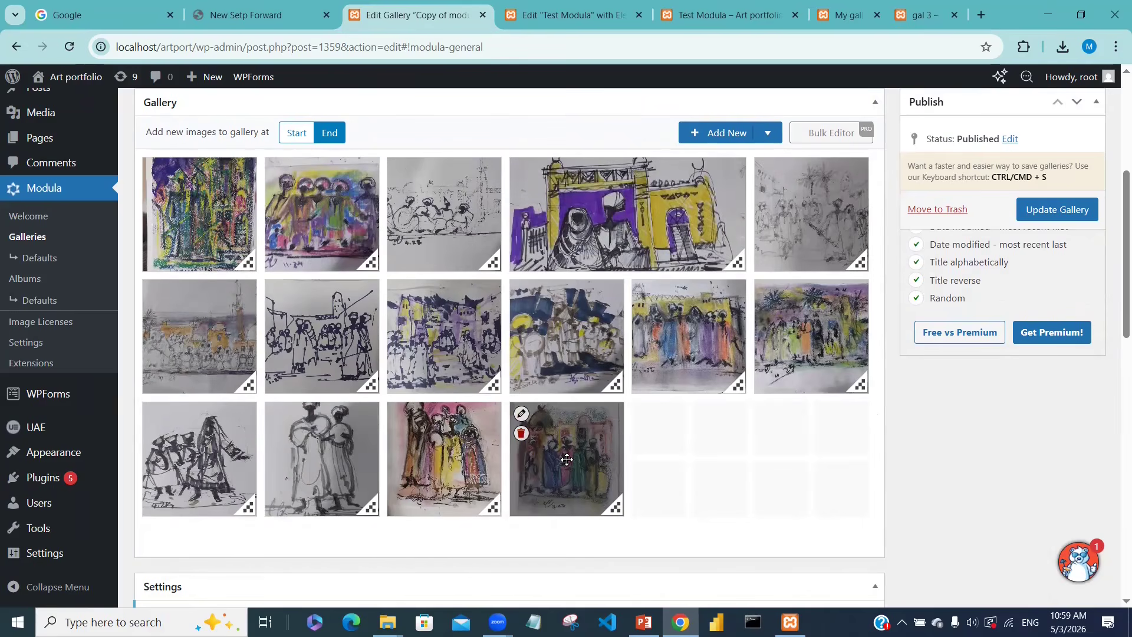
{"action": "left_click_drag", "start_coordinate": [617, 382], "coordinate": [739, 376]}
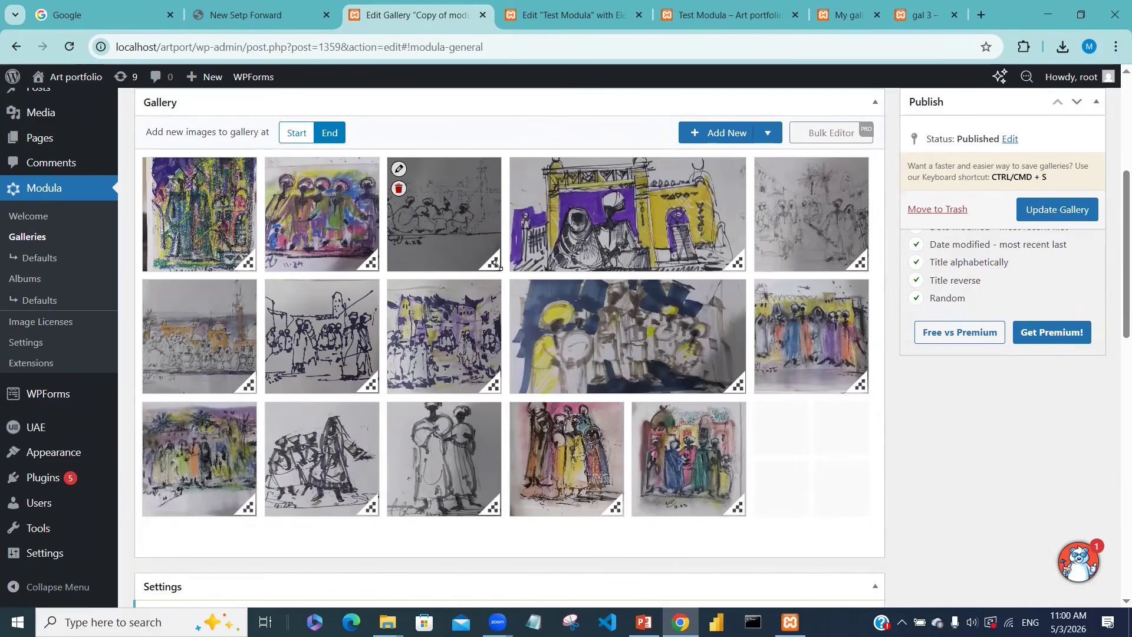
{"action": "left_click_drag", "start_coordinate": [368, 265], "coordinate": [465, 264]}
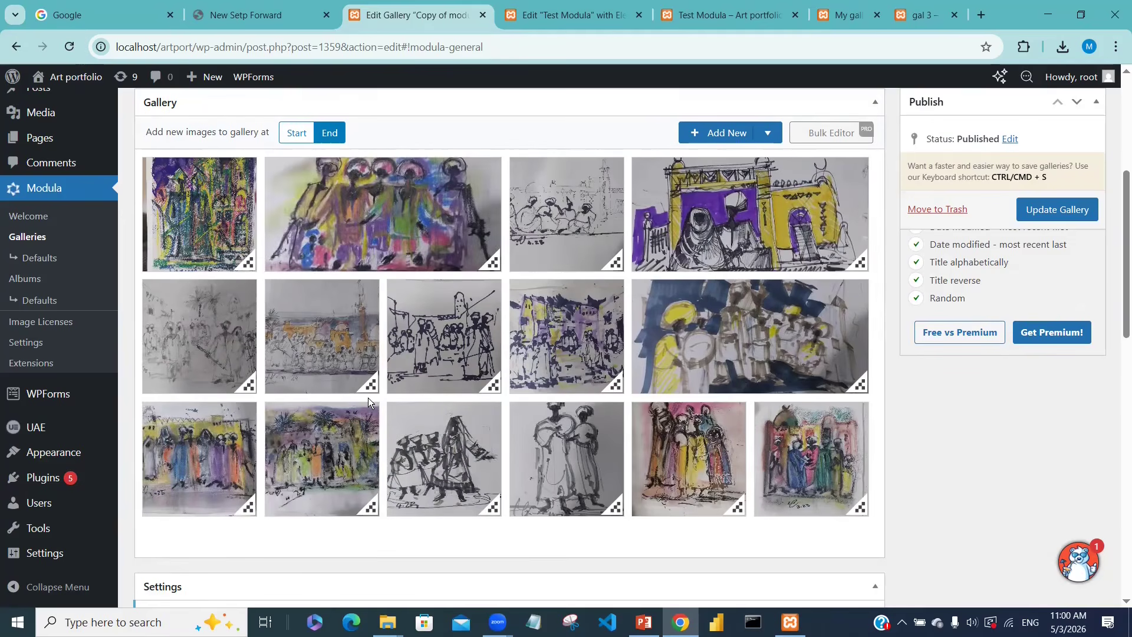
{"action": "left_click_drag", "start_coordinate": [369, 387], "coordinate": [481, 383]}
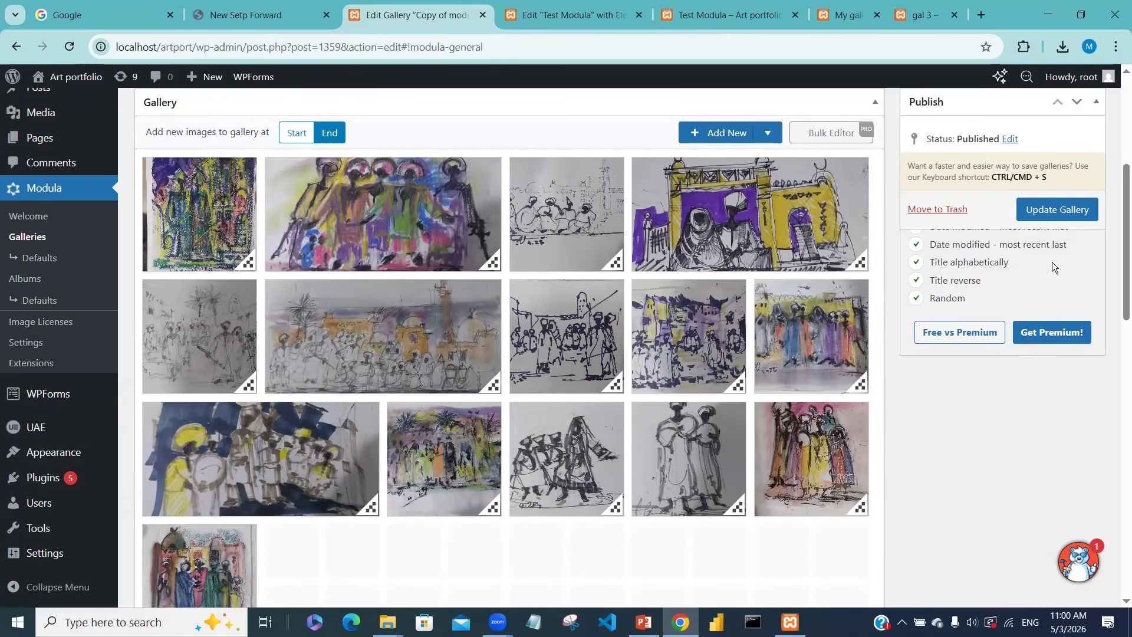
{"action": "left_click", "coordinate": [1053, 216]}
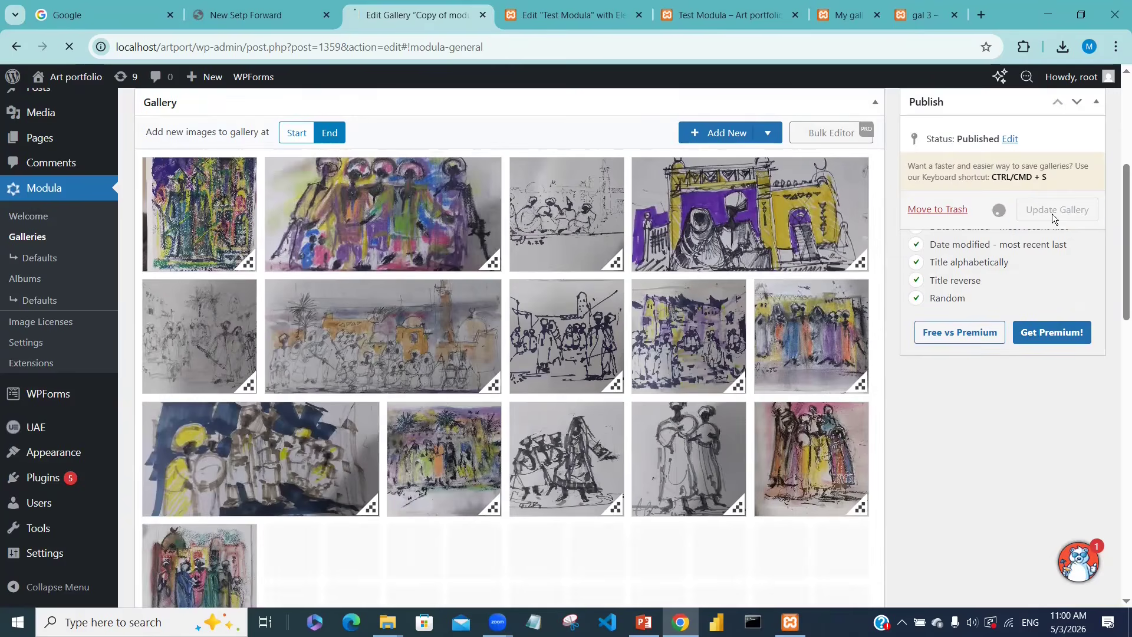
{"action": "left_click_drag", "start_coordinate": [1121, 244], "coordinate": [1121, 433]}
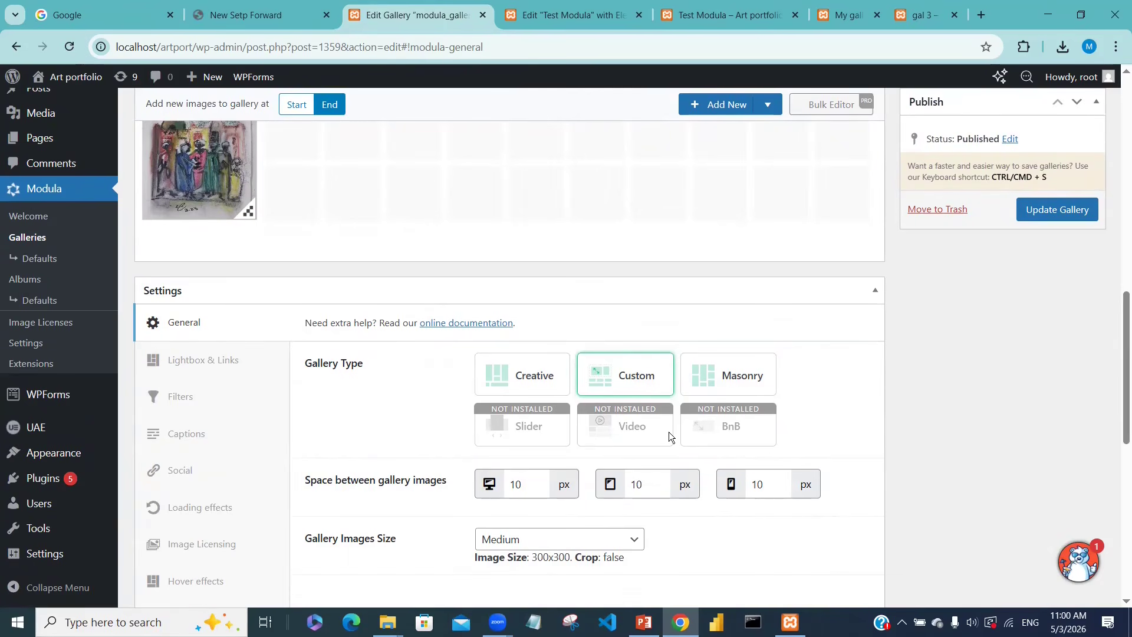
- Reload the Test Modula page in the Elementor editor and add a single-column section at the end of the page
{"action": "left_click_drag", "start_coordinate": [1122, 422], "coordinate": [1121, 179]}
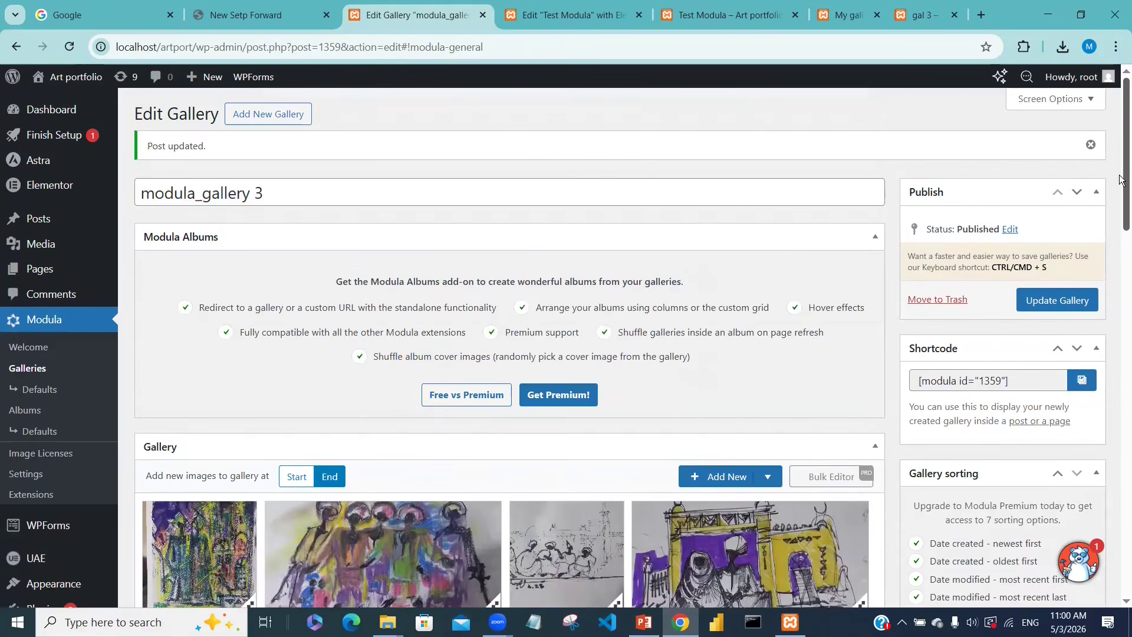
{"action": "left_click", "coordinate": [588, 16]}
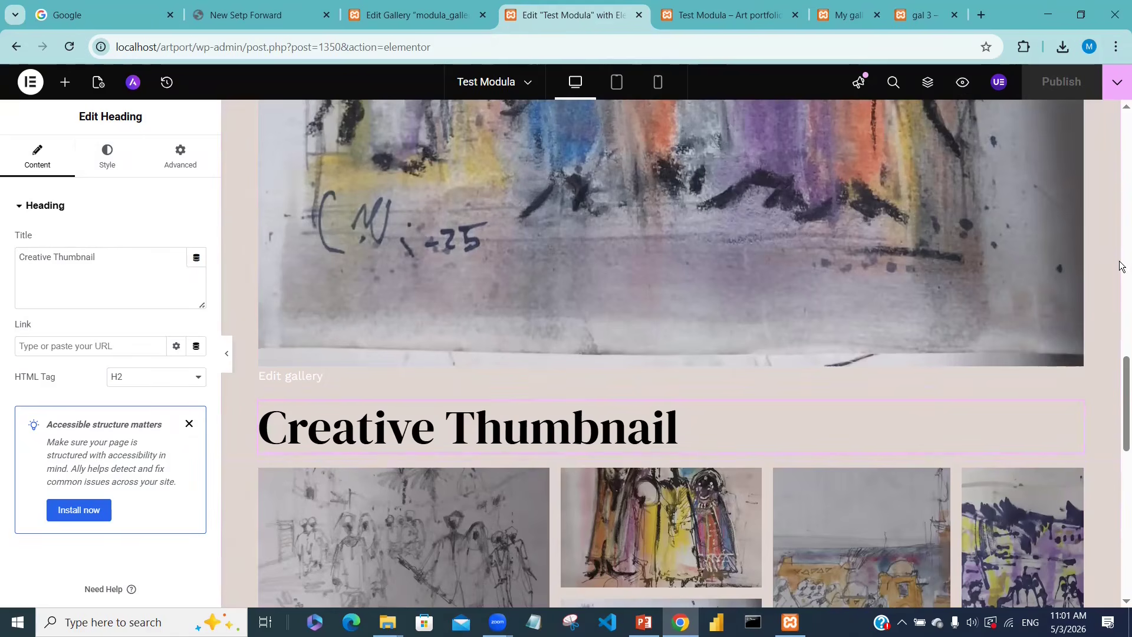
{"action": "left_click", "coordinate": [68, 51]}
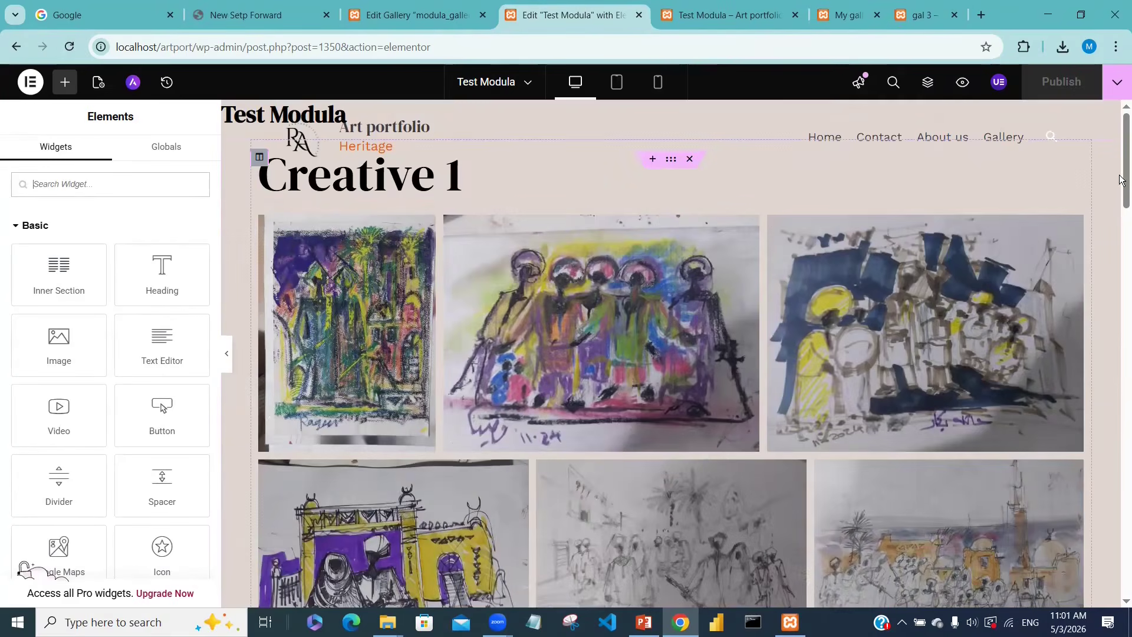
{"action": "left_click_drag", "start_coordinate": [1122, 177], "coordinate": [1119, 562]}
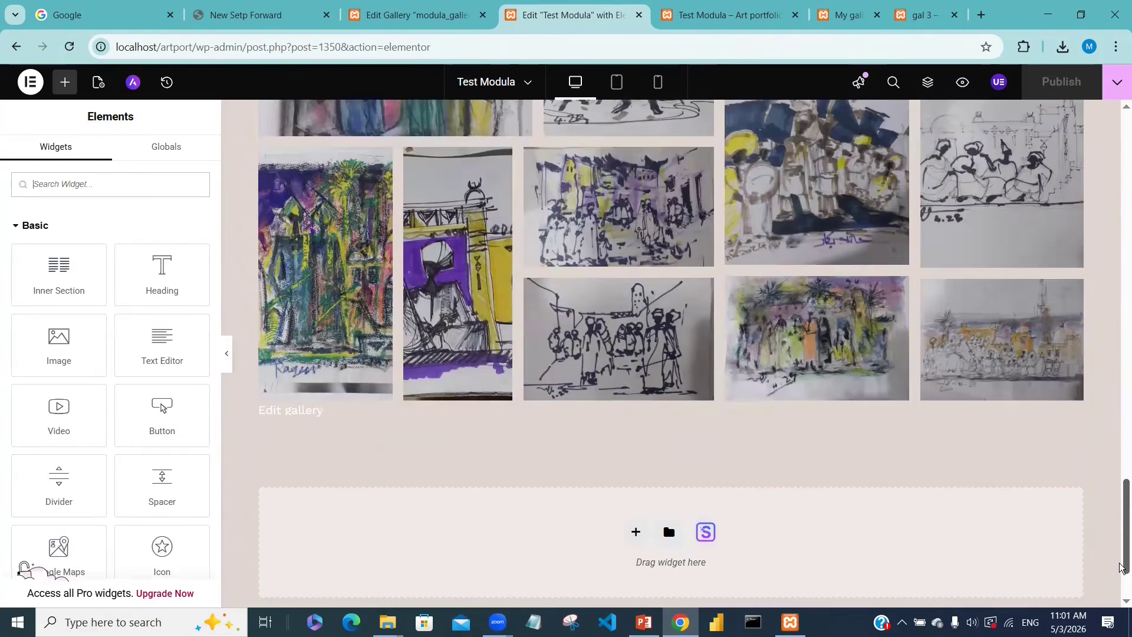
{"action": "scroll", "coordinate": [613, 453], "scroll_direction": "down", "scroll_amount": 2}
{"action": "left_click", "coordinate": [633, 424]}
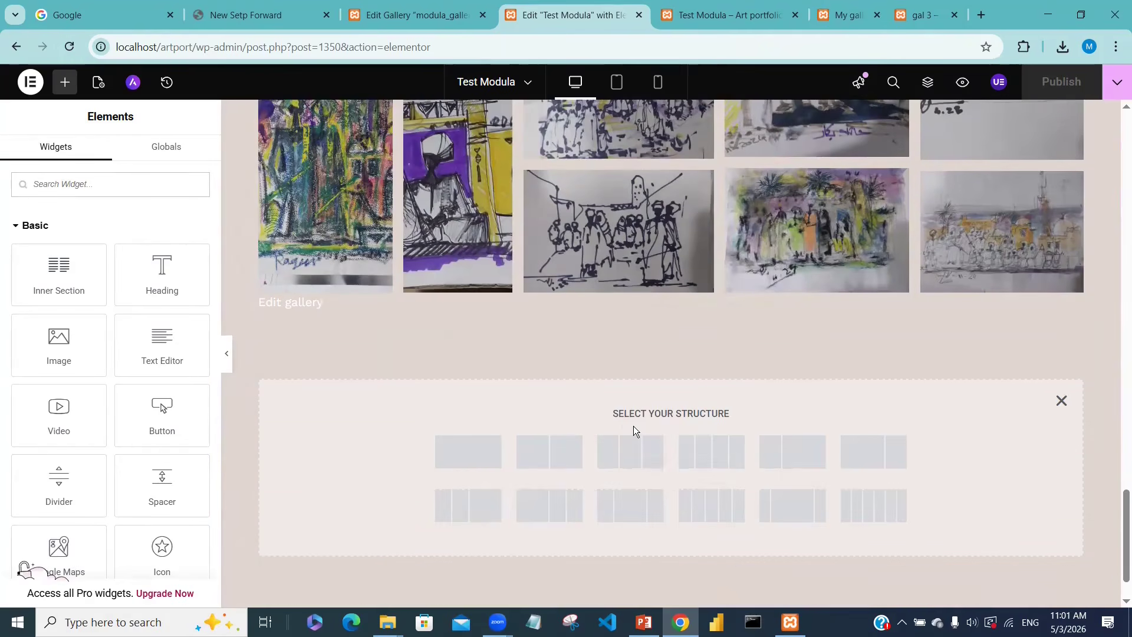
{"action": "left_click", "coordinate": [451, 452]}
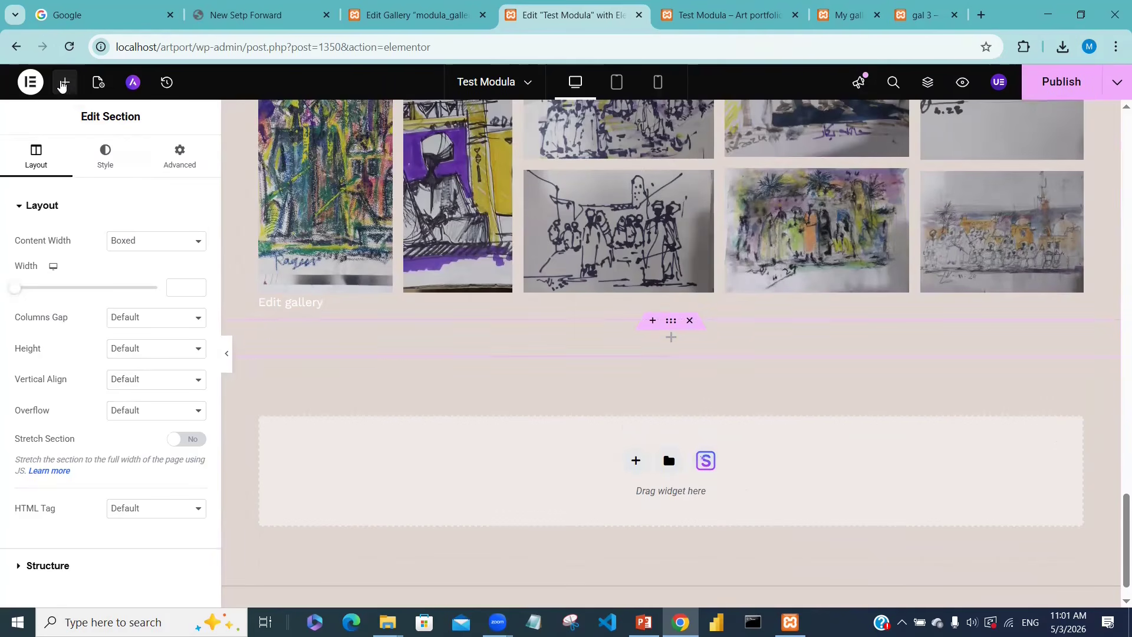
- Insert a Modula widget into the new section and assign modula_gallery 3 to it
{"action": "left_click", "coordinate": [62, 86]}
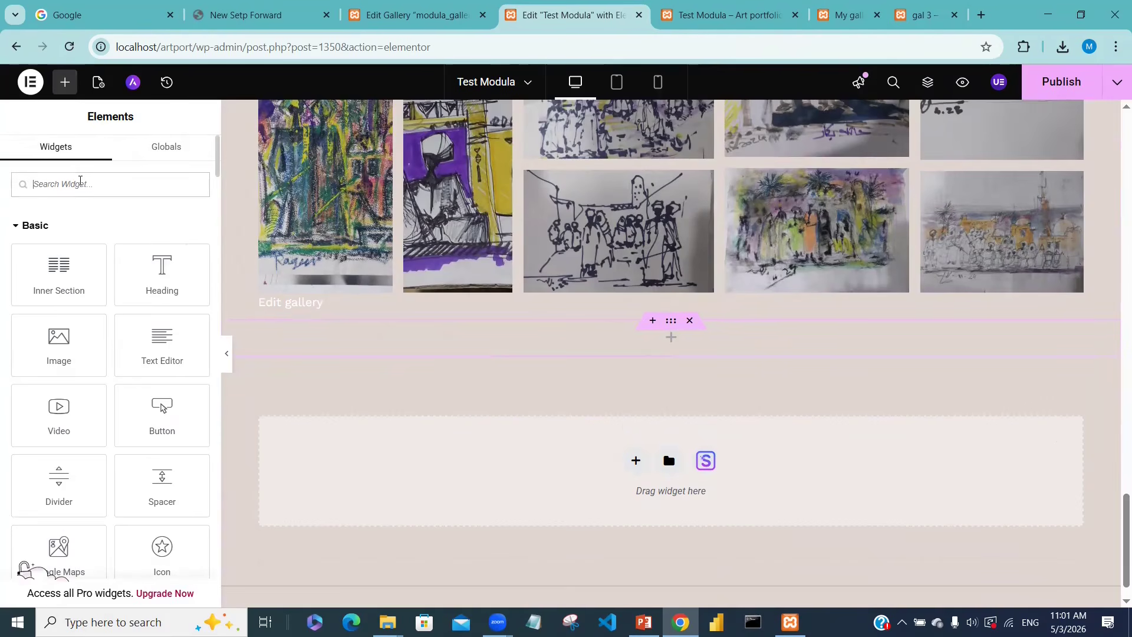
{"action": "left_click", "coordinate": [79, 183]}
{"action": "type", "text": "mod"}
{"action": "left_click", "coordinate": [81, 243]}
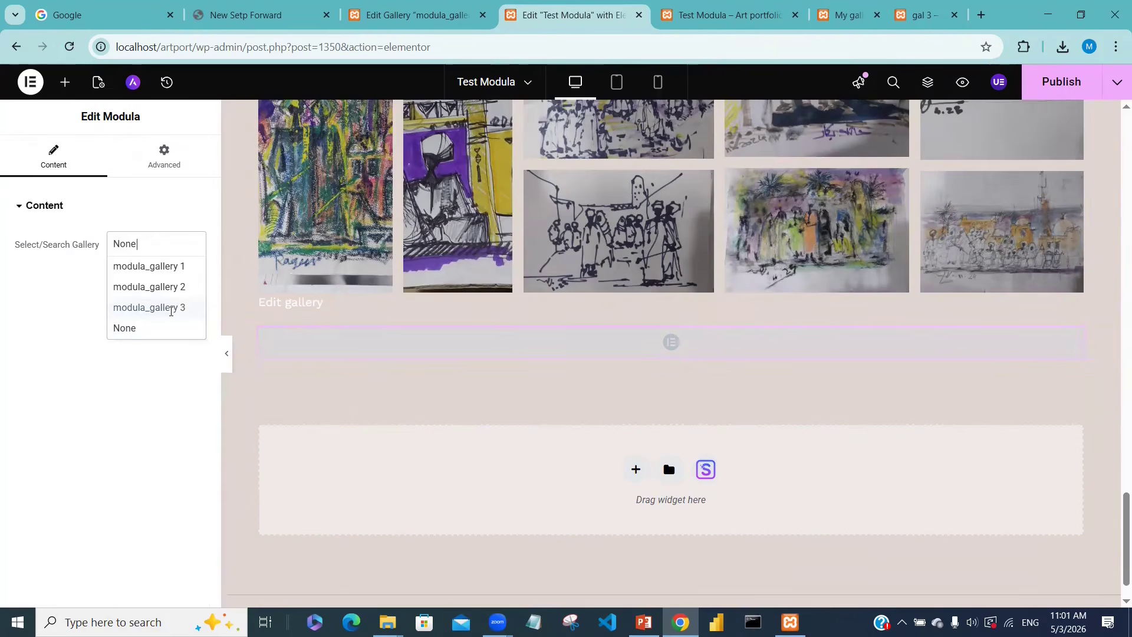
{"action": "left_click", "coordinate": [171, 306]}
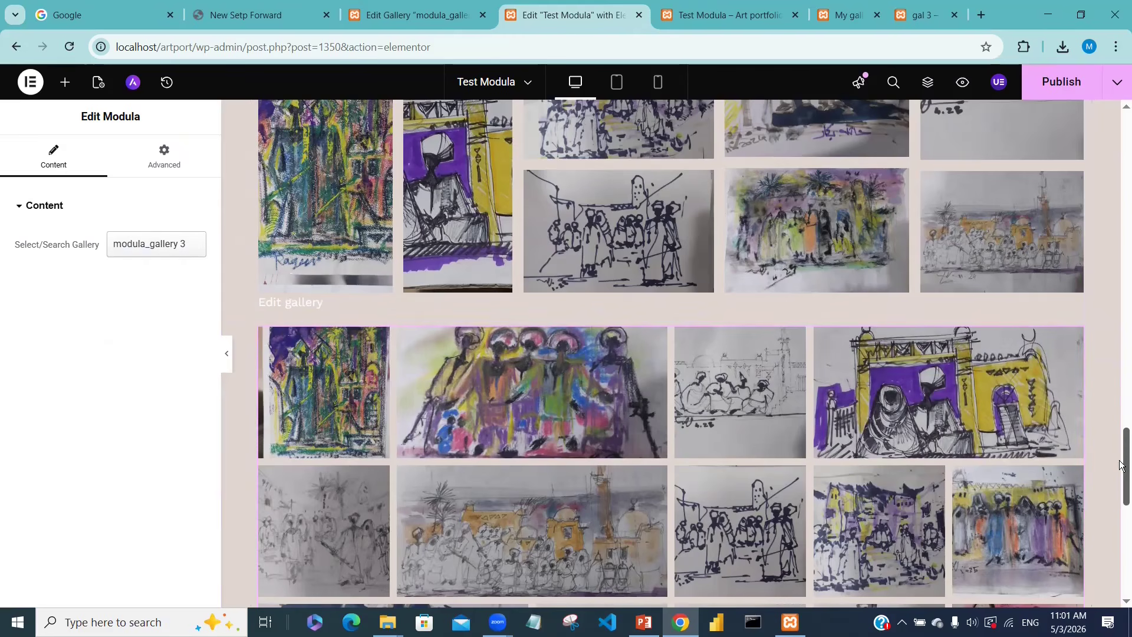
- Add a heading titled "Custom" above the modula_gallery 3 gallery and publish the page
{"action": "left_click_drag", "start_coordinate": [1121, 462], "coordinate": [1119, 506]}
{"action": "scroll", "coordinate": [1120, 492], "scroll_direction": "down", "scroll_amount": 1}
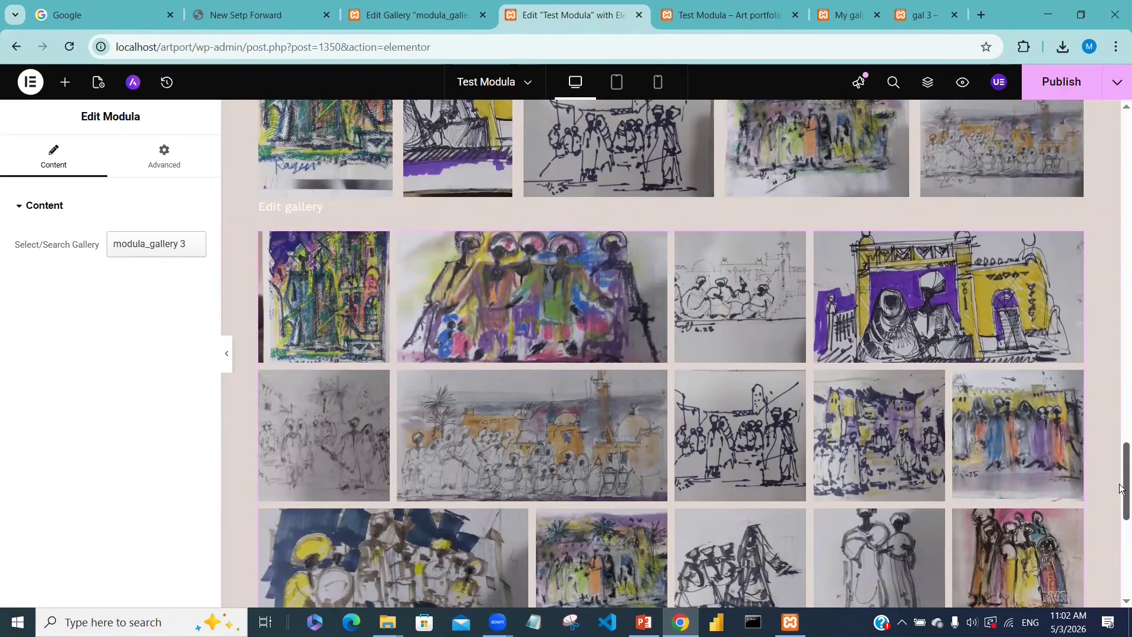
{"action": "mouse_move", "coordinate": [1121, 488]}
{"action": "left_mouse_down"}
{"action": "mouse_move", "coordinate": [1120, 534]}
{"action": "mouse_move", "coordinate": [1120, 466]}
{"action": "left_mouse_up"}
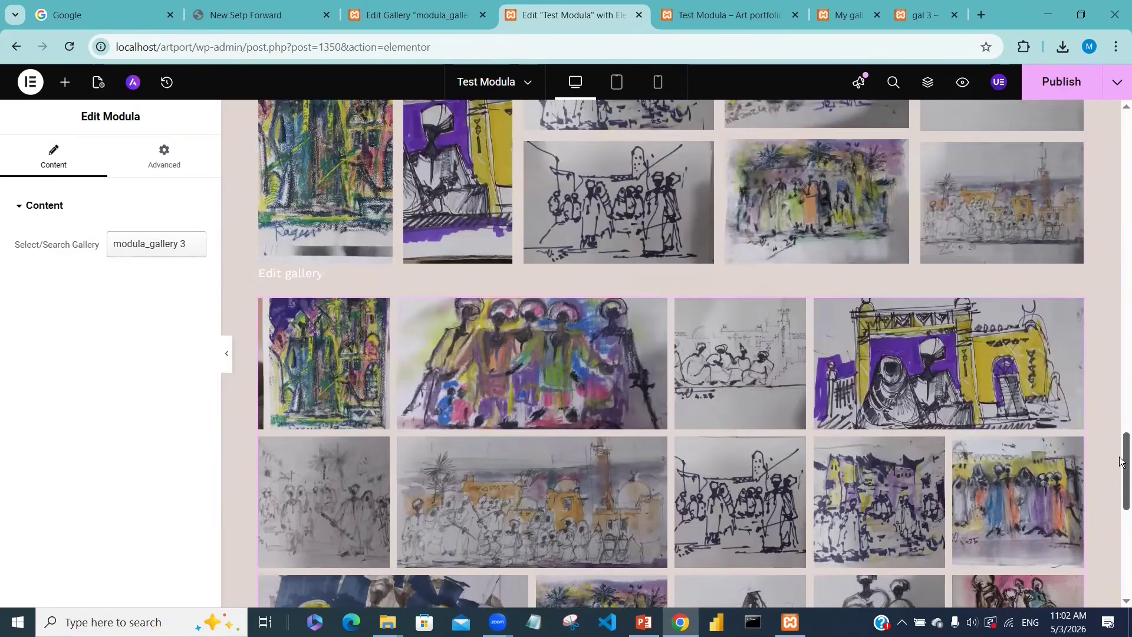
{"action": "scroll", "coordinate": [1048, 464], "scroll_direction": "up", "scroll_amount": 2}
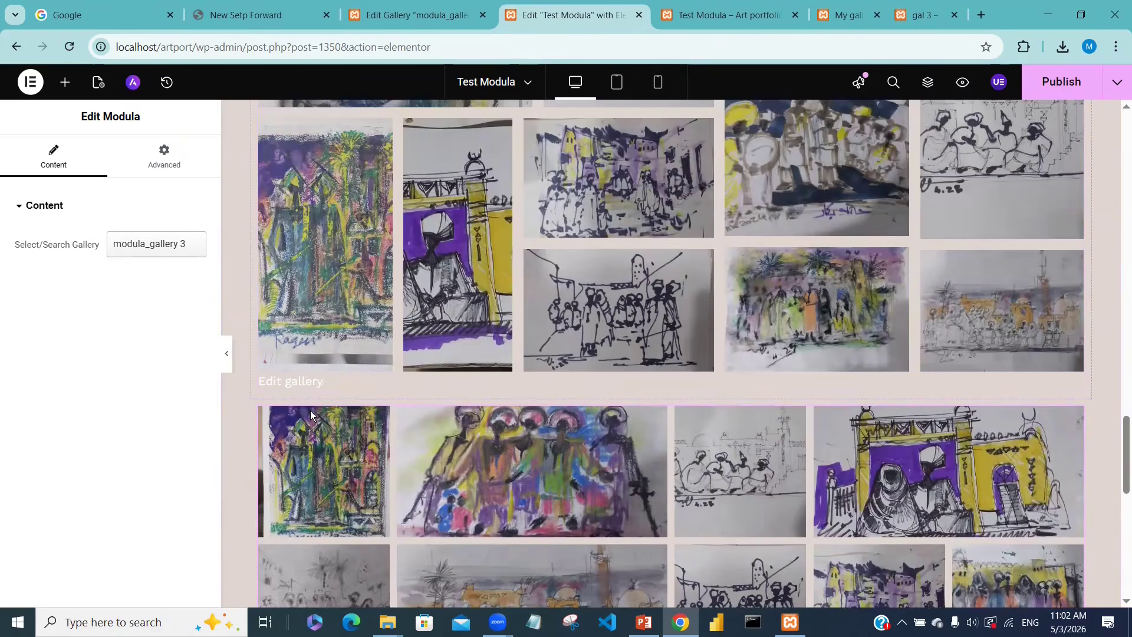
{"action": "left_click", "coordinate": [261, 416]}
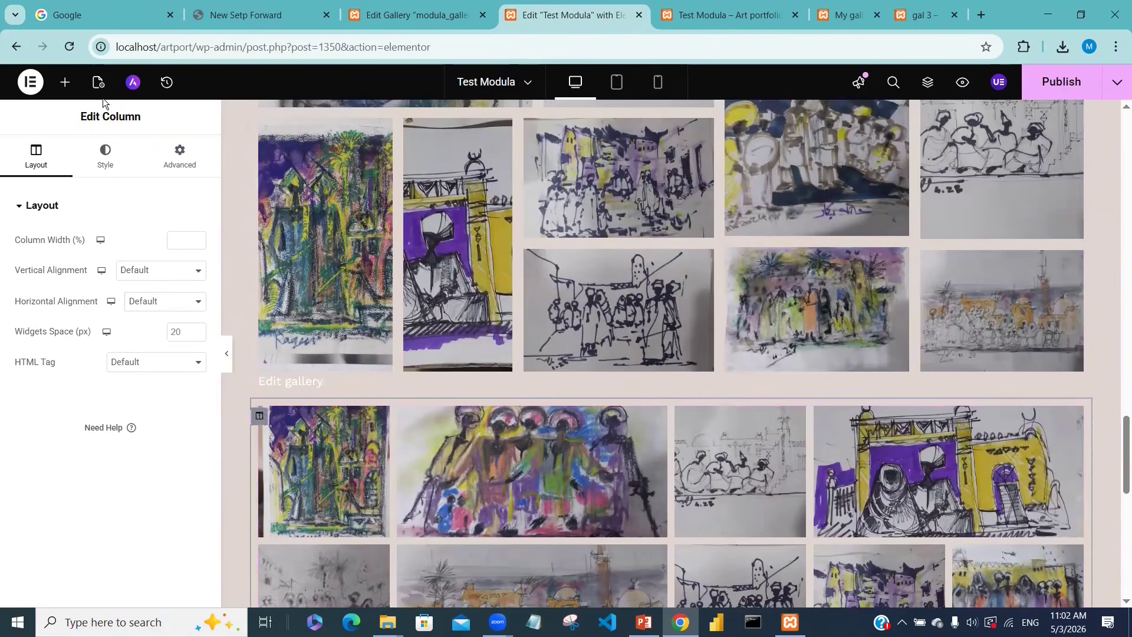
{"action": "left_click", "coordinate": [65, 82]}
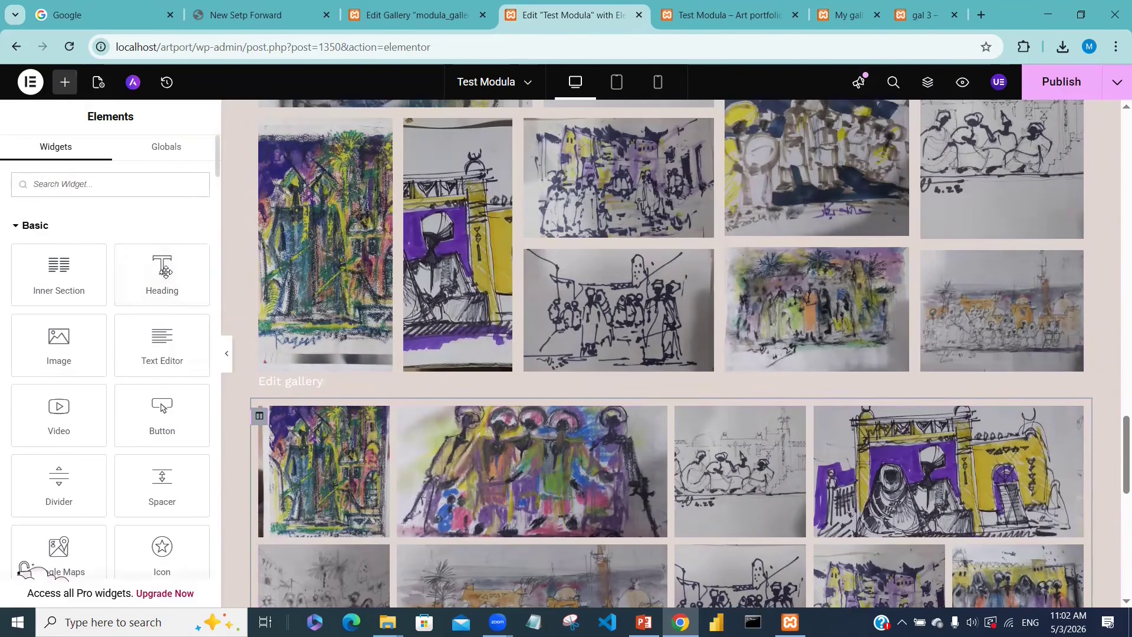
{"action": "left_click_drag", "start_coordinate": [165, 274], "coordinate": [435, 392]}
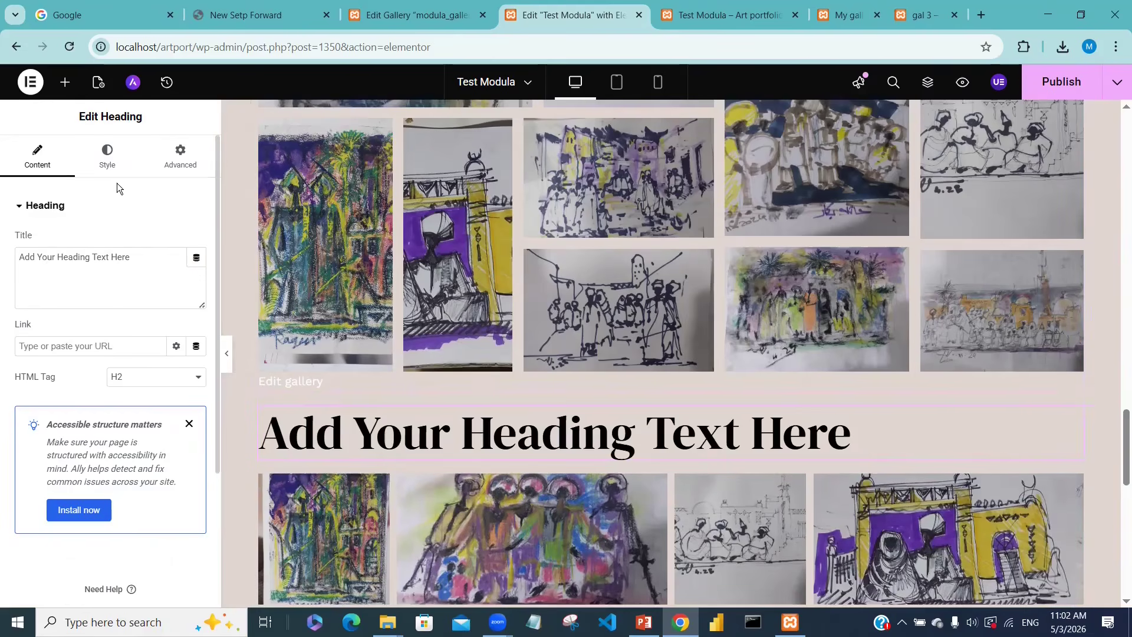
{"action": "left_click_drag", "start_coordinate": [136, 257], "coordinate": [7, 254]}
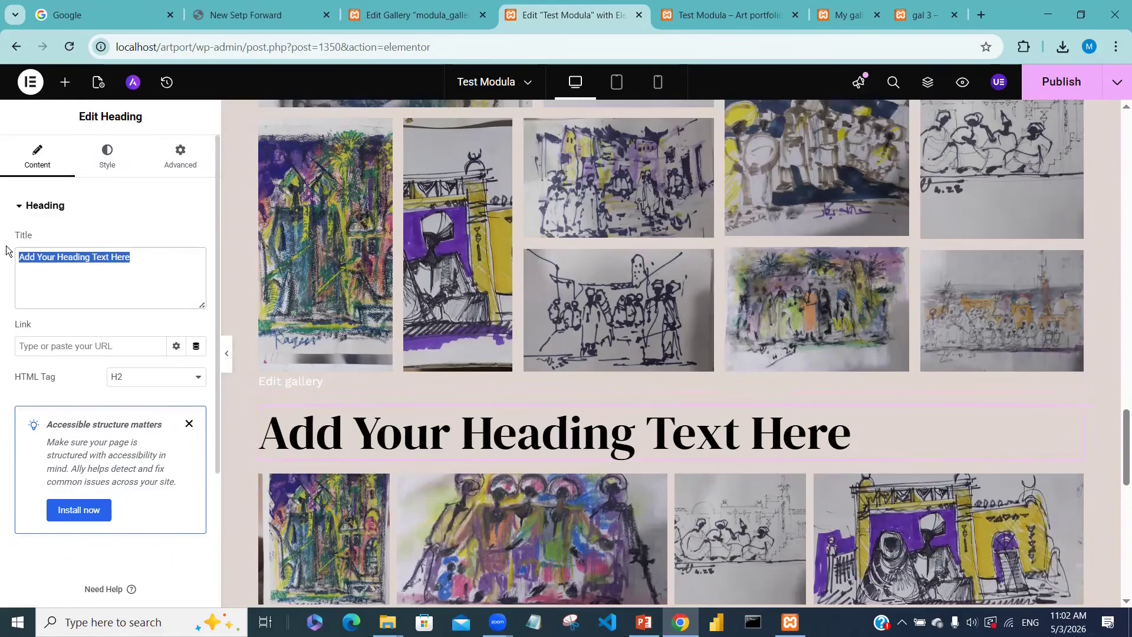
{"action": "left_click", "coordinate": [1062, 87]}
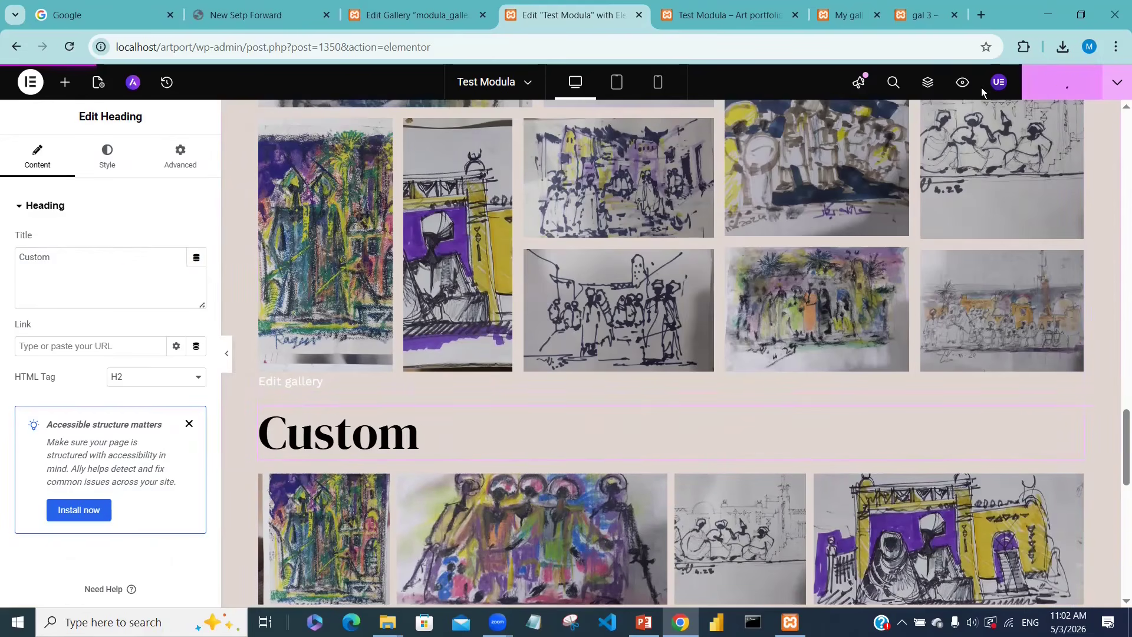
- Preview the page and examine the gallery layouts down to the one under the "Custom" heading
{"action": "left_click", "coordinate": [961, 86]}
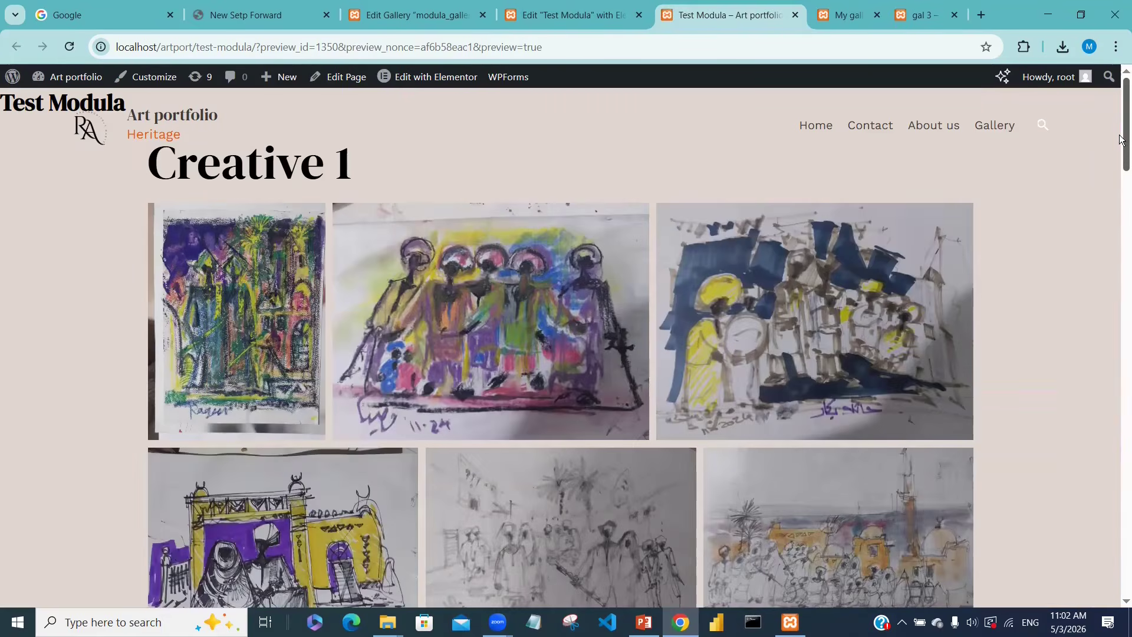
{"action": "left_click", "coordinate": [1122, 271]}
{"action": "left_click", "coordinate": [1122, 380]}
{"action": "left_click", "coordinate": [1122, 405]}
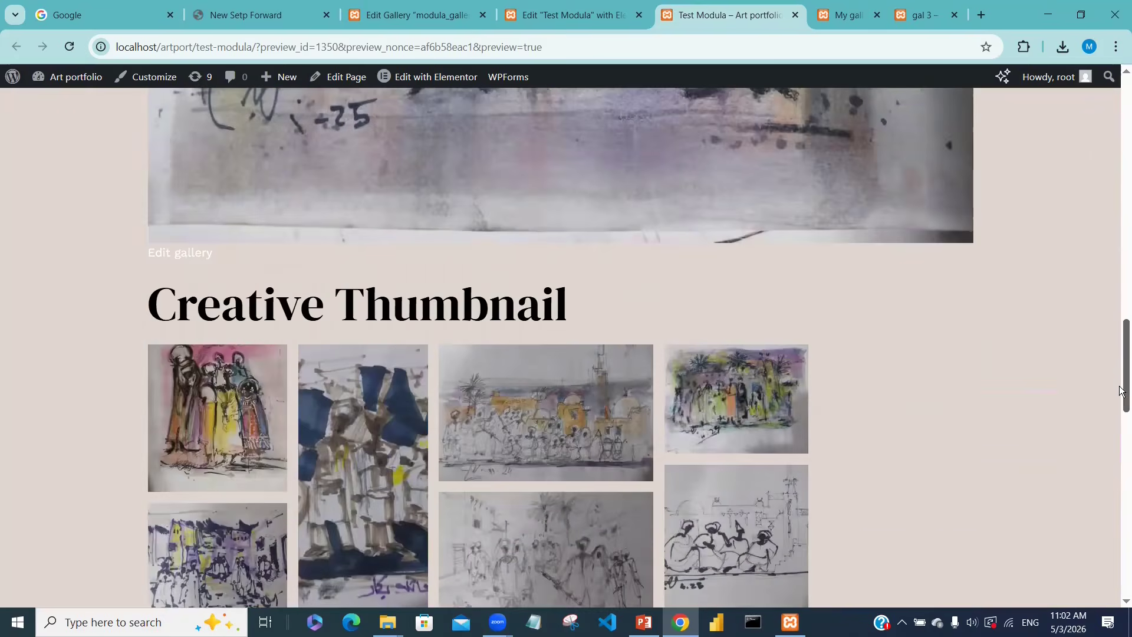
{"action": "scroll", "coordinate": [1121, 410], "scroll_direction": "down", "scroll_amount": 5}
{"action": "scroll", "coordinate": [1121, 400], "scroll_direction": "up", "scroll_amount": 3}
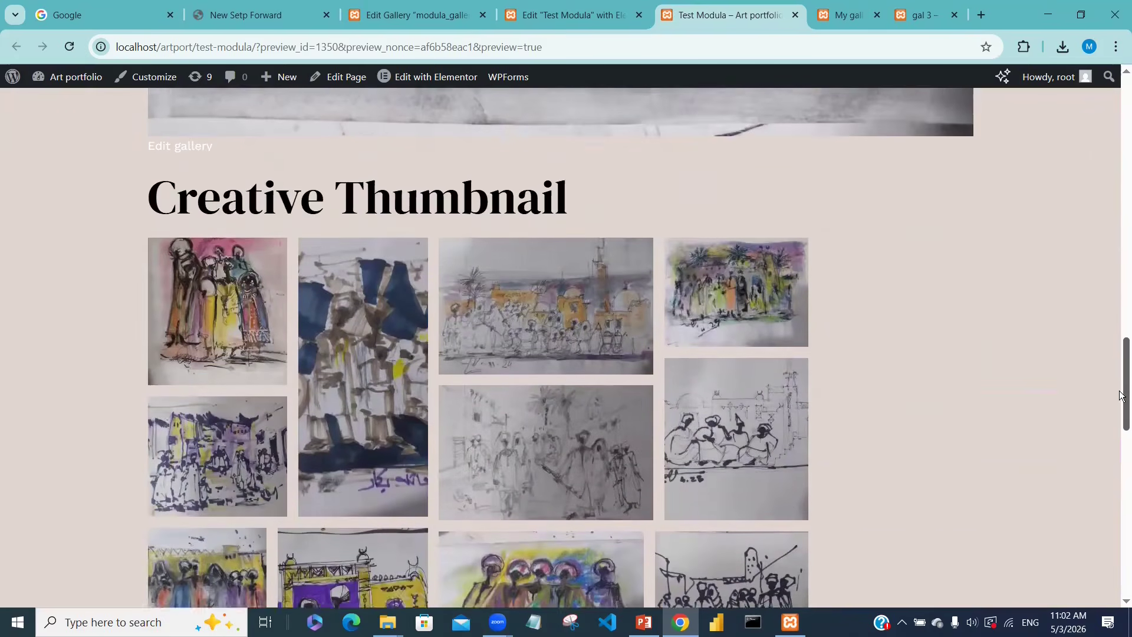
{"action": "left_click_drag", "start_coordinate": [1121, 395], "coordinate": [1121, 529]}
{"action": "scroll", "coordinate": [1121, 521], "scroll_direction": "up", "scroll_amount": 2}
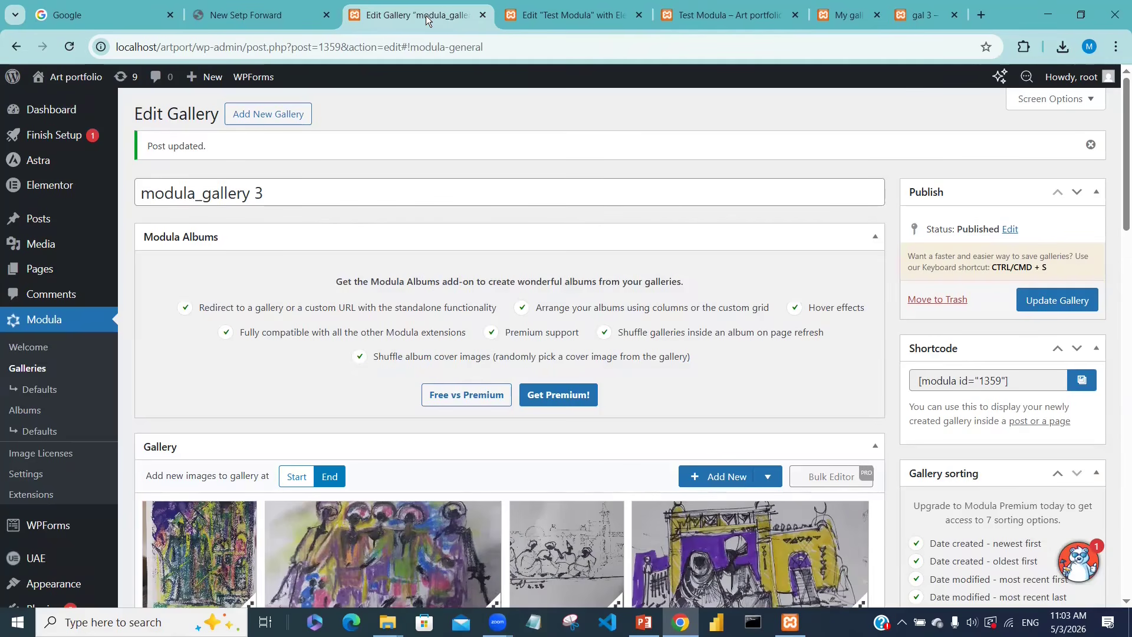
- Duplicate modula_gallery 3 in the Modula galleries list and open the copy for editing
{"action": "left_click_drag", "start_coordinate": [1124, 208], "coordinate": [1117, 210]}
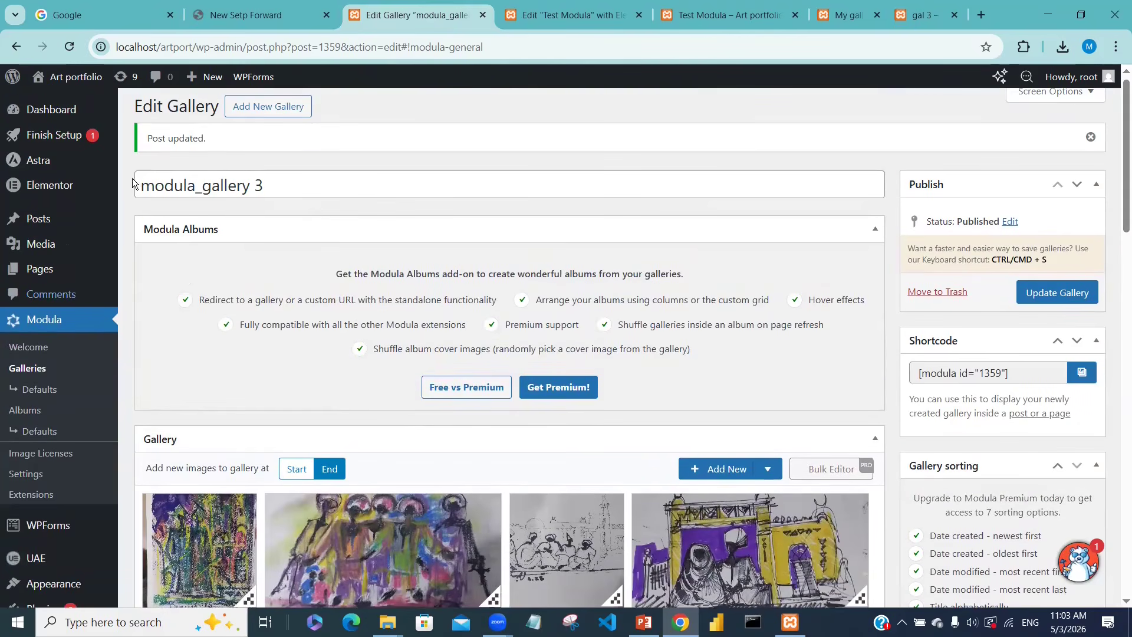
{"action": "left_click", "coordinate": [180, 184]}
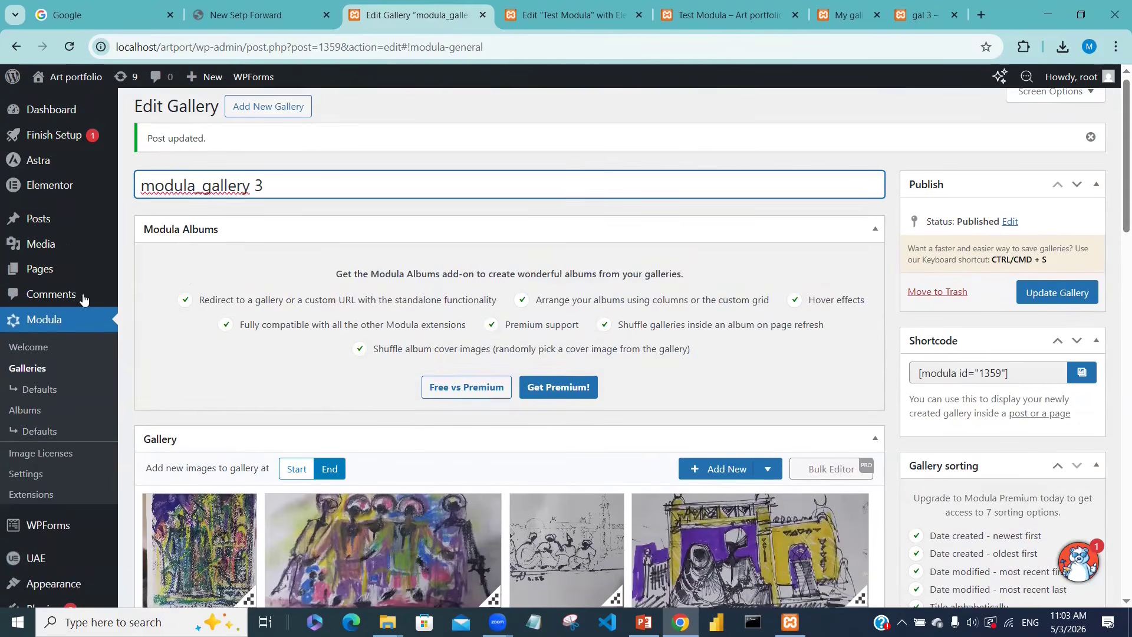
{"action": "left_click", "coordinate": [28, 368]}
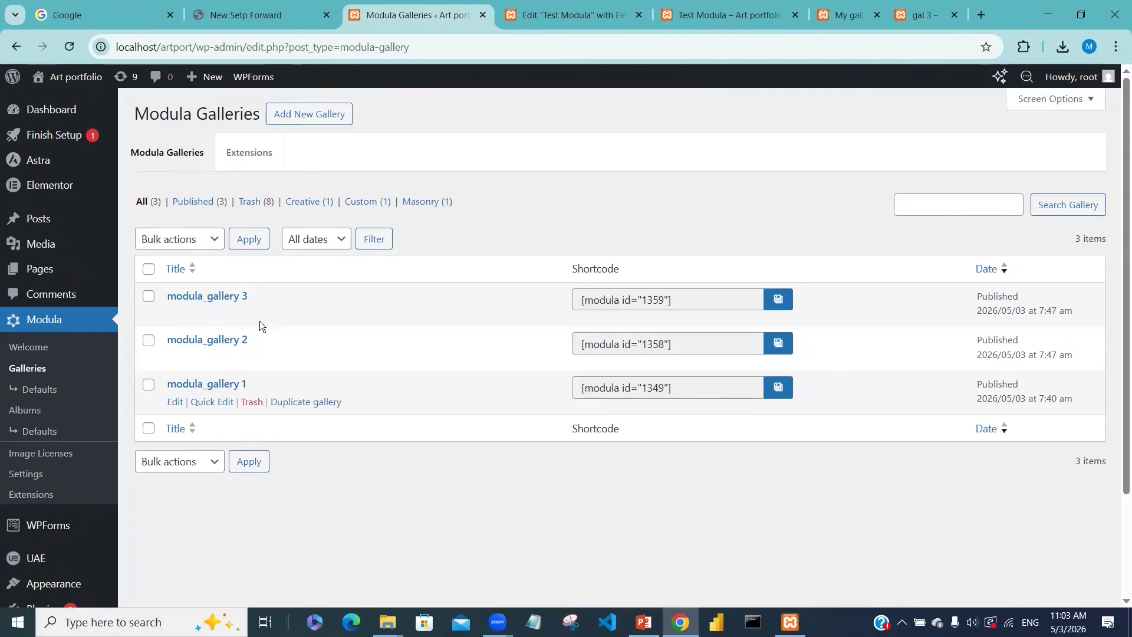
{"action": "left_click", "coordinate": [321, 319]}
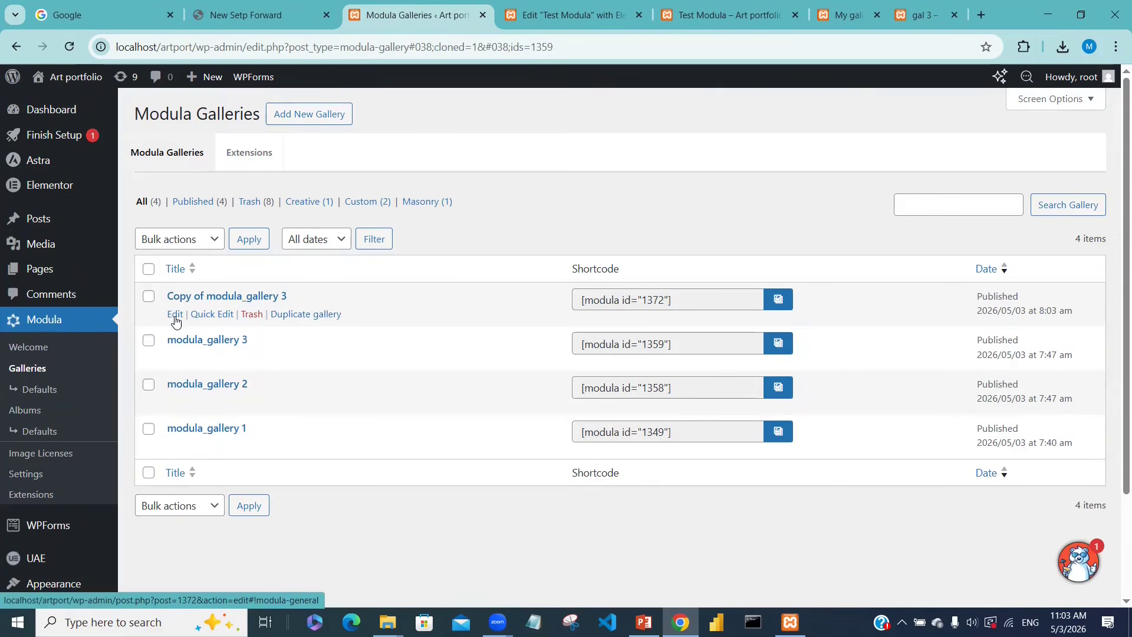
{"action": "left_click", "coordinate": [175, 317]}
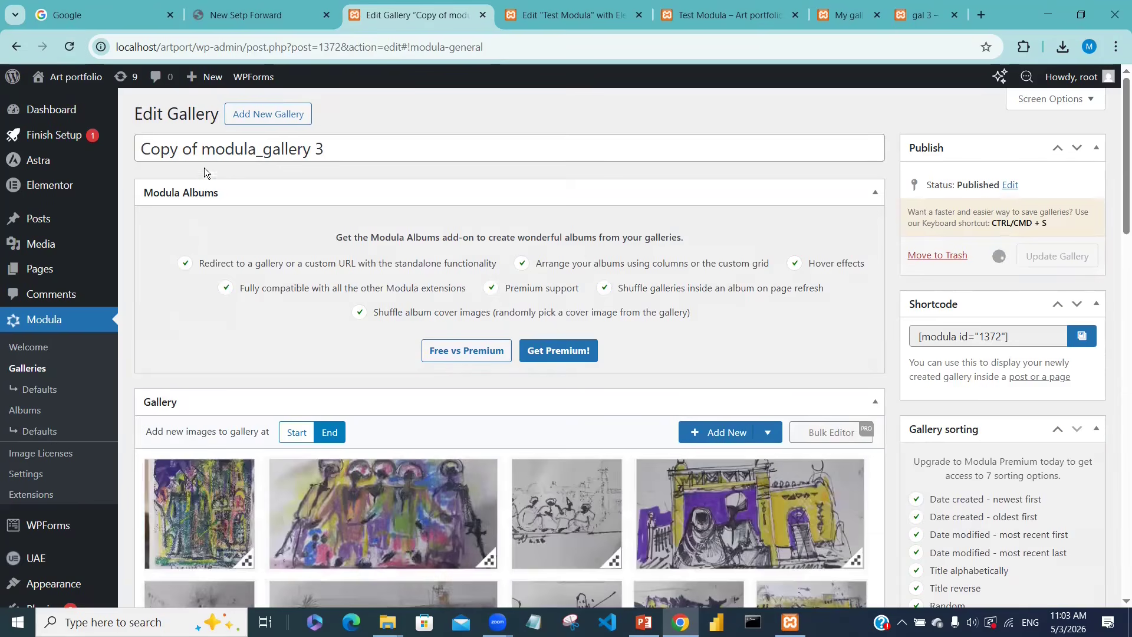
- Rename the duplicated gallery to modula_gallery 4
{"action": "left_click_drag", "start_coordinate": [202, 148], "coordinate": [111, 147]}
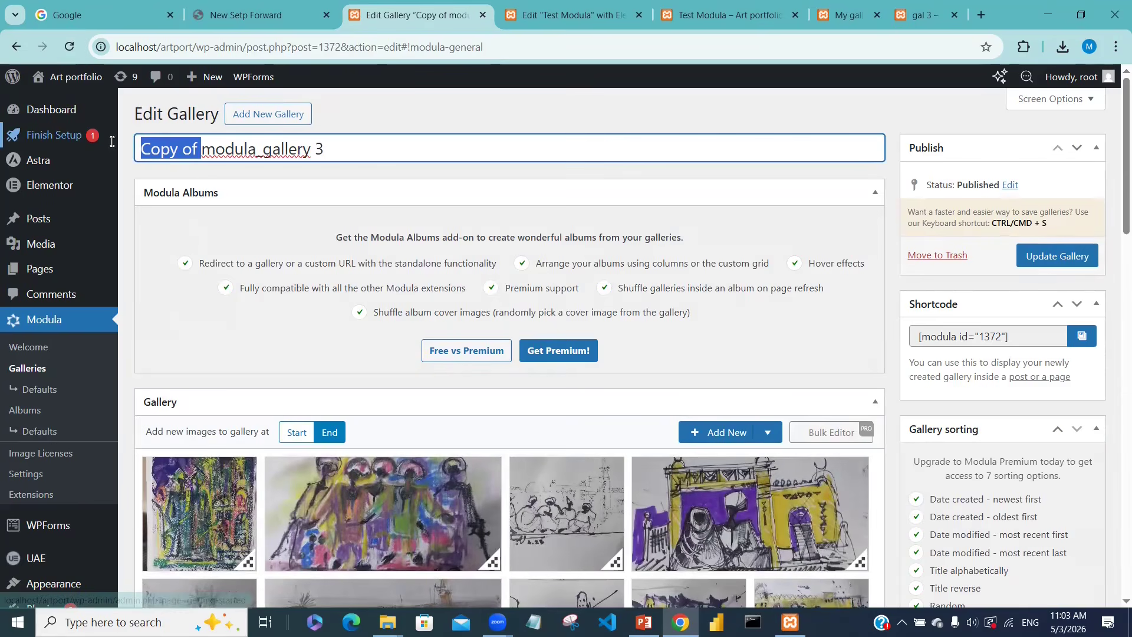
{"action": "key", "text": "BackSpace"}
{"action": "key", "text": "End"}
{"action": "key", "text": "BackSpace"}
{"action": "type", "text": "4"}
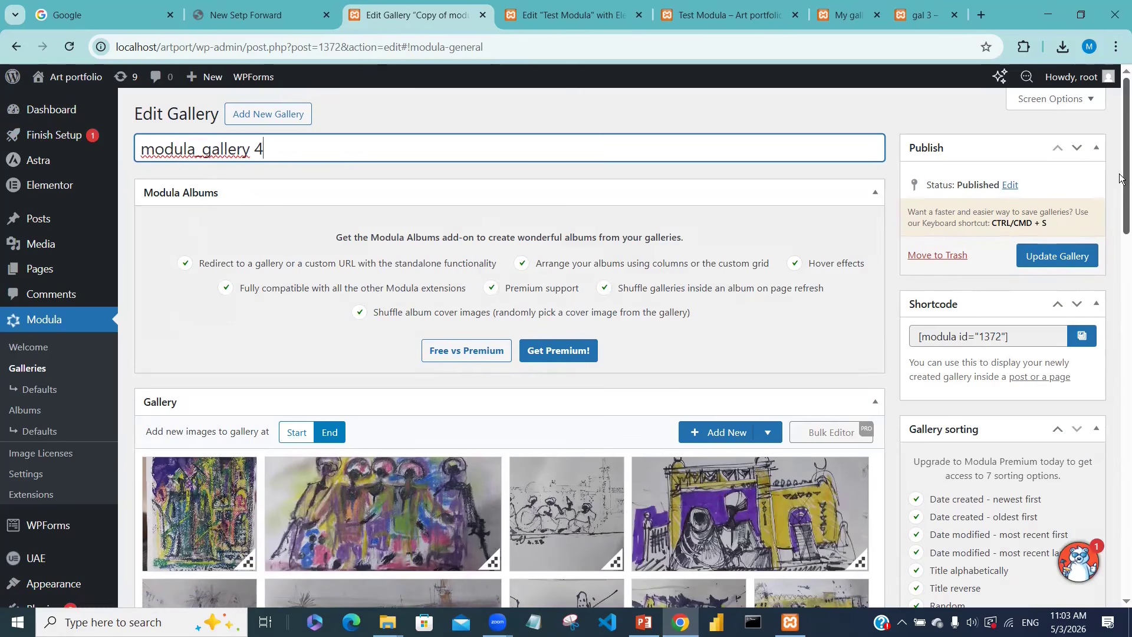
- Set the gallery type of modula_gallery 4 to Masonry and update the gallery
{"action": "scroll", "coordinate": [1120, 234], "scroll_direction": "down", "scroll_amount": 7}
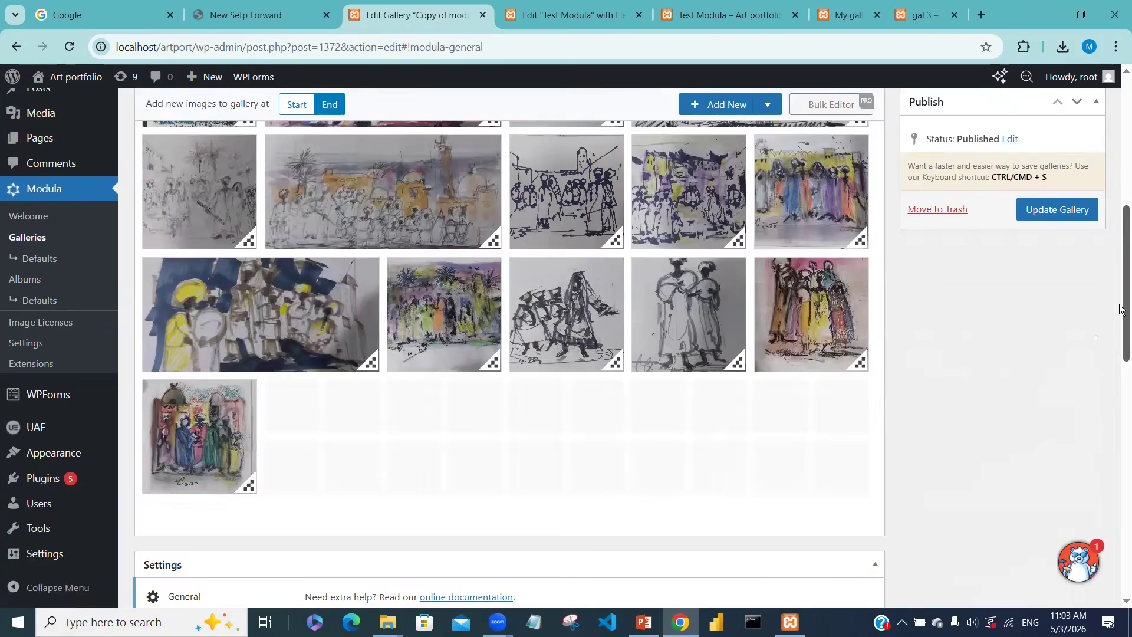
{"action": "scroll", "coordinate": [1120, 309], "scroll_direction": "down", "scroll_amount": 5}
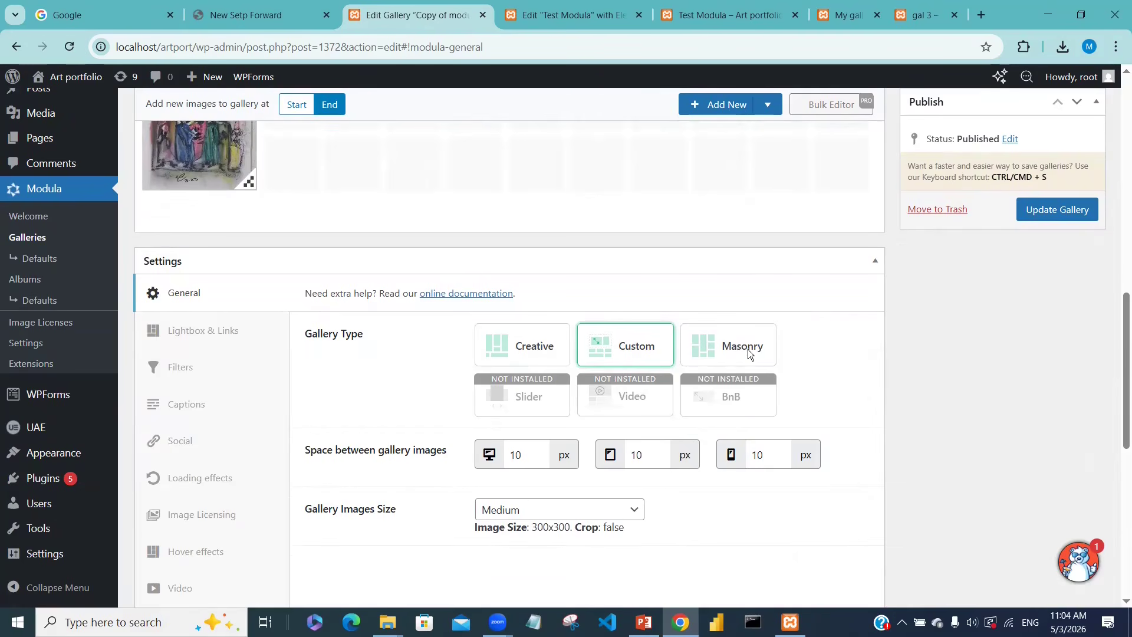
{"action": "left_click", "coordinate": [748, 349]}
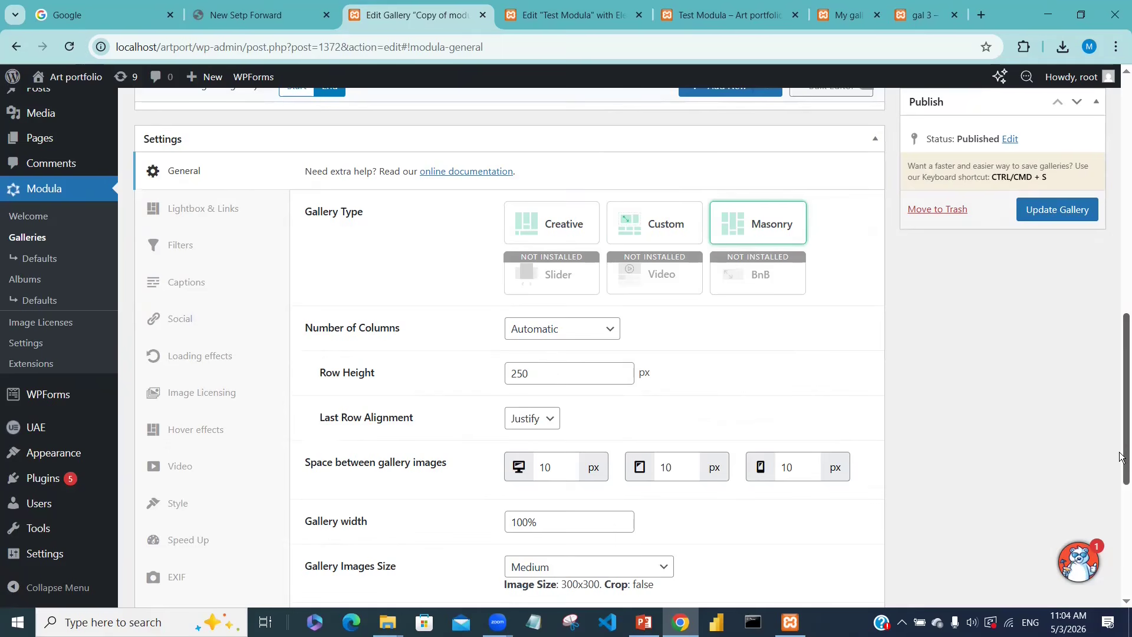
{"action": "key", "text": "ctrl+s"}
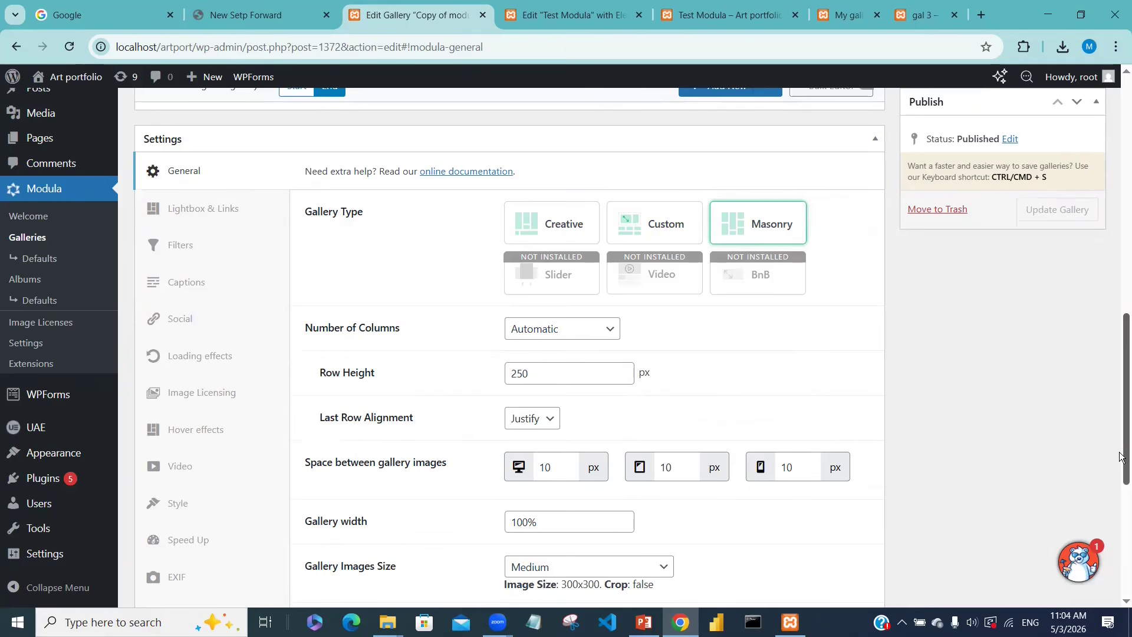
{"action": "scroll", "coordinate": [701, 451], "scroll_direction": "down", "scroll_amount": 4}
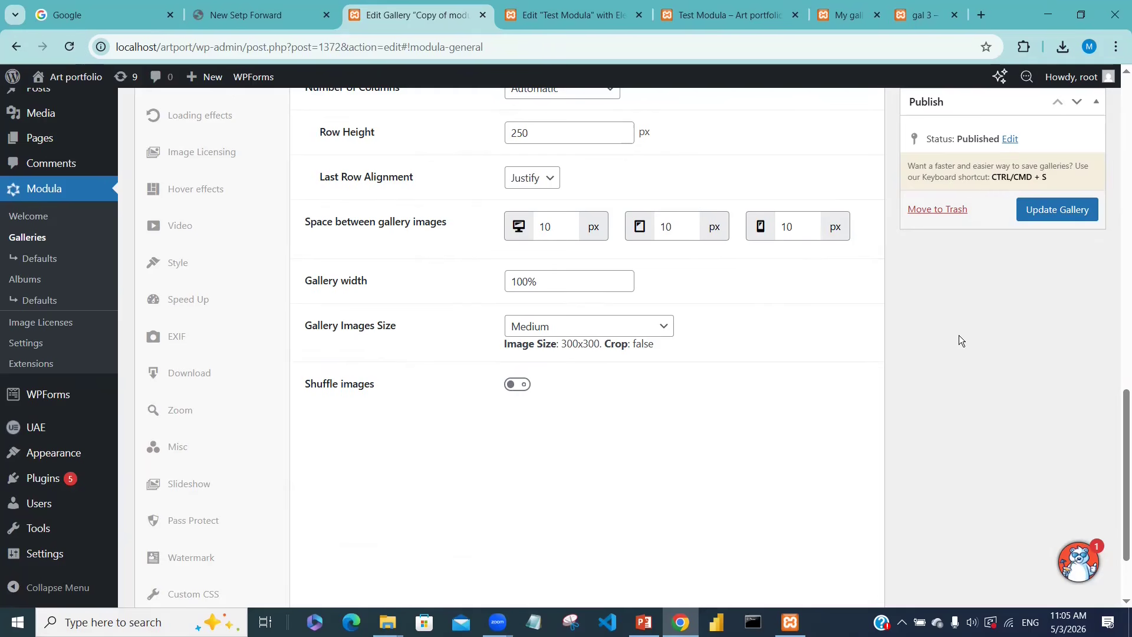
{"action": "left_click", "coordinate": [1062, 211]}
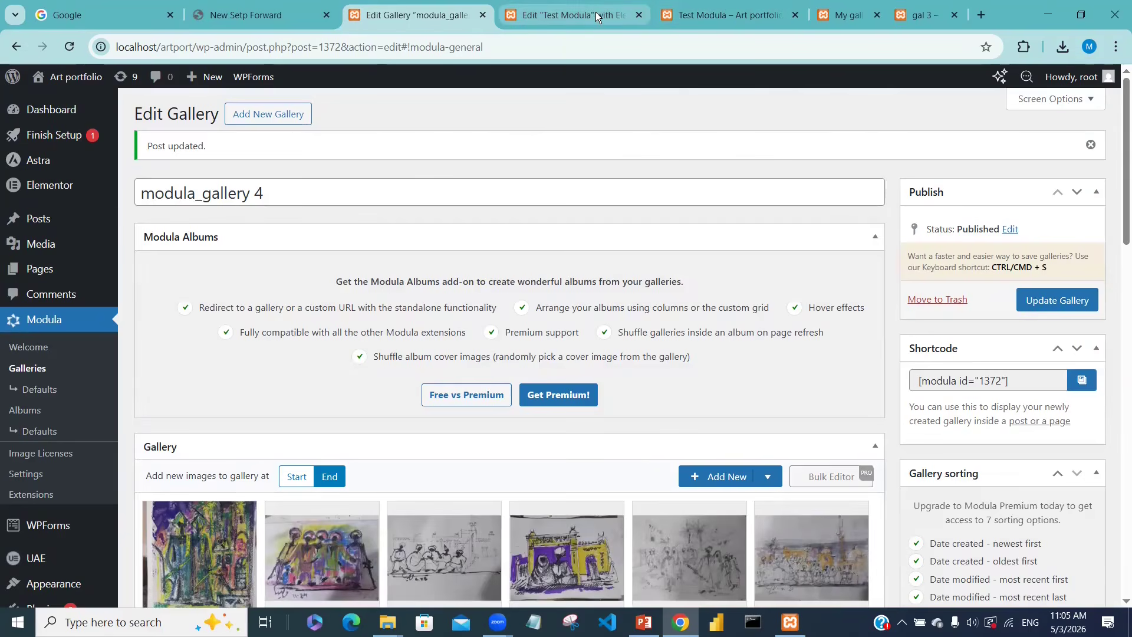
- Reload the Test Modula page in the Elementor editor and add a single-column section below the last gallery
{"action": "left_click", "coordinate": [597, 19]}
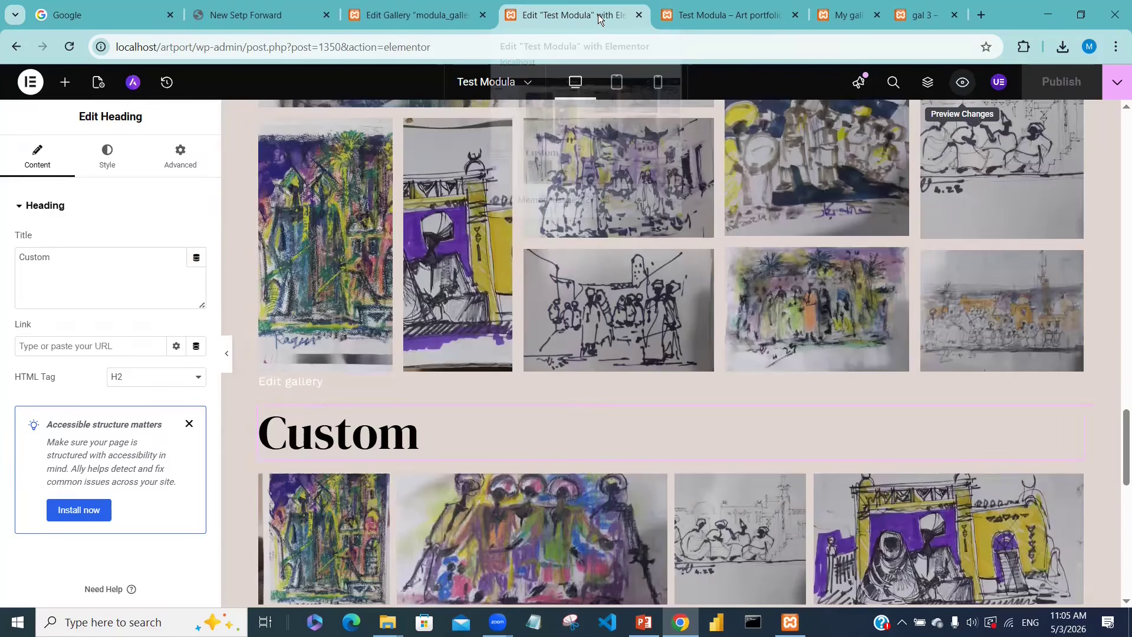
{"action": "left_click", "coordinate": [72, 50]}
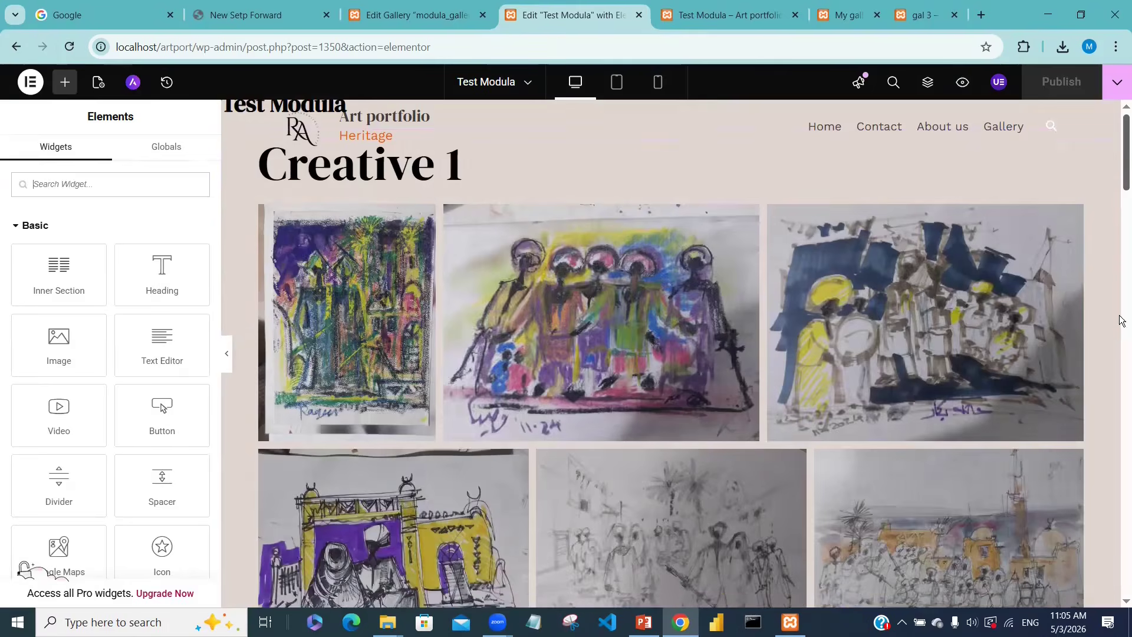
{"action": "left_click_drag", "start_coordinate": [1119, 315], "coordinate": [1105, 574]}
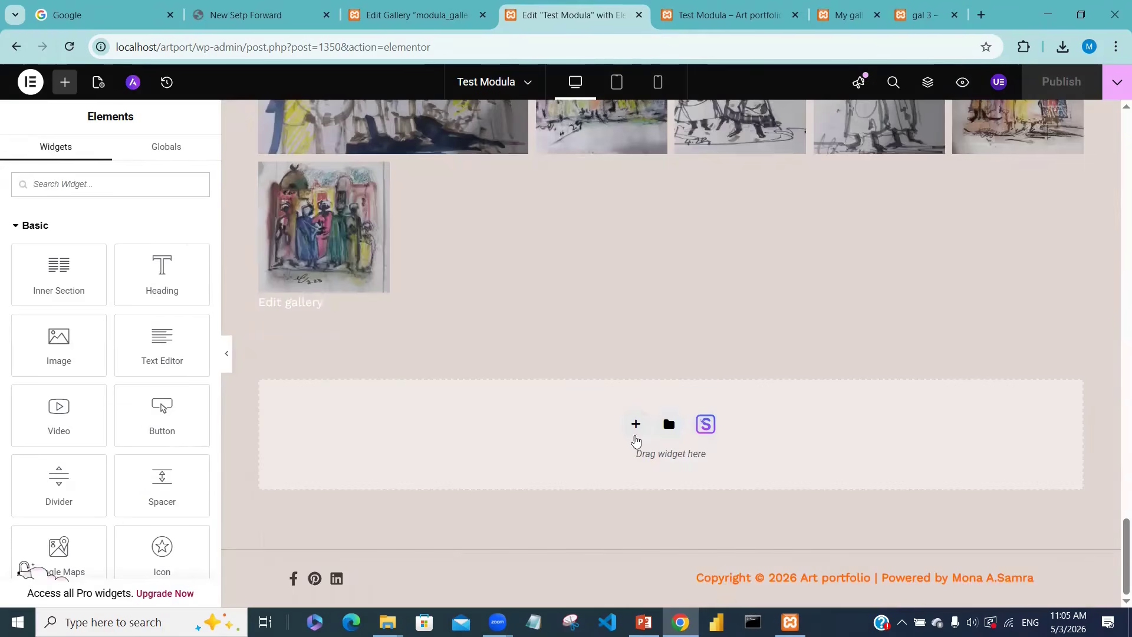
{"action": "left_click", "coordinate": [636, 424]}
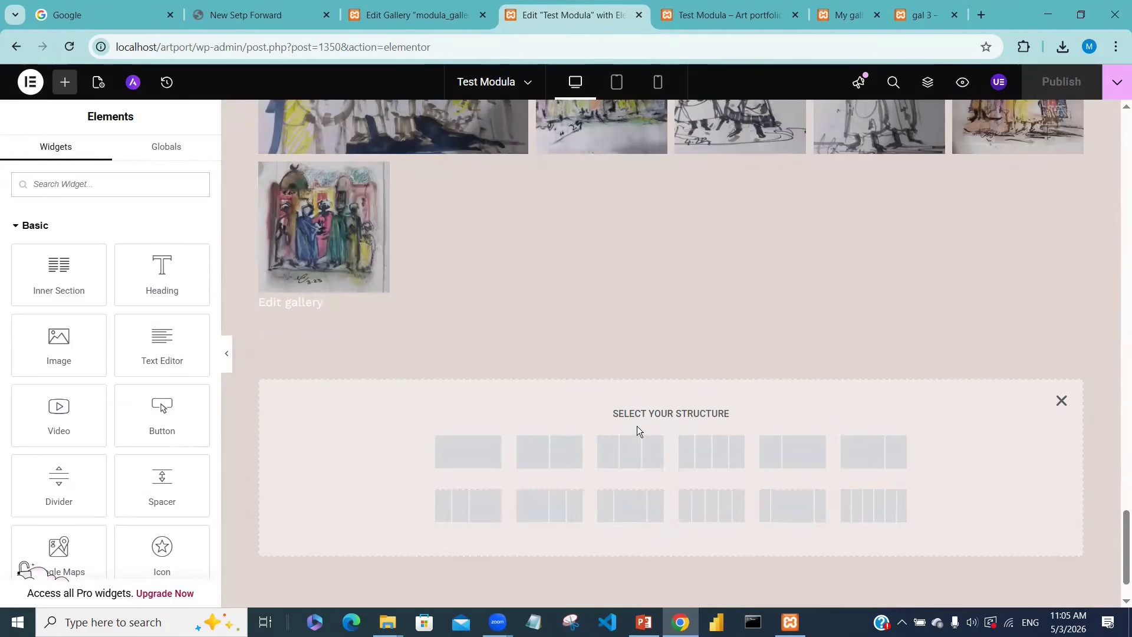
{"action": "left_click", "coordinate": [480, 458]}
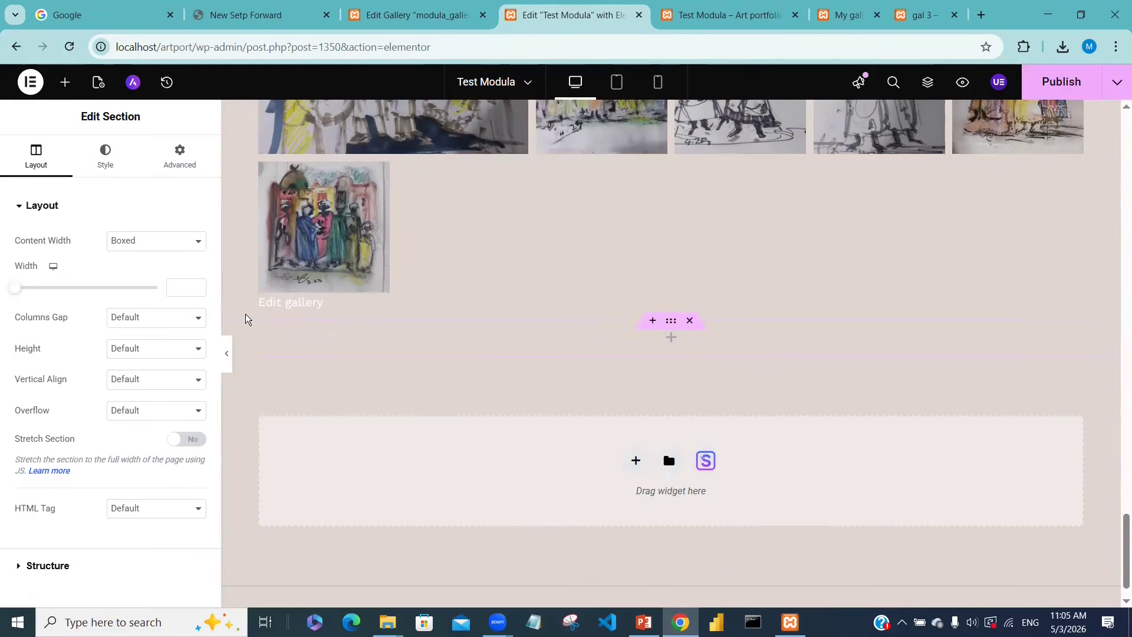
- Insert a Modula widget in the new section's column and set it to show modula_gallery 4
{"action": "left_click", "coordinate": [260, 340]}
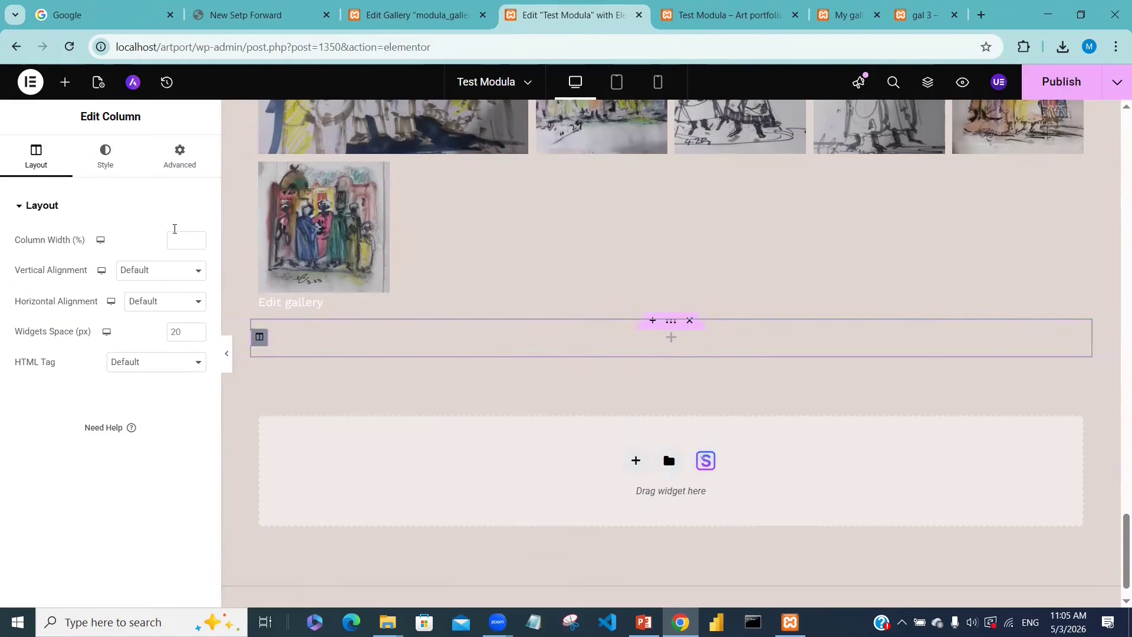
{"action": "left_click", "coordinate": [66, 84]}
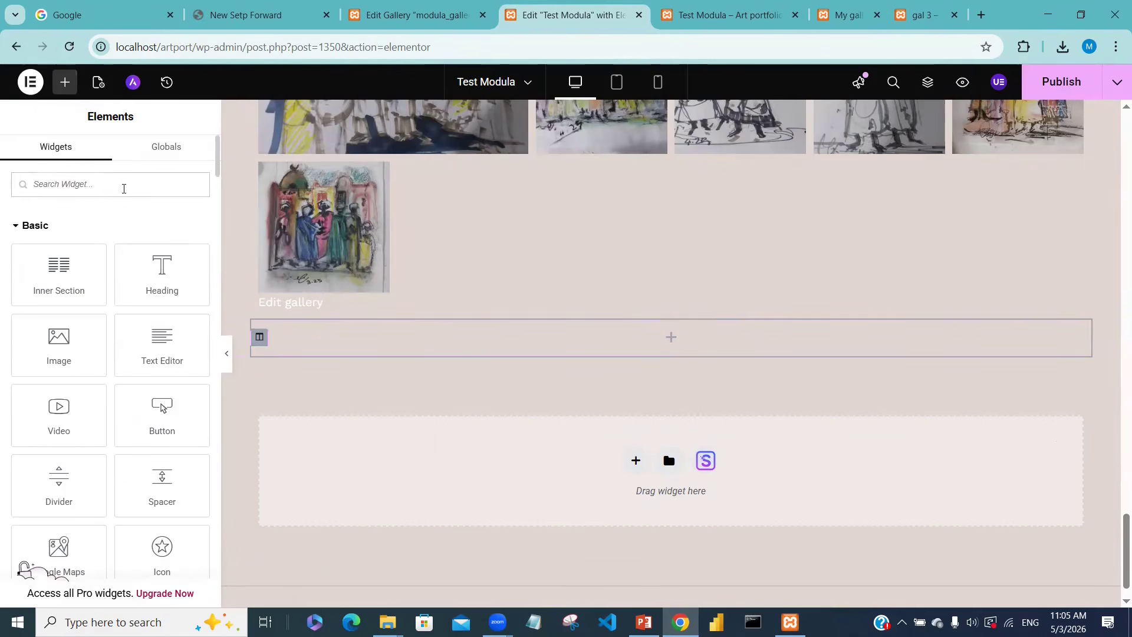
{"action": "type", "text": "mo"}
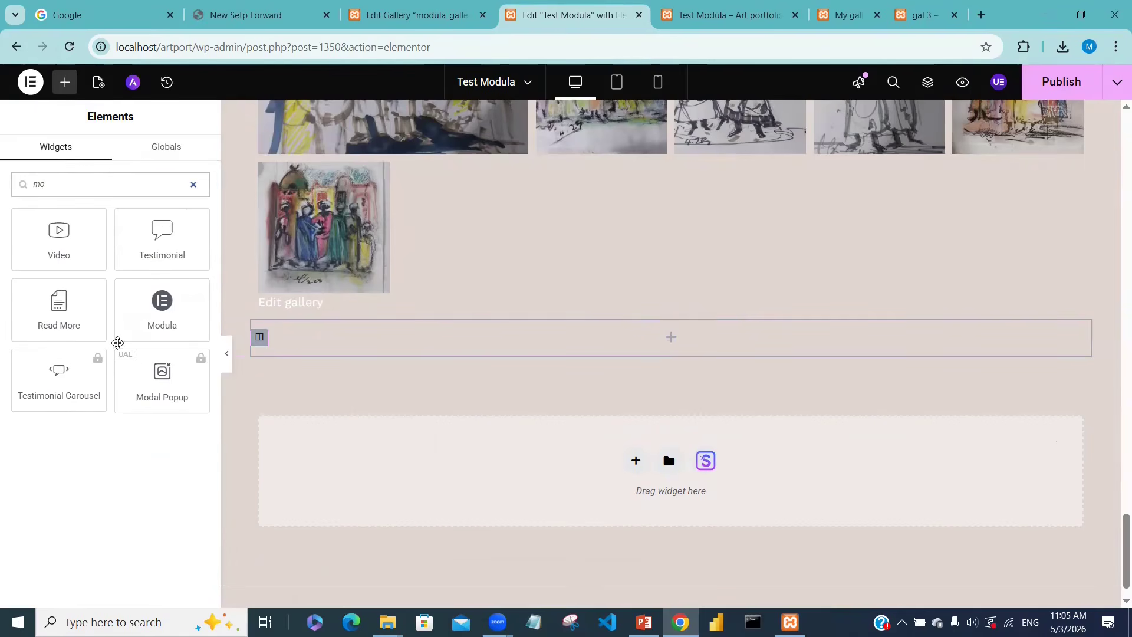
{"action": "left_click", "coordinate": [160, 304]}
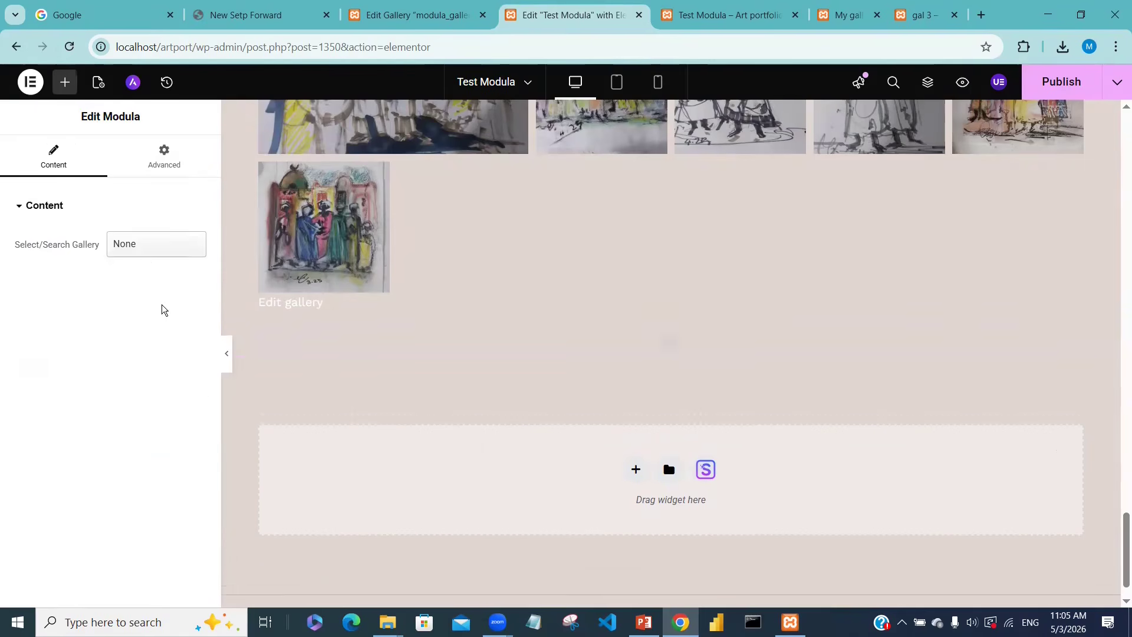
{"action": "left_click", "coordinate": [155, 246]}
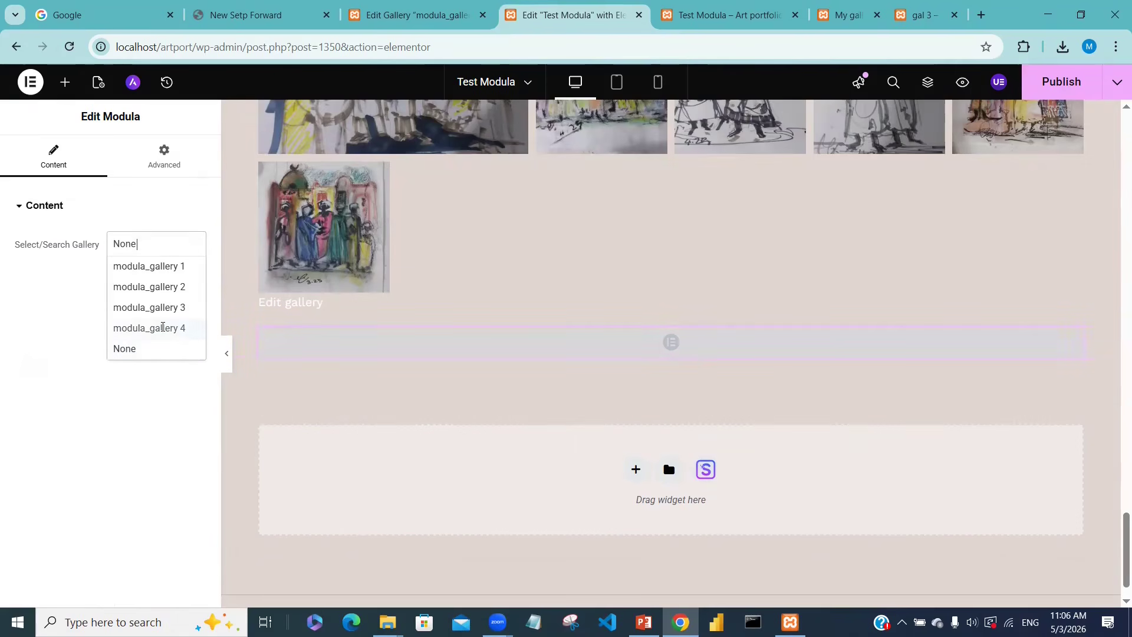
{"action": "left_click", "coordinate": [162, 327]}
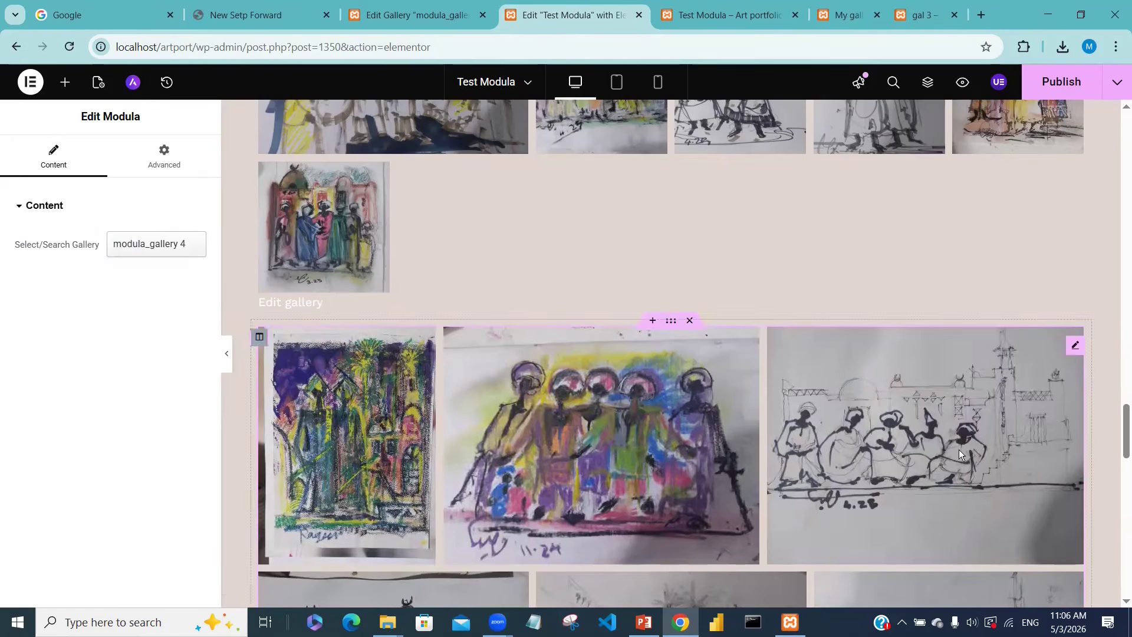
- Add a heading above the modula_gallery 4 widget with the title "Masonry gallery"
{"action": "scroll", "coordinate": [1121, 497], "scroll_direction": "down", "scroll_amount": 10}
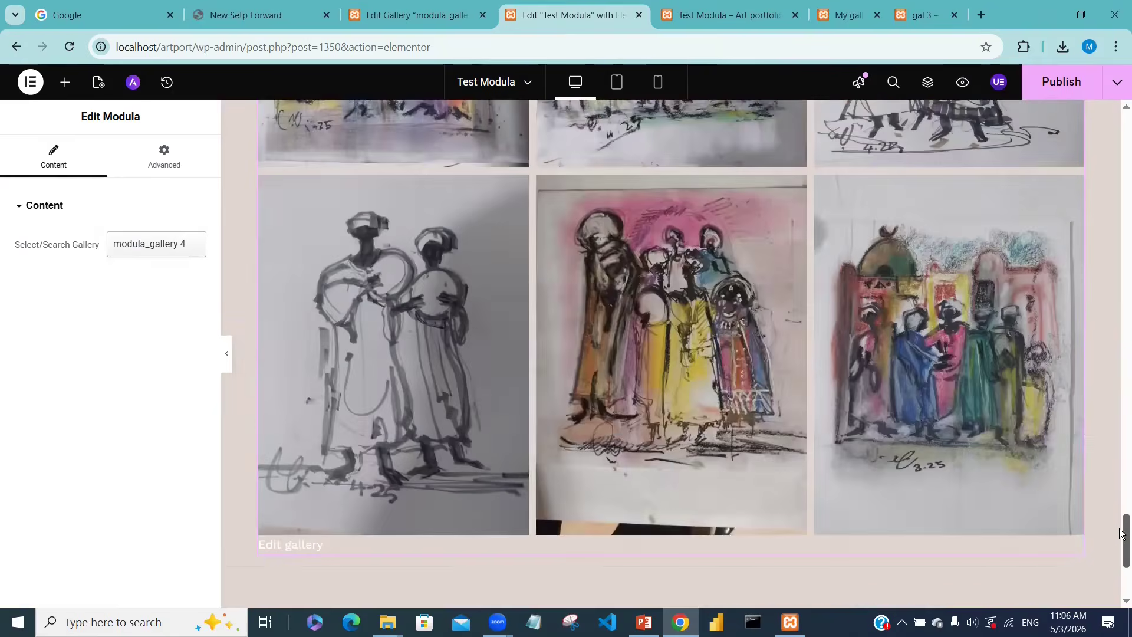
{"action": "scroll", "coordinate": [1121, 512], "scroll_direction": "up", "scroll_amount": 5}
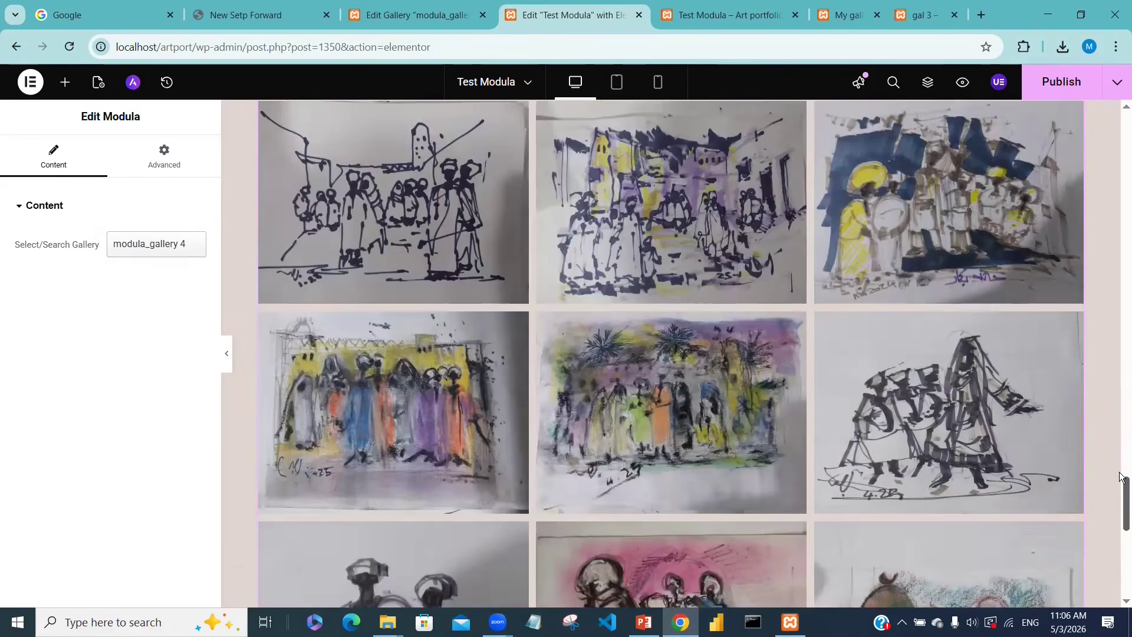
{"action": "scroll", "coordinate": [1119, 476], "scroll_direction": "up", "scroll_amount": 5}
{"action": "left_click_drag", "start_coordinate": [1119, 443], "coordinate": [1119, 457]}
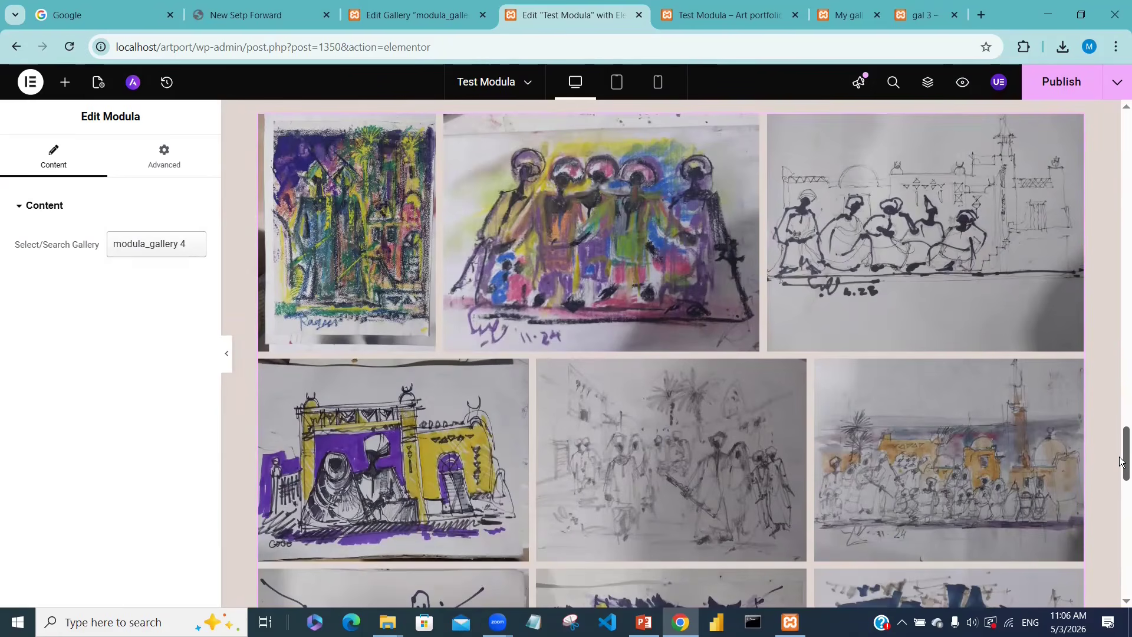
{"action": "scroll", "coordinate": [1120, 459], "scroll_direction": "up", "scroll_amount": 3}
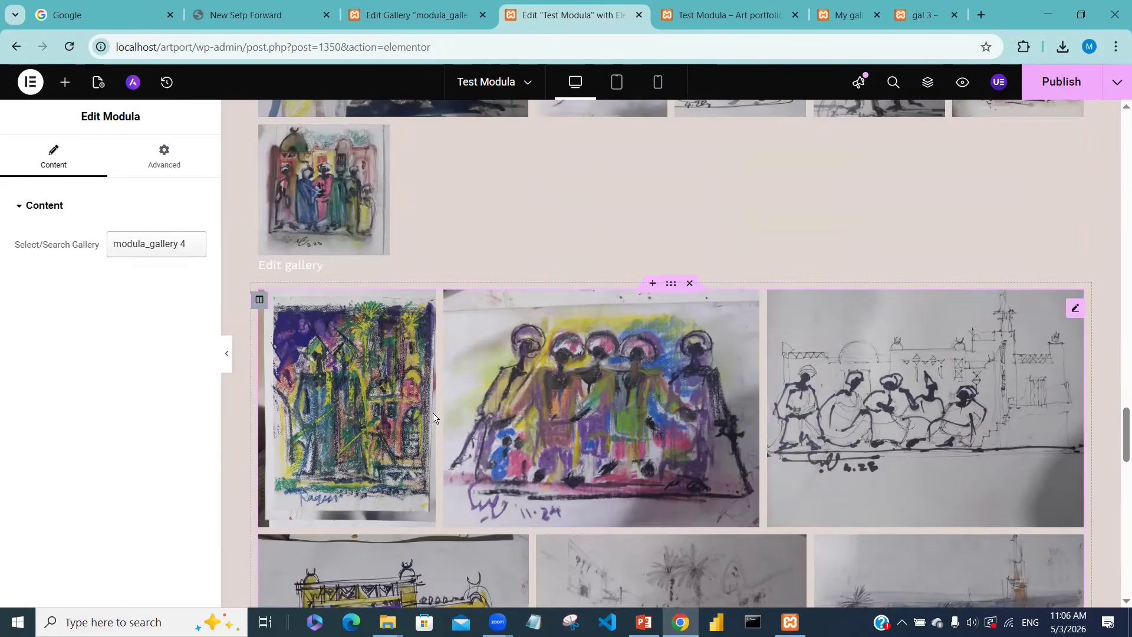
{"action": "left_click", "coordinate": [260, 301]}
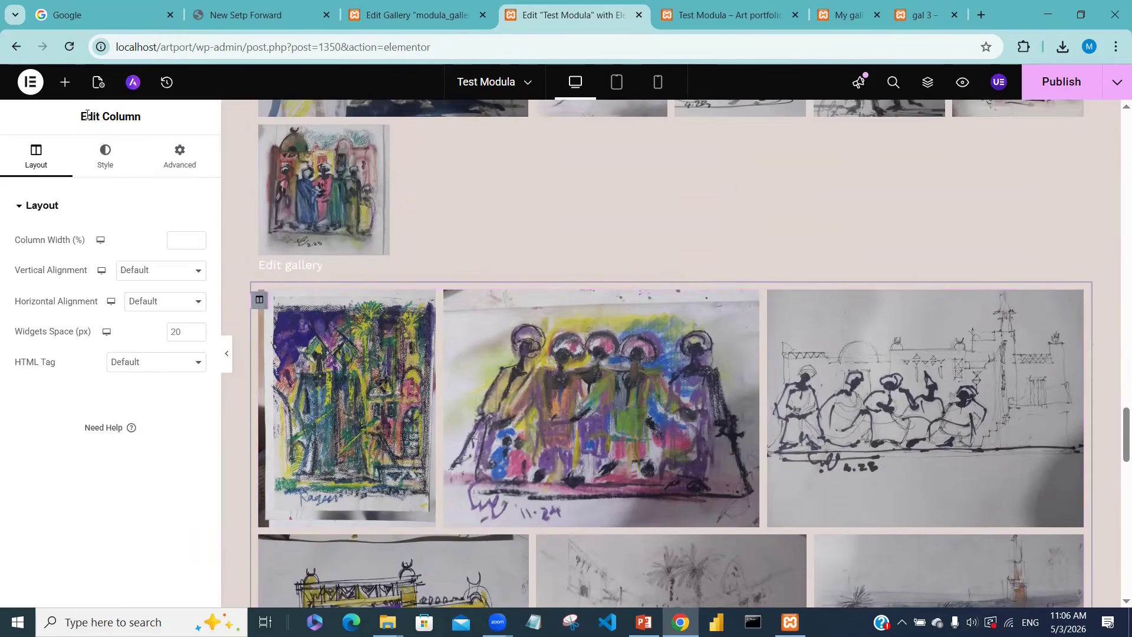
{"action": "left_click", "coordinate": [63, 83]}
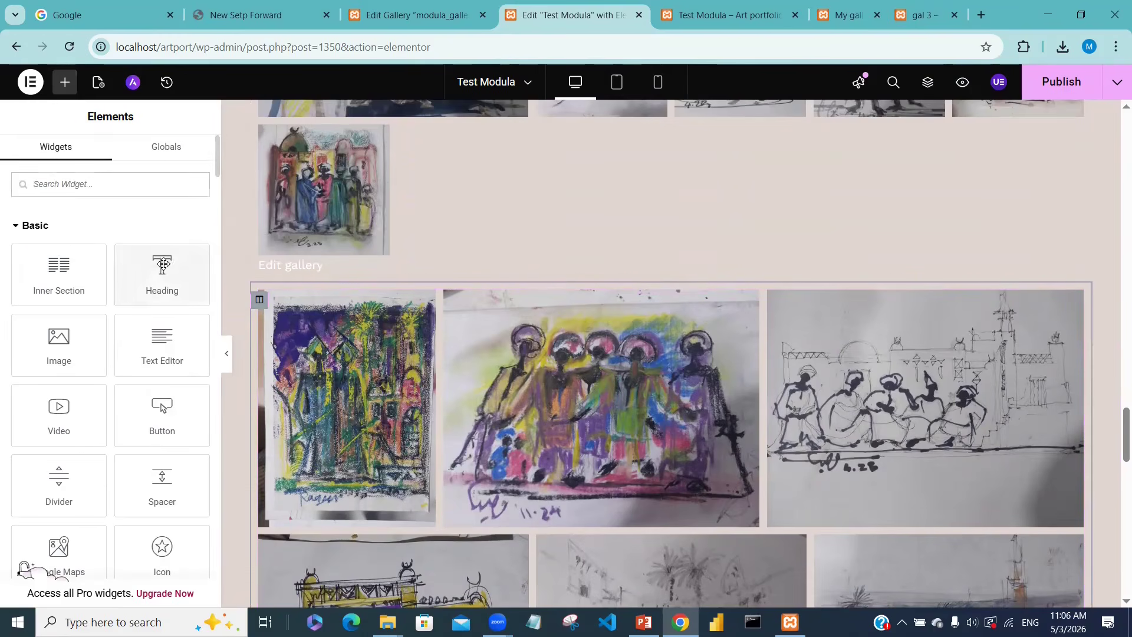
{"action": "left_click_drag", "start_coordinate": [235, 277], "coordinate": [313, 293]}
{"action": "left_click", "coordinate": [135, 260]}
{"action": "left_click_drag", "start_coordinate": [136, 260], "coordinate": [8, 248]}
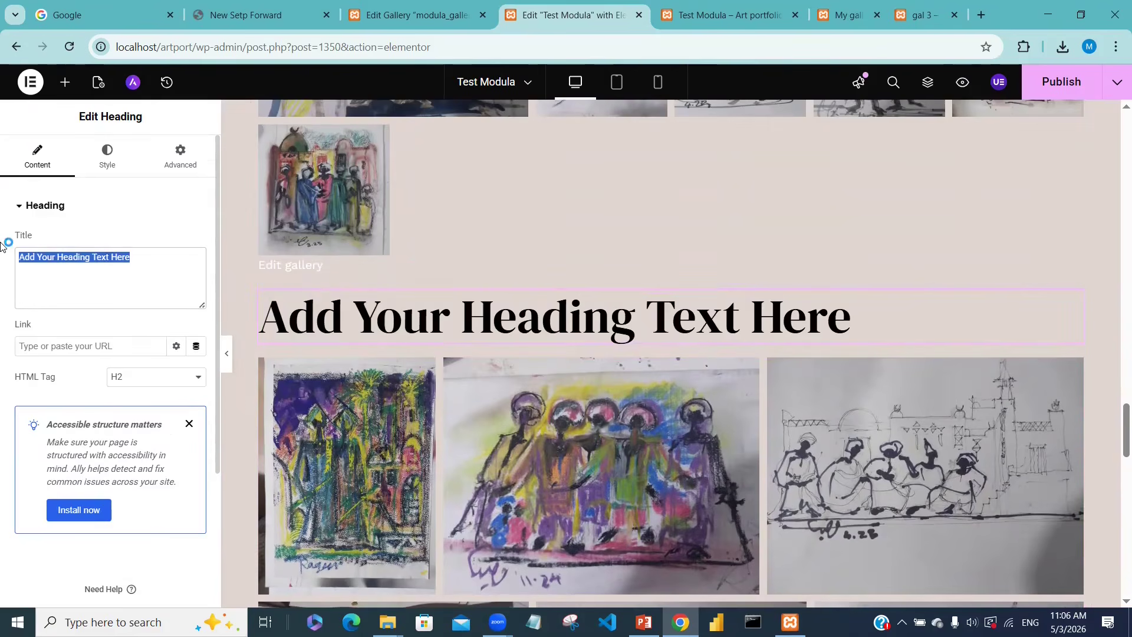
{"action": "type", "text": "Masonry gallery"}
- Examine the arrangement of images in the gallery under the "Masonry gallery" heading
{"action": "scroll", "coordinate": [1122, 554], "scroll_direction": "down", "scroll_amount": 10}
{"action": "scroll", "coordinate": [1119, 554], "scroll_direction": "down", "scroll_amount": 1}
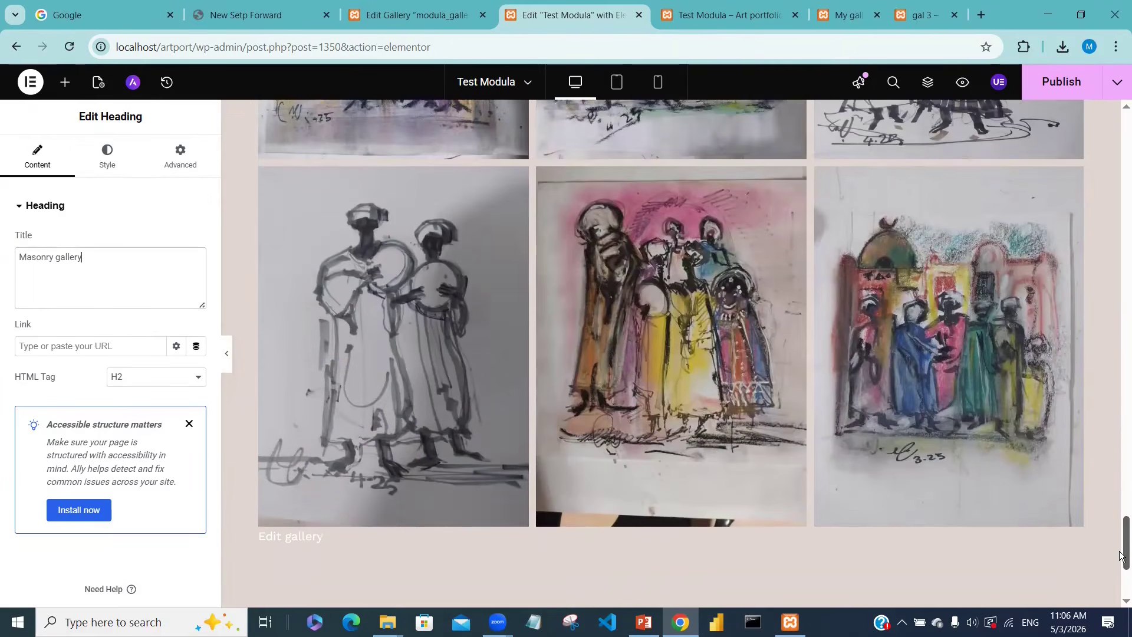
{"action": "left_click_drag", "start_coordinate": [1122, 554], "coordinate": [1122, 460]}
{"action": "scroll", "coordinate": [1121, 491], "scroll_direction": "down", "scroll_amount": 1}
{"action": "scroll", "coordinate": [1122, 480], "scroll_direction": "down", "scroll_amount": 1}
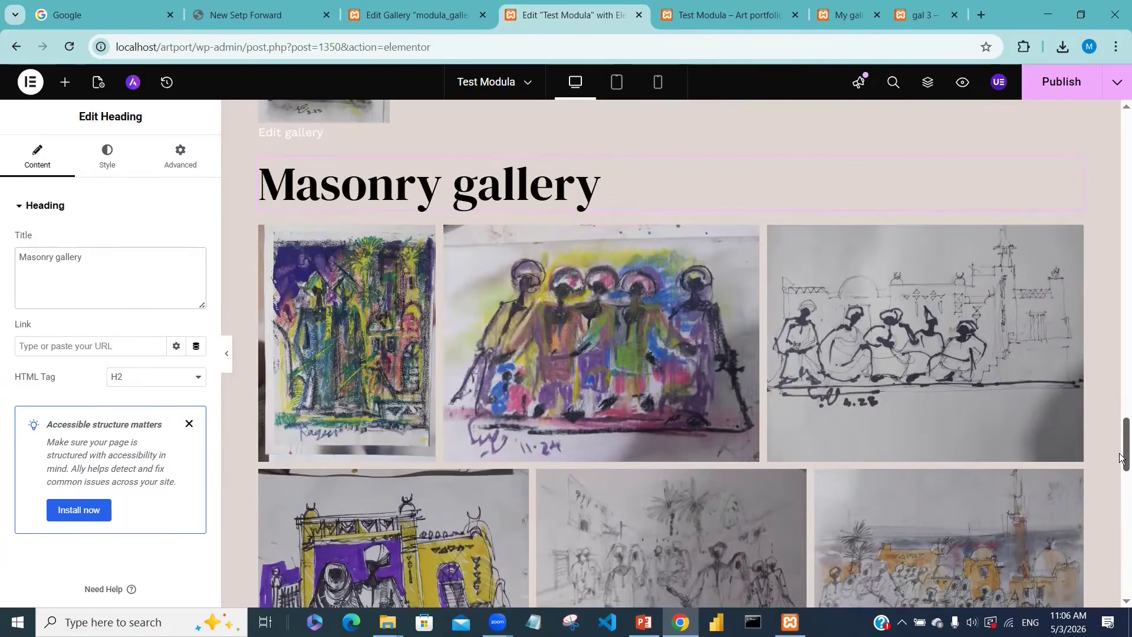
{"action": "scroll", "coordinate": [1122, 459], "scroll_direction": "down", "scroll_amount": 1}
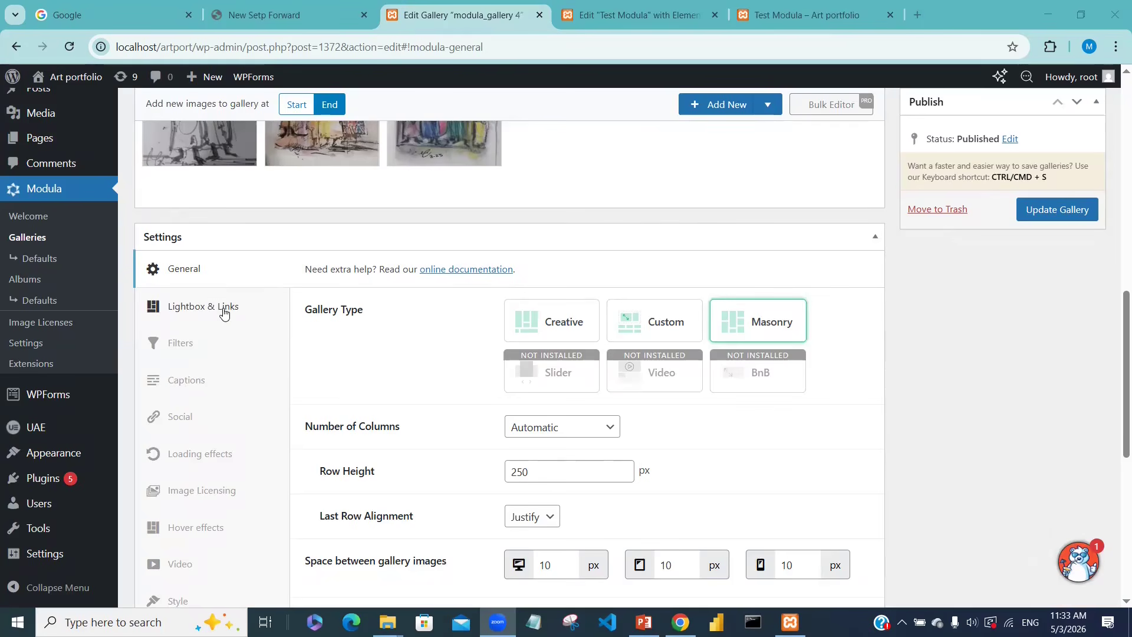
- Show the Lightbox & Links settings of modula_gallery 4 and open the third masonry image on the preview page
{"action": "left_click", "coordinate": [223, 314]}
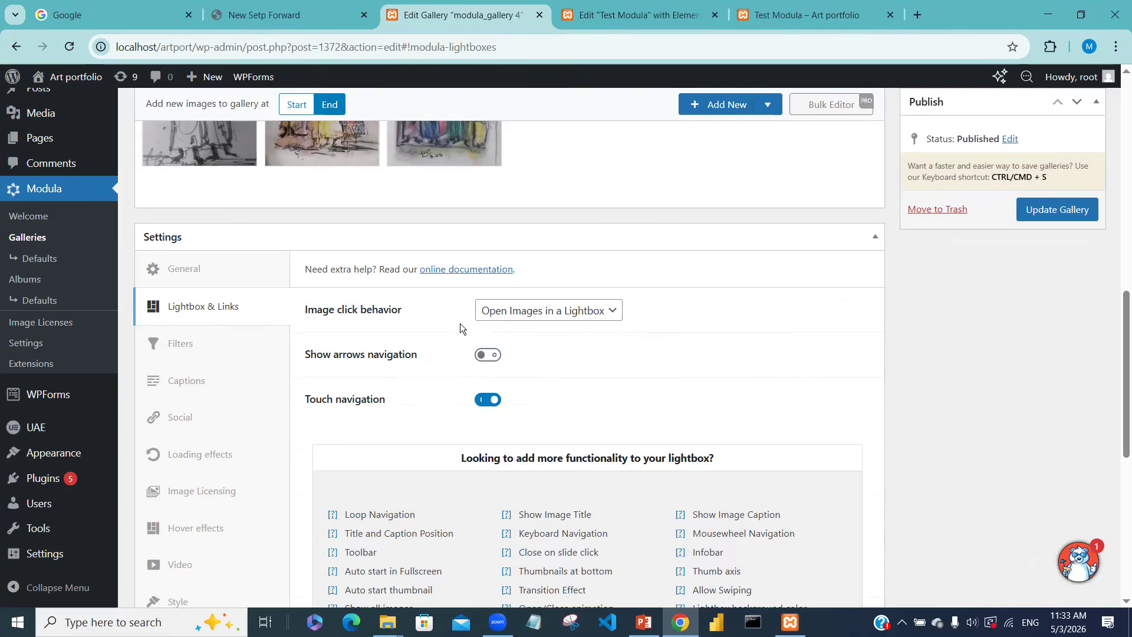
{"action": "left_click", "coordinate": [831, 15]}
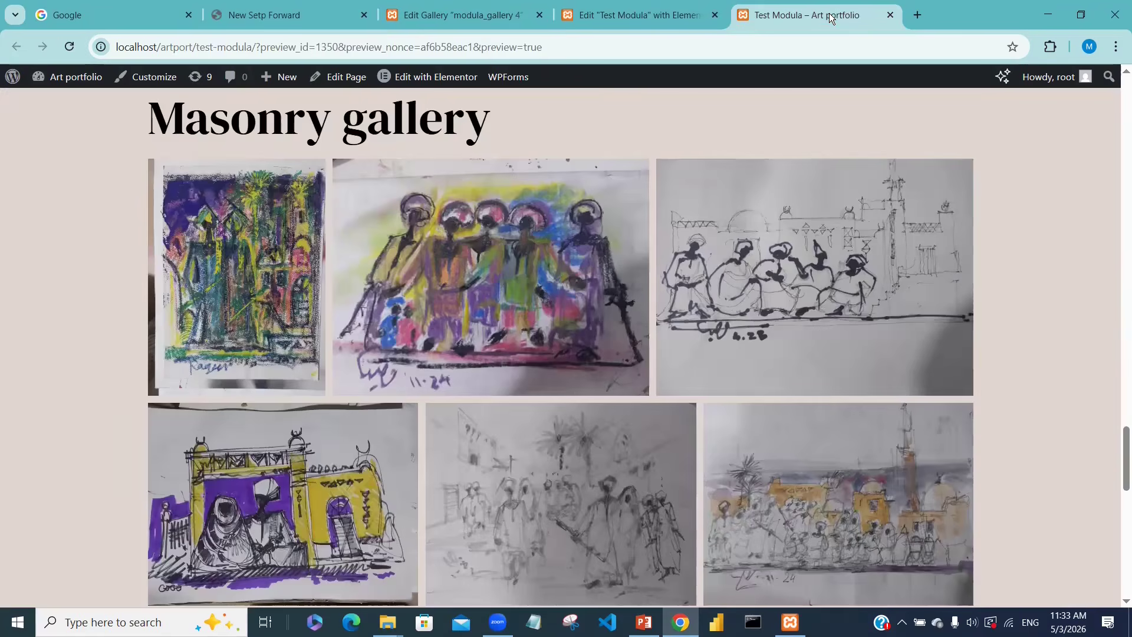
{"action": "left_click", "coordinate": [845, 288]}
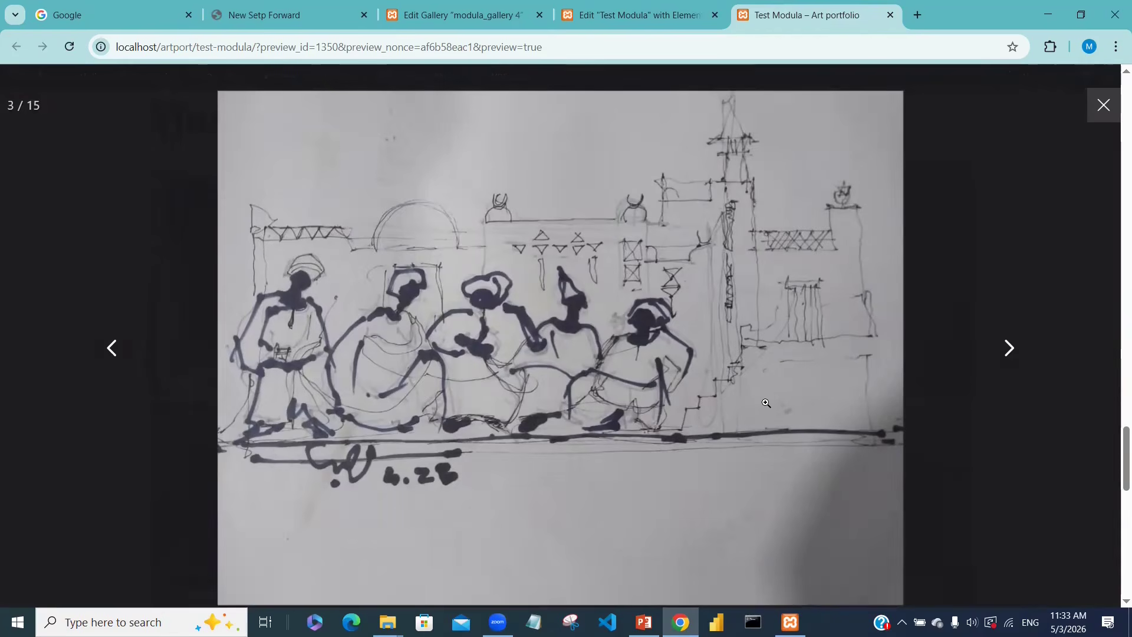
- Return to the settings of modula_gallery 4 and examine the available image click behavior options
{"action": "left_click", "coordinate": [466, 14]}
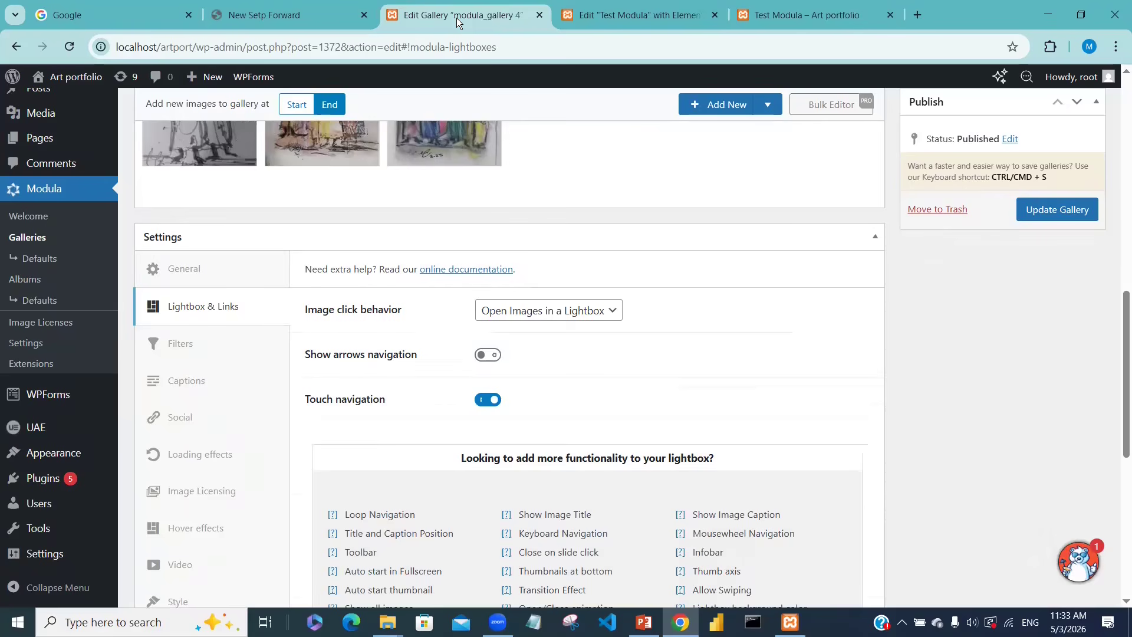
{"action": "left_click", "coordinate": [611, 313]}
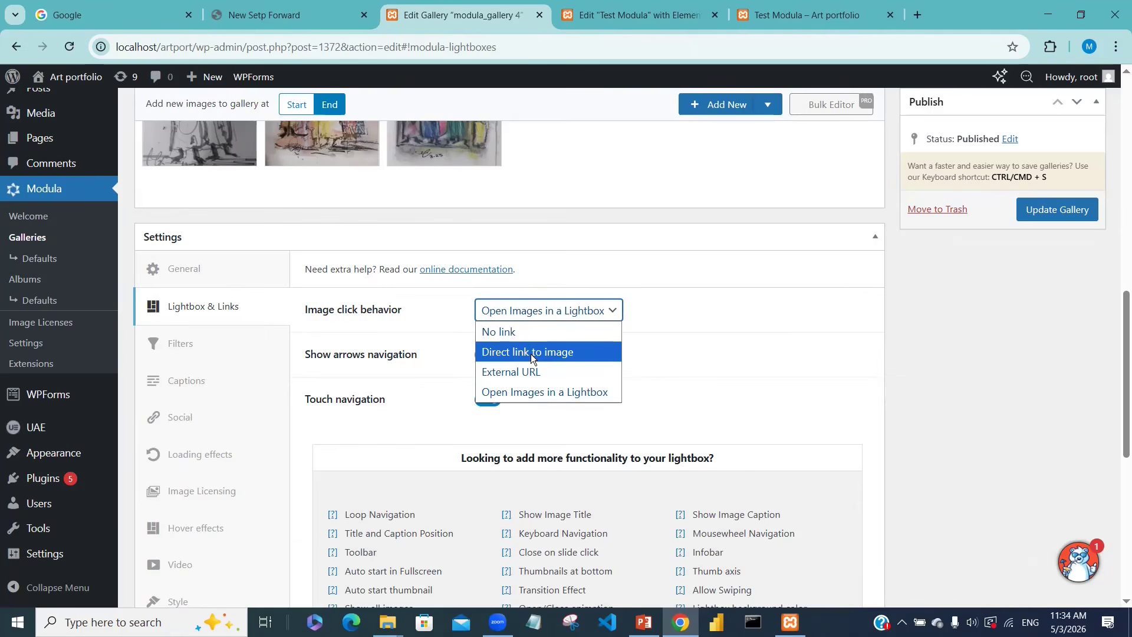
{"action": "left_click", "coordinate": [751, 360]}
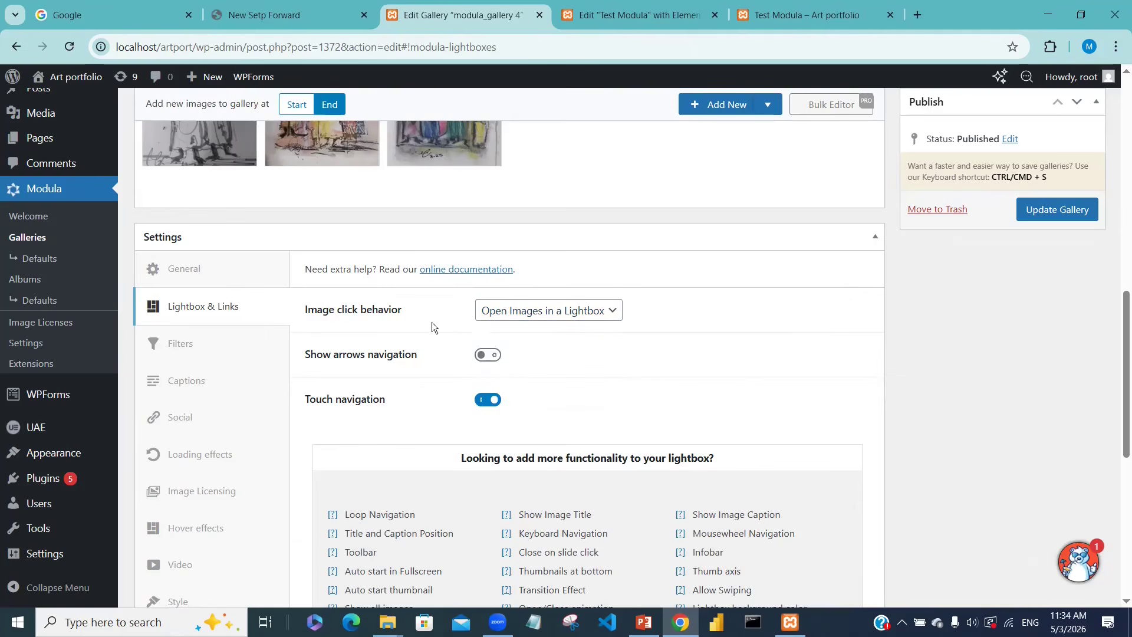
- Compare the lightbox preview with the arrow and touch navigation settings, and swipe forward two images to test touch navigation
{"action": "left_click", "coordinate": [817, 18]}
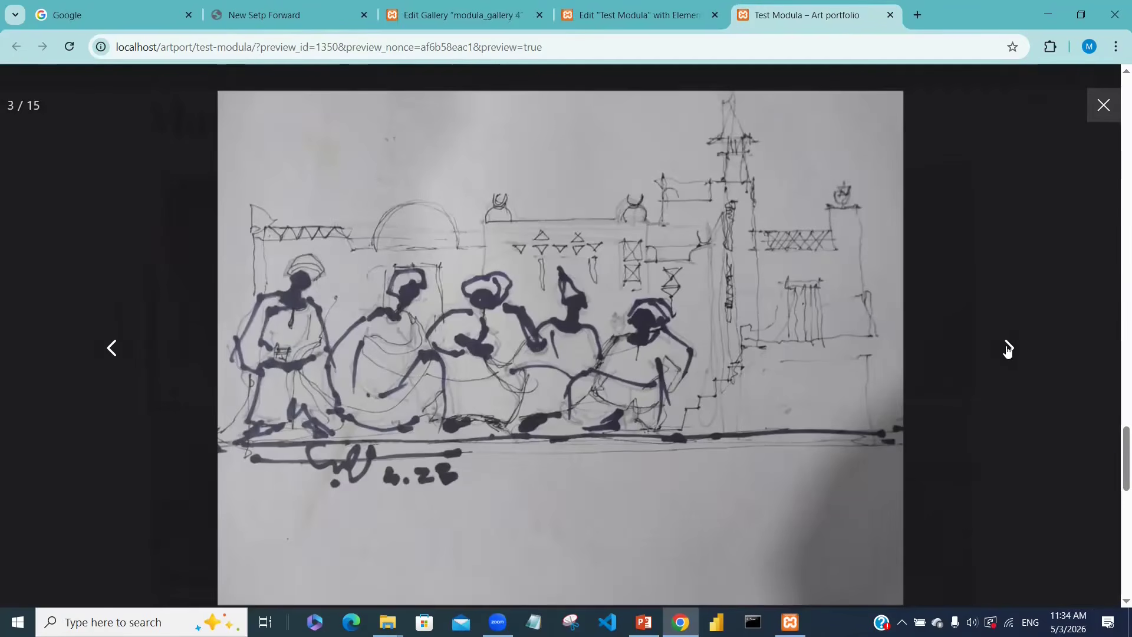
{"action": "left_click", "coordinate": [478, 12]}
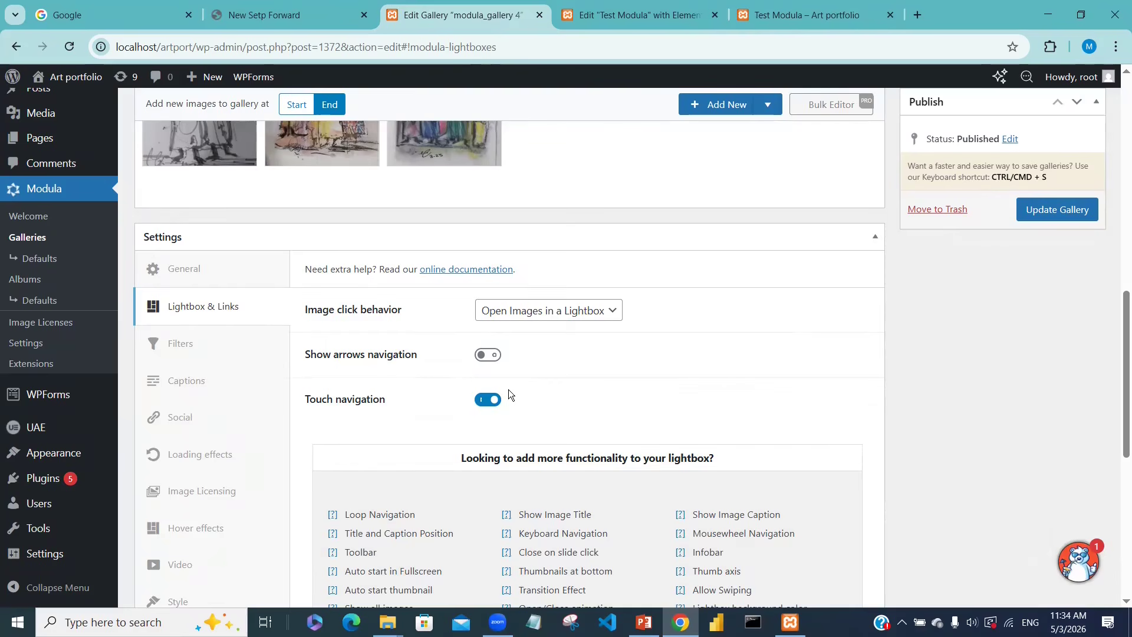
{"action": "left_click", "coordinate": [800, 15]}
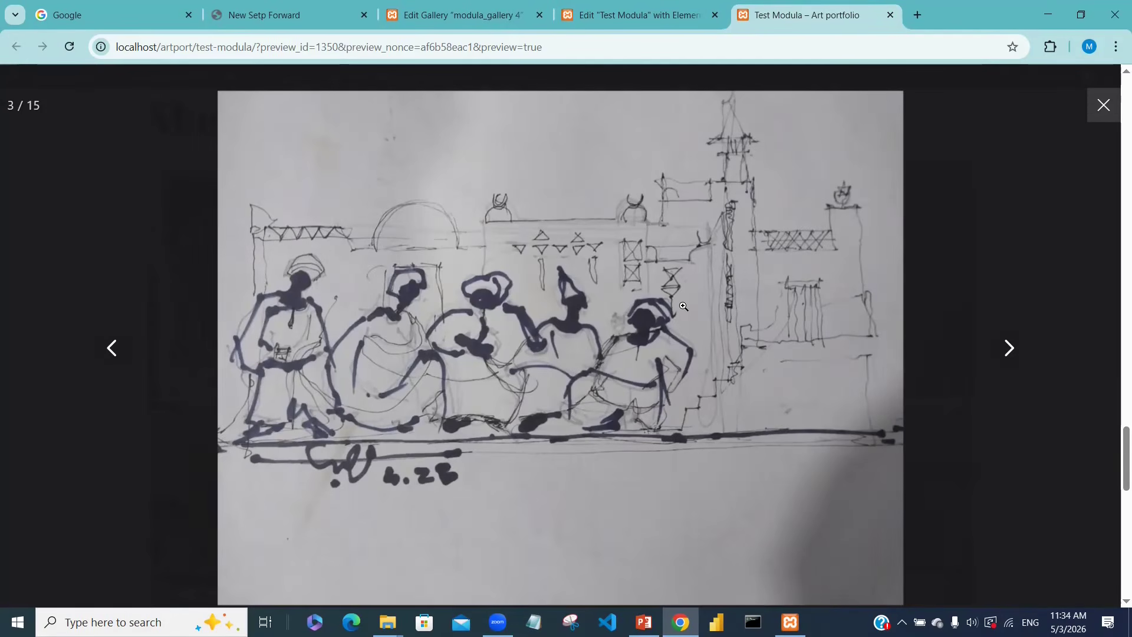
{"action": "left_click_drag", "start_coordinate": [419, 335], "coordinate": [7, 322]}
{"action": "left_click_drag", "start_coordinate": [595, 349], "coordinate": [7, 390]}
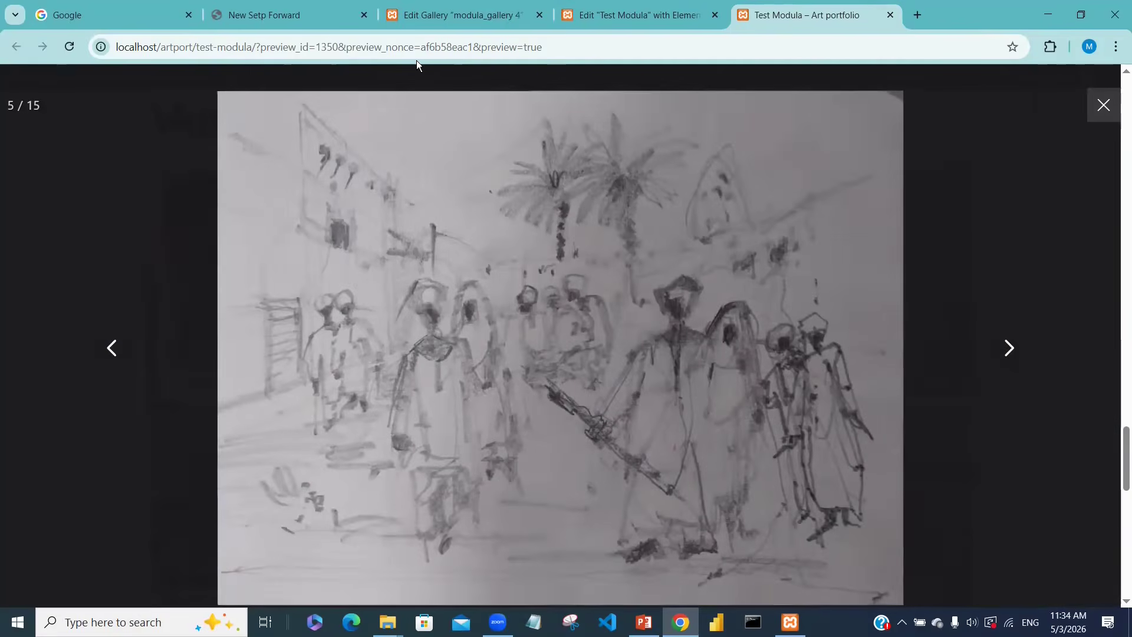
- View the Captions settings of modula_gallery 4, then go back to the preview page and close the lightbox
{"action": "left_click", "coordinate": [438, 18]}
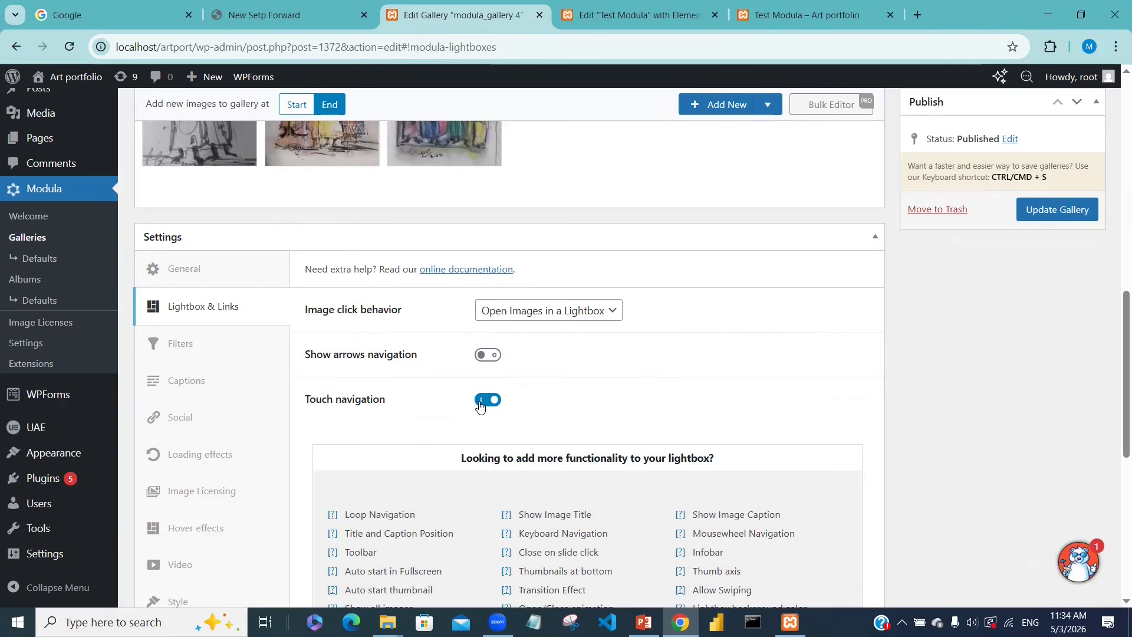
{"action": "left_click", "coordinate": [188, 382]}
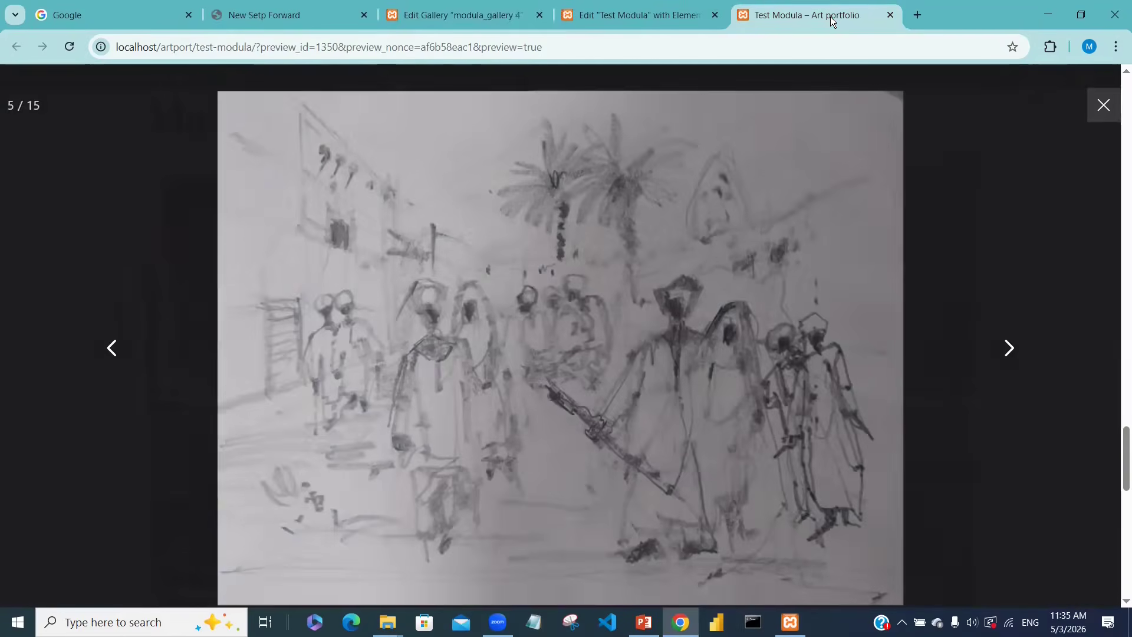
{"action": "left_click", "coordinate": [831, 16]}
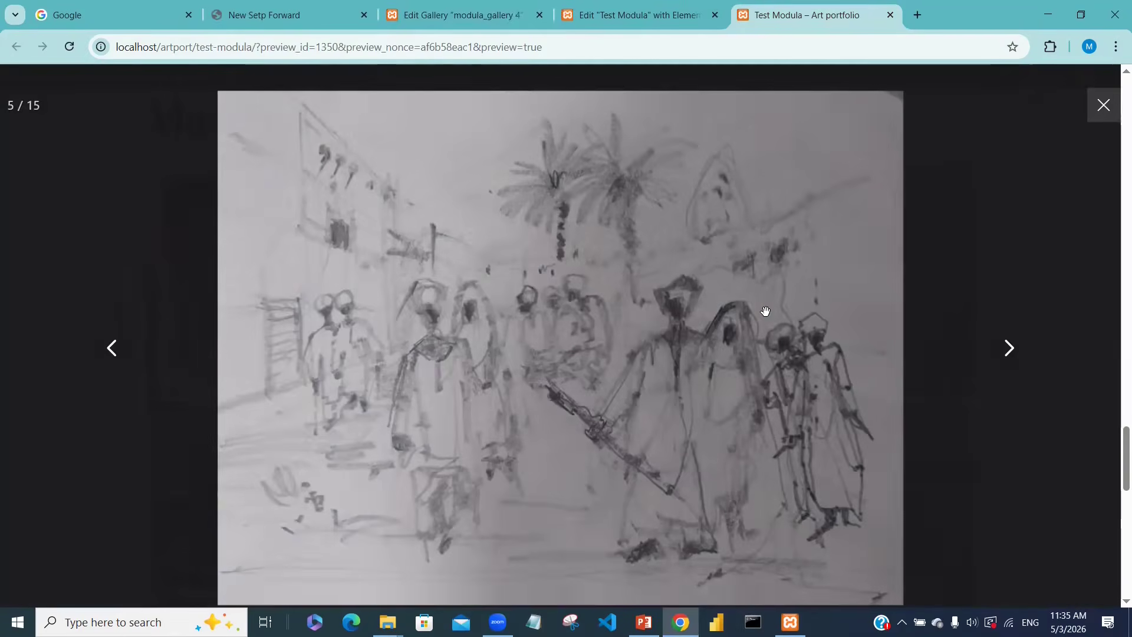
{"action": "left_click", "coordinate": [1104, 108]}
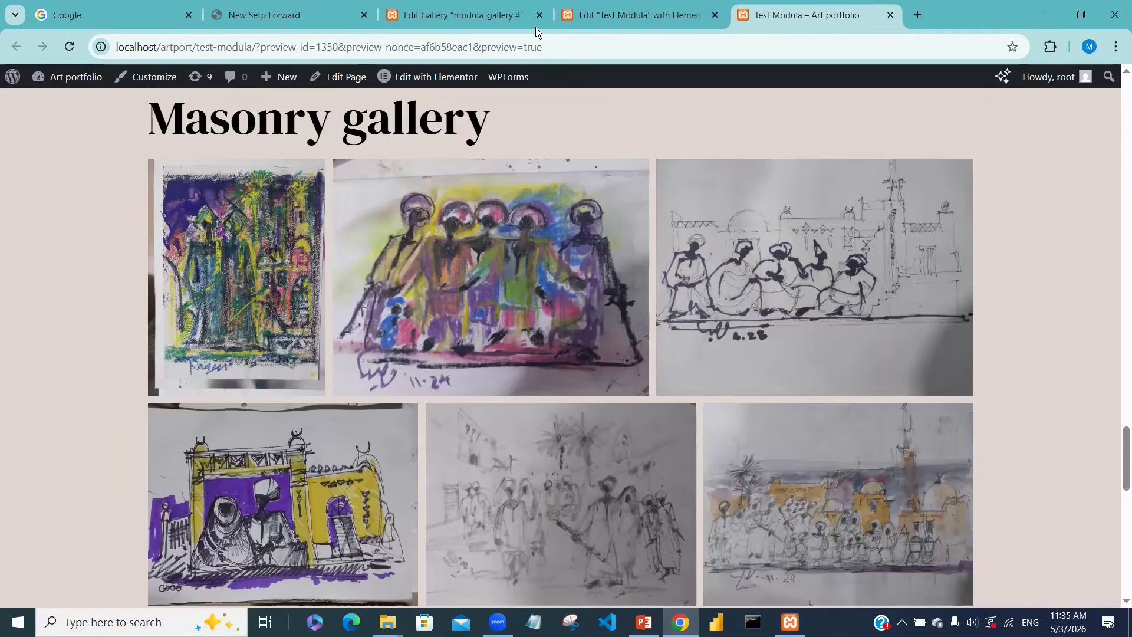
- Turn off Hide image title in the Captions settings of modula_gallery 4 and update the gallery
{"action": "left_click", "coordinate": [422, 18]}
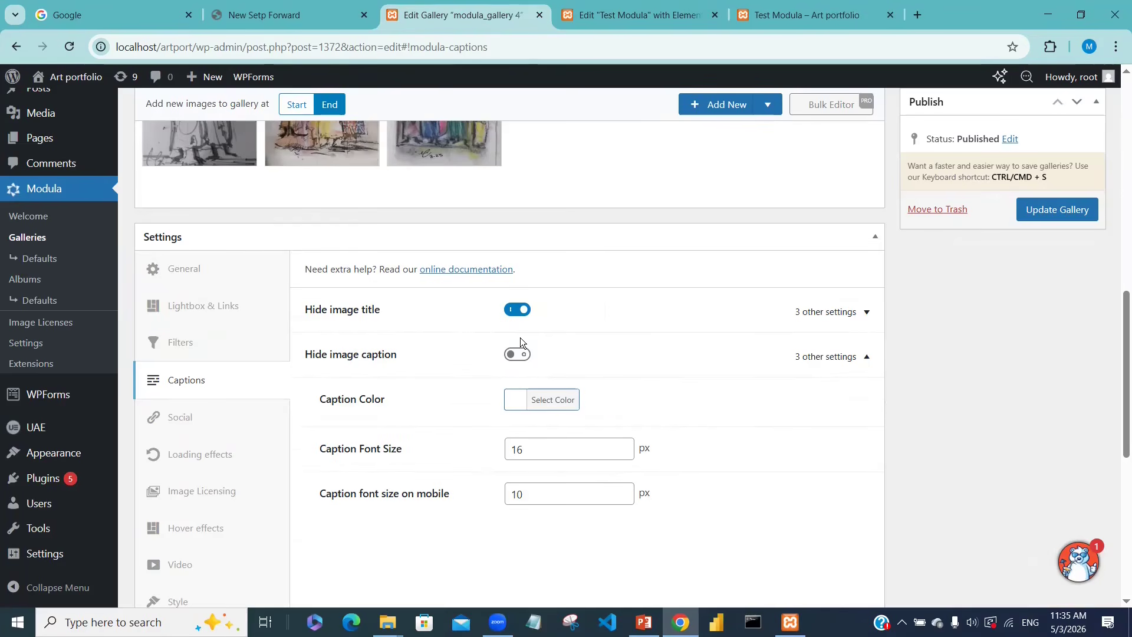
{"action": "left_click", "coordinate": [515, 311]}
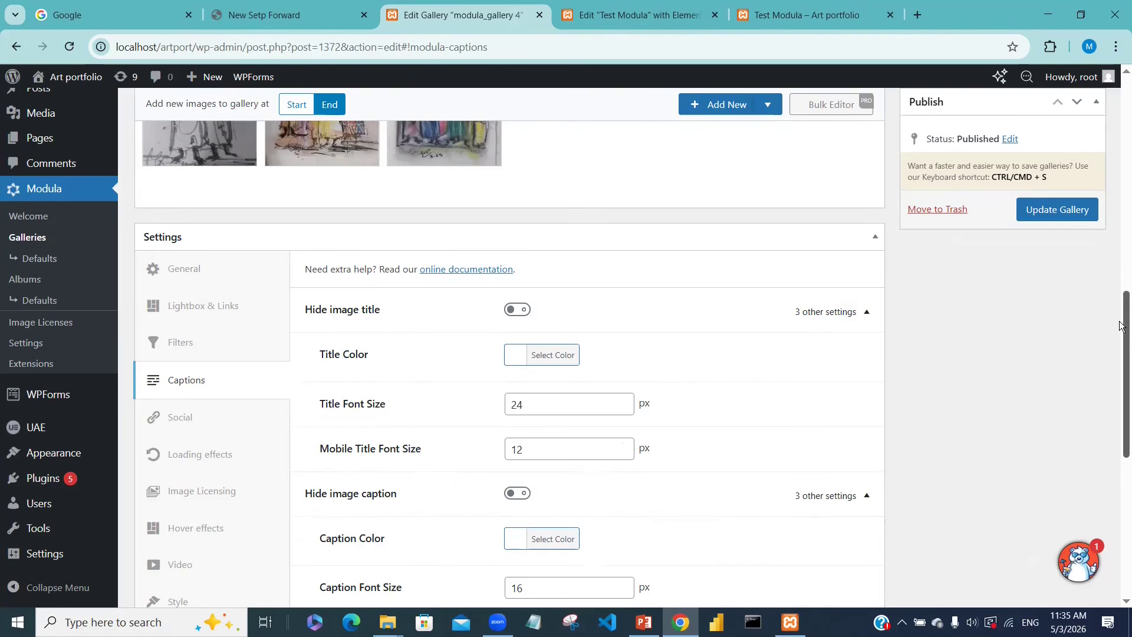
{"action": "scroll", "coordinate": [1121, 326], "scroll_direction": "down", "scroll_amount": 4}
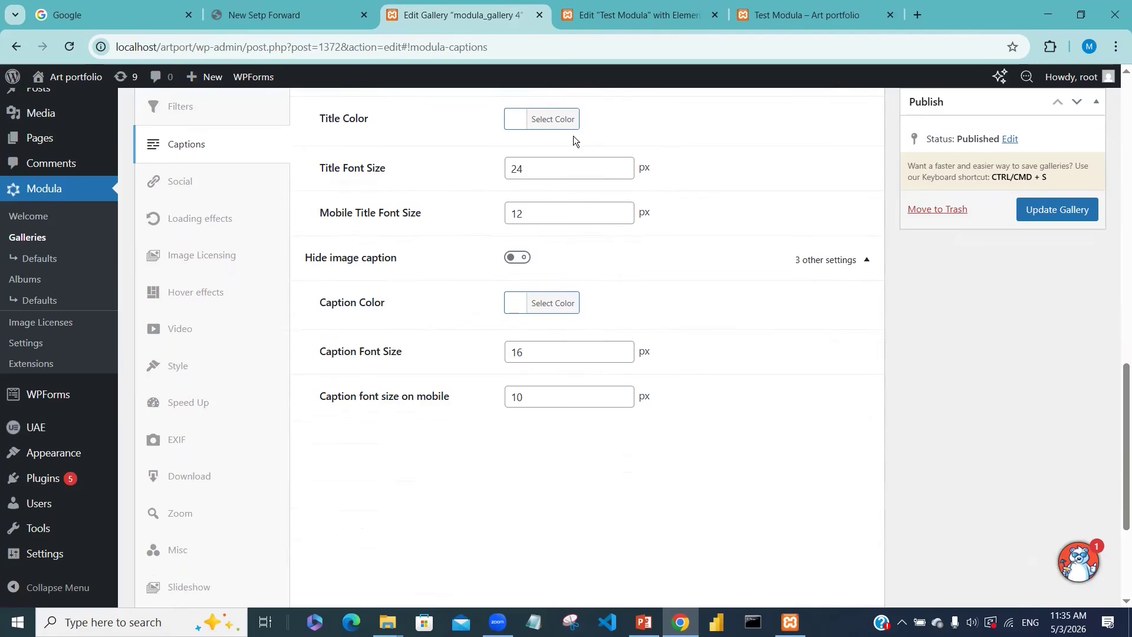
{"action": "left_click_drag", "start_coordinate": [1122, 426], "coordinate": [1120, 309]}
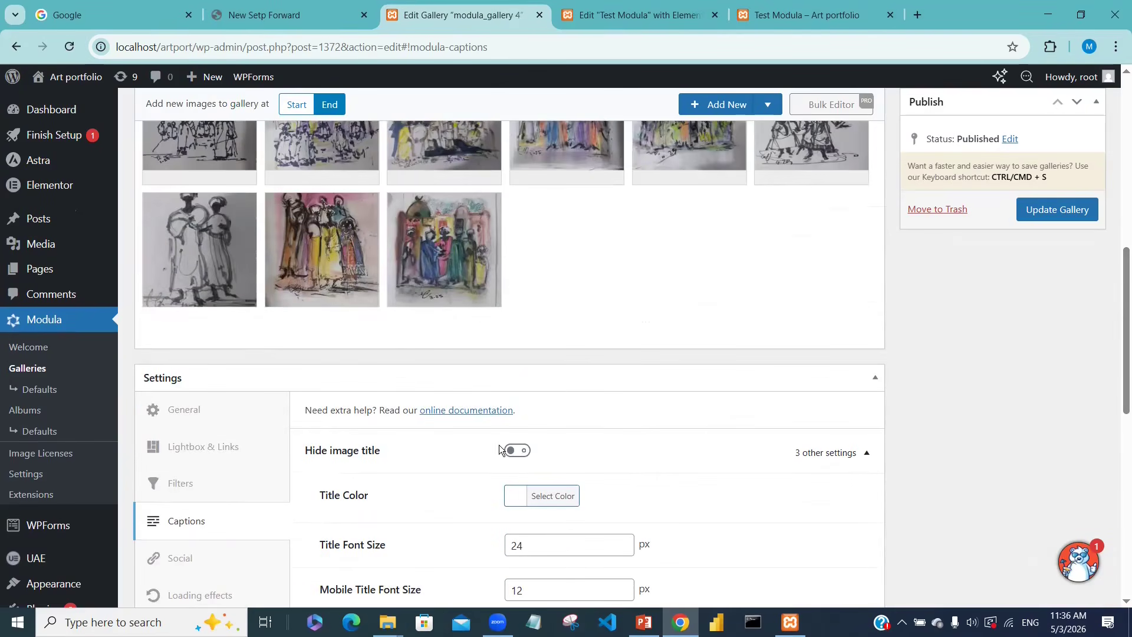
{"action": "left_click", "coordinate": [1062, 211]}
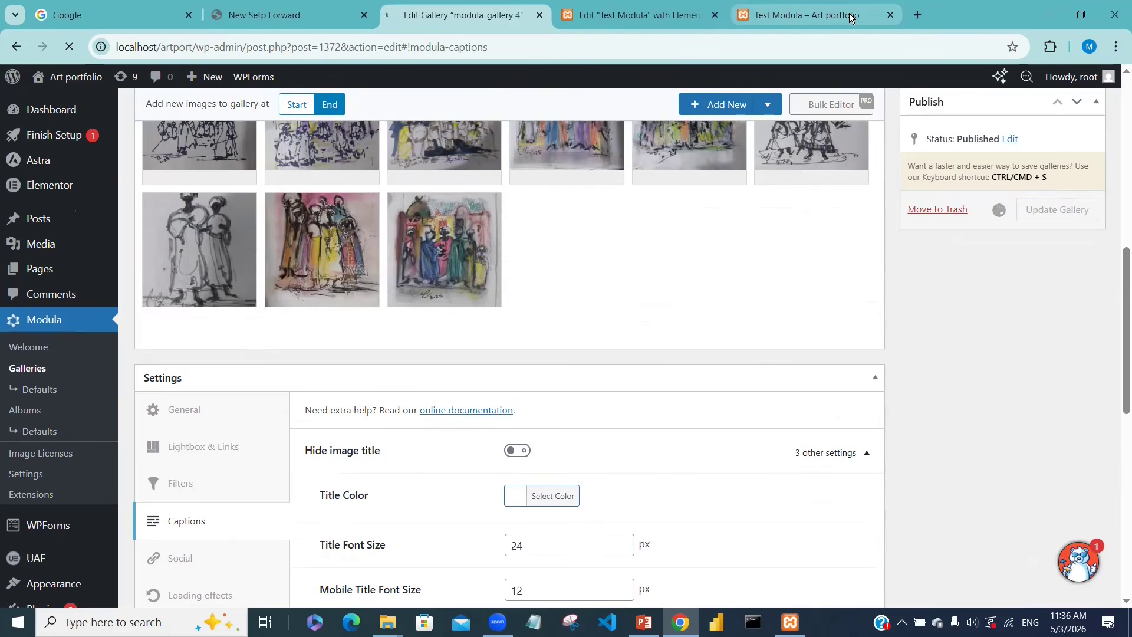
- Reload the Test Modula preview page to check the image titles in the masonry gallery
{"action": "mouse_move", "coordinate": [851, 17]}
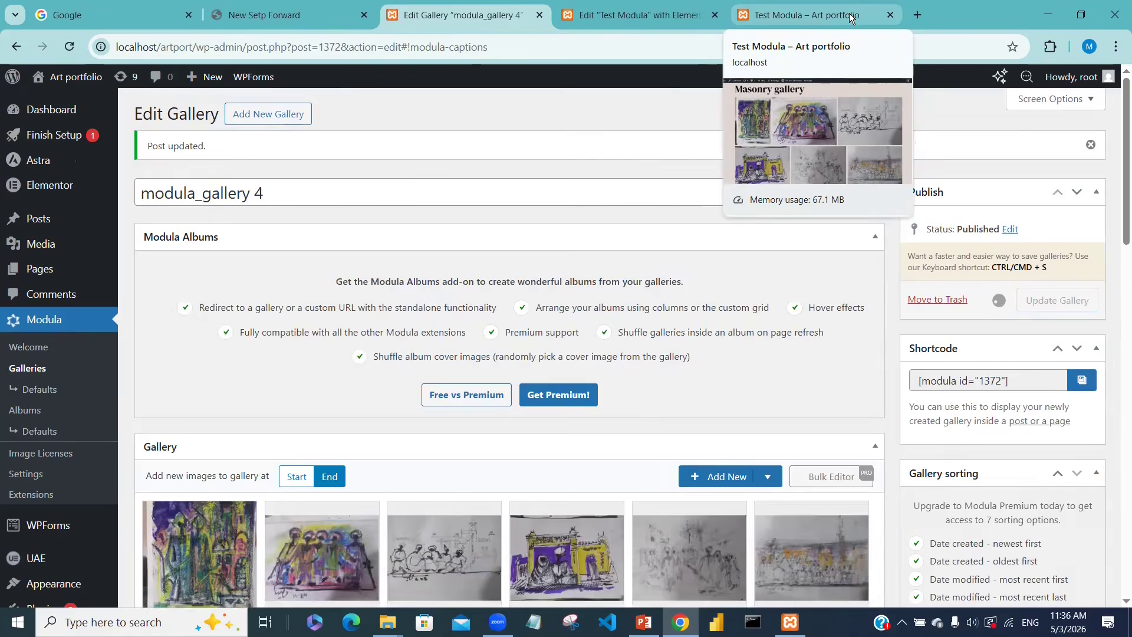
{"action": "left_click", "coordinate": [850, 18]}
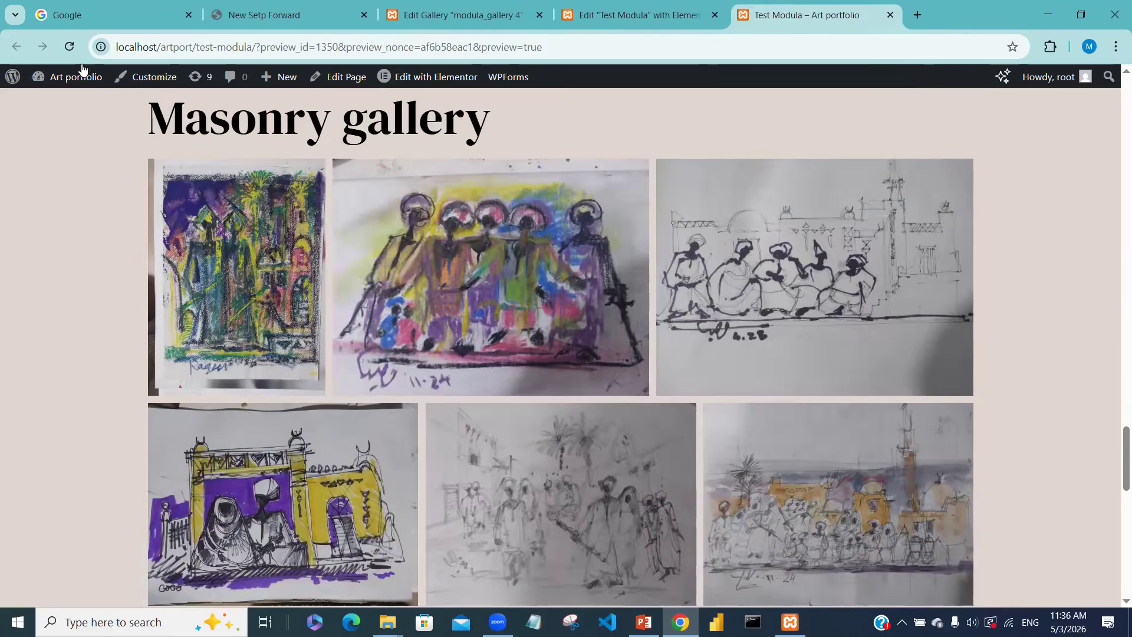
{"action": "left_click", "coordinate": [69, 47]}
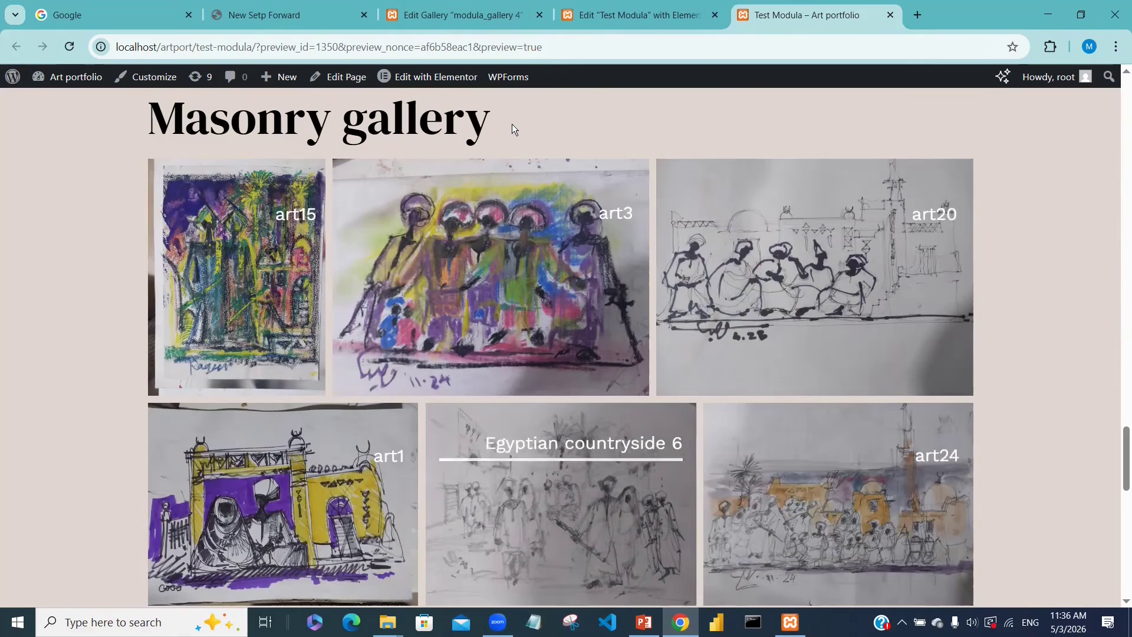
- Enable the social bar with Facebook and Whatsapp for modula_gallery 4 and update the gallery
{"action": "left_click", "coordinate": [461, 14]}
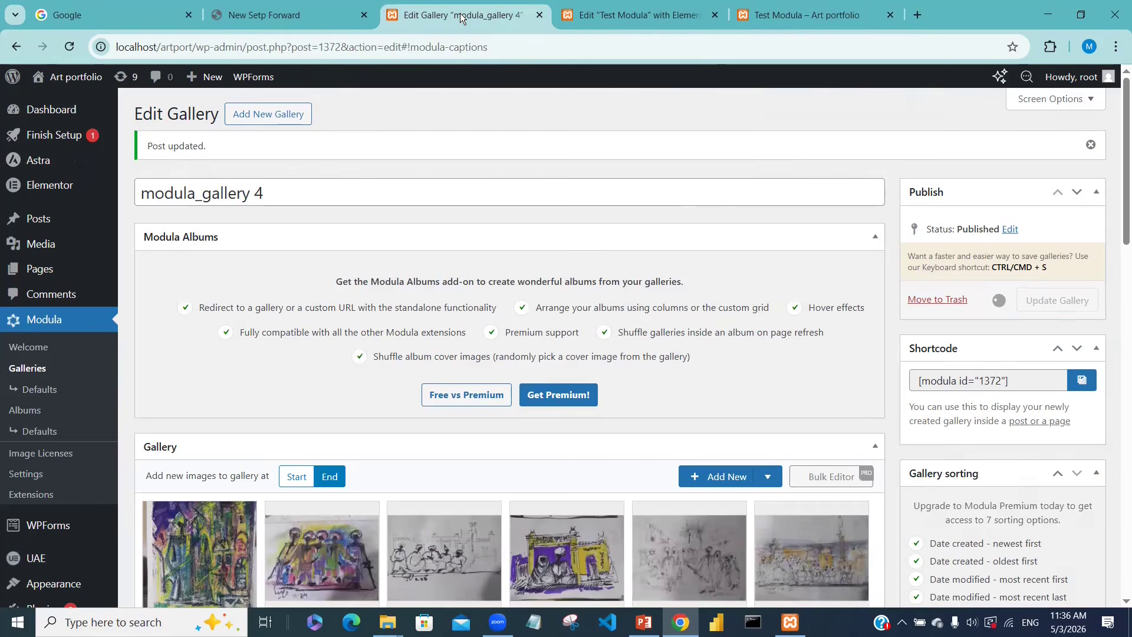
{"action": "scroll", "coordinate": [1122, 315], "scroll_direction": "down", "scroll_amount": 1}
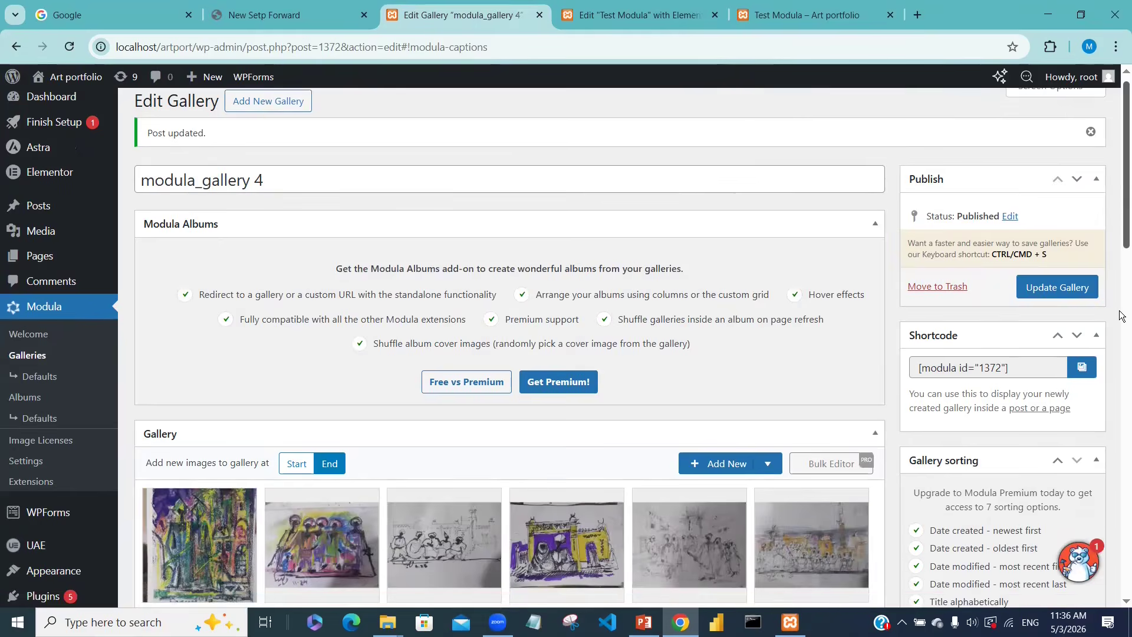
{"action": "scroll", "coordinate": [1122, 316], "scroll_direction": "down", "scroll_amount": 5}
{"action": "scroll", "coordinate": [1122, 429], "scroll_direction": "down", "scroll_amount": 8}
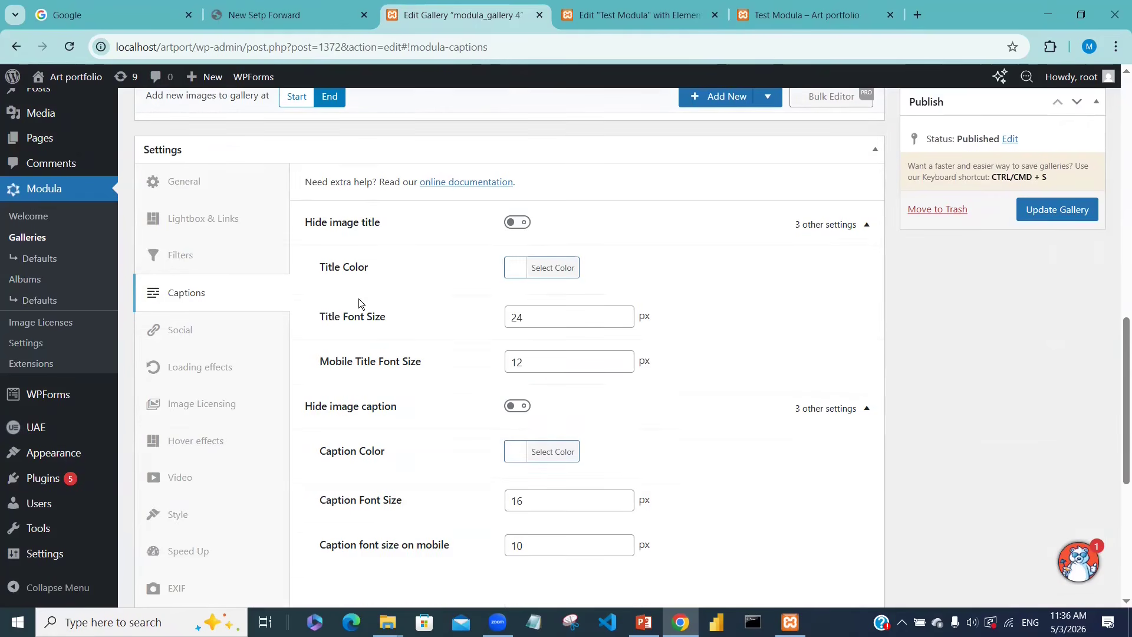
{"action": "left_click", "coordinate": [196, 339]}
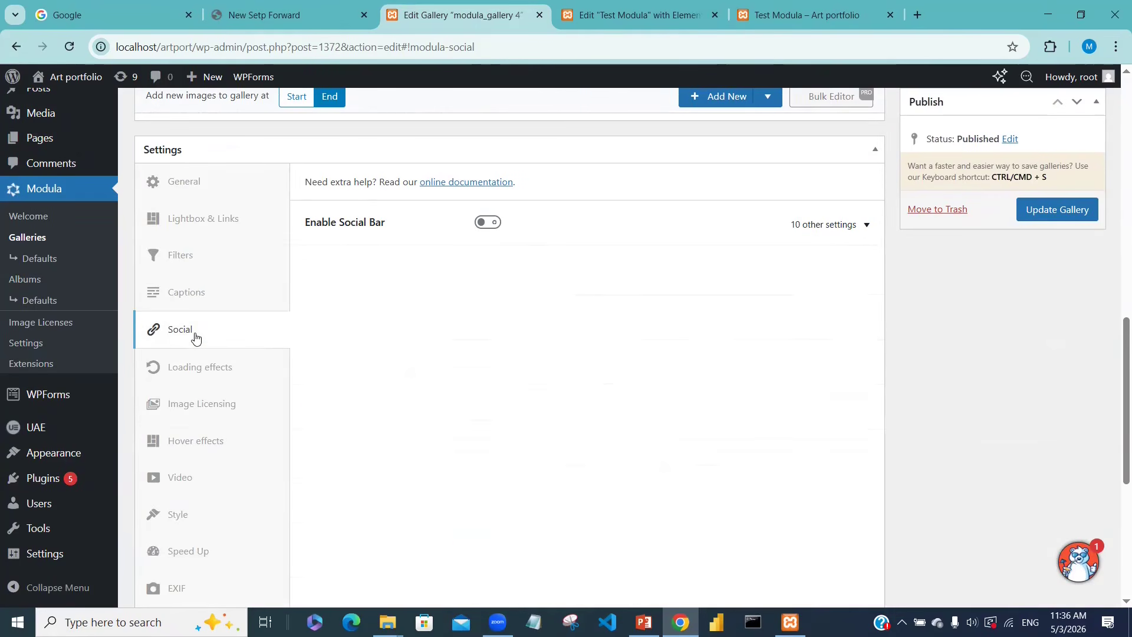
{"action": "left_click", "coordinate": [487, 226]}
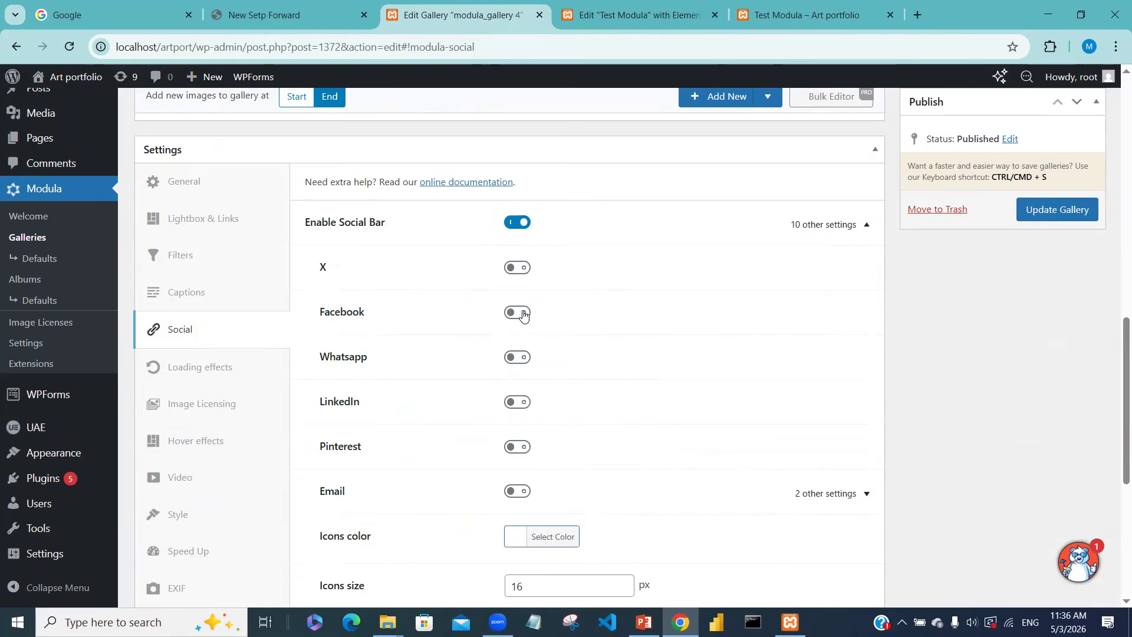
{"action": "left_click", "coordinate": [523, 315]}
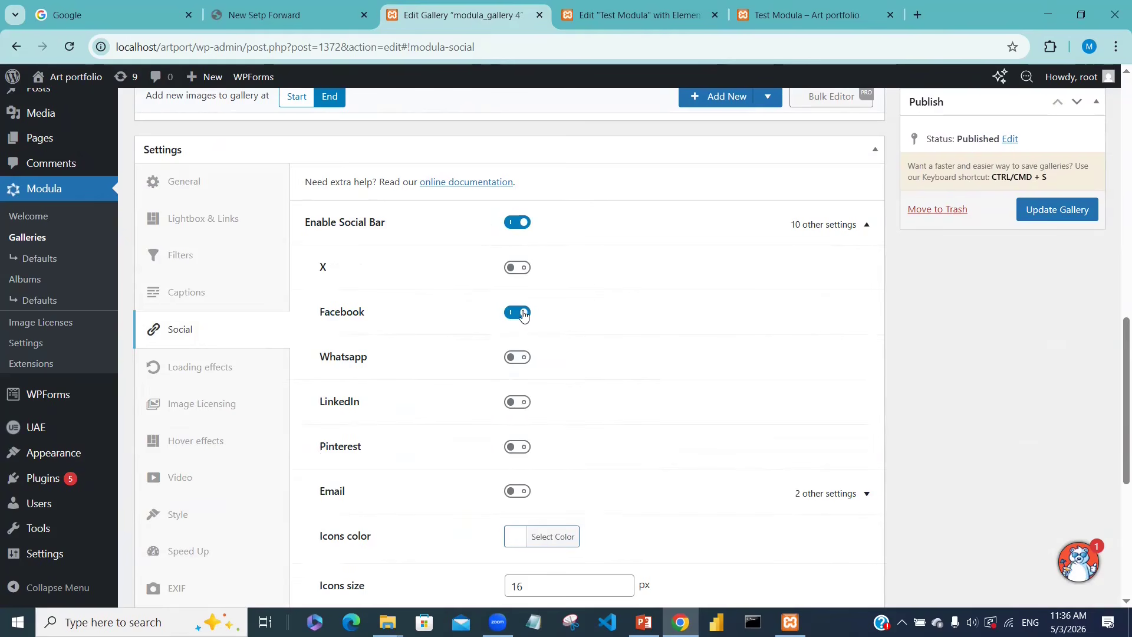
{"action": "left_click", "coordinate": [521, 362]}
{"action": "left_click", "coordinate": [1061, 212]}
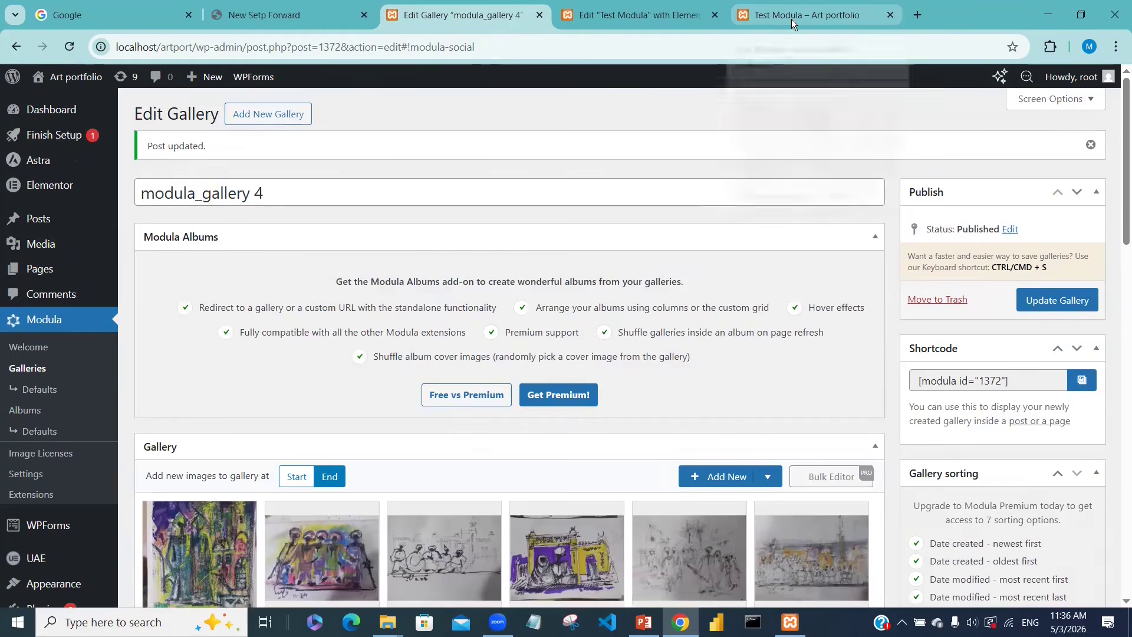
- Reload the preview page and expand the share options on the art20 and art3 images of the masonry gallery
{"action": "left_click", "coordinate": [791, 19]}
{"action": "left_click", "coordinate": [69, 47]}
{"action": "left_click", "coordinate": [960, 381]}
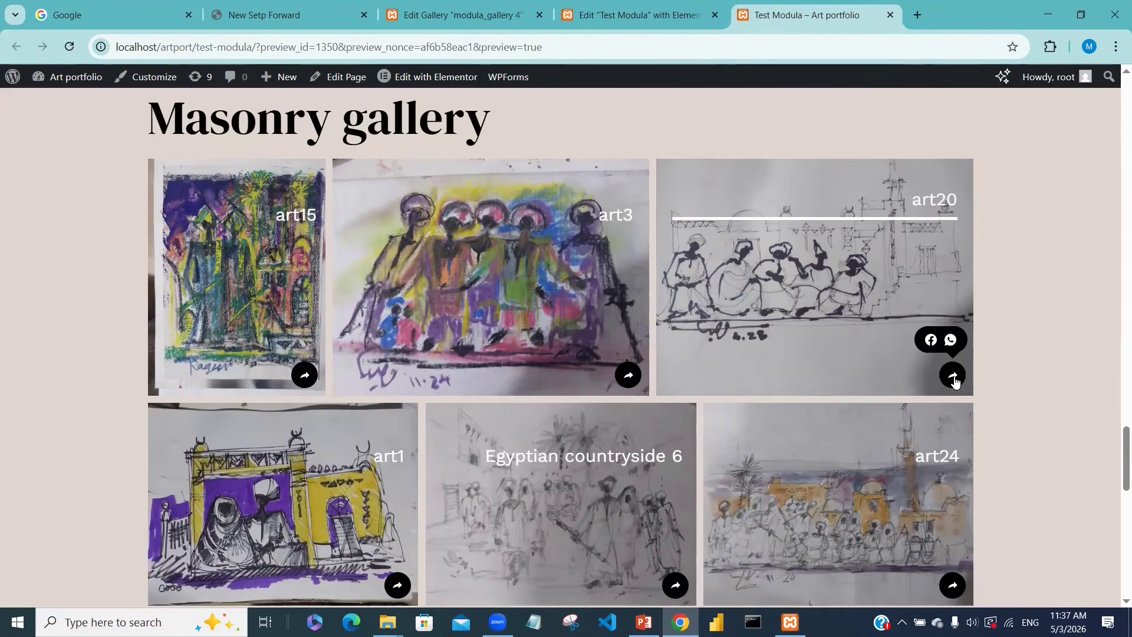
{"action": "left_click", "coordinate": [629, 376]}
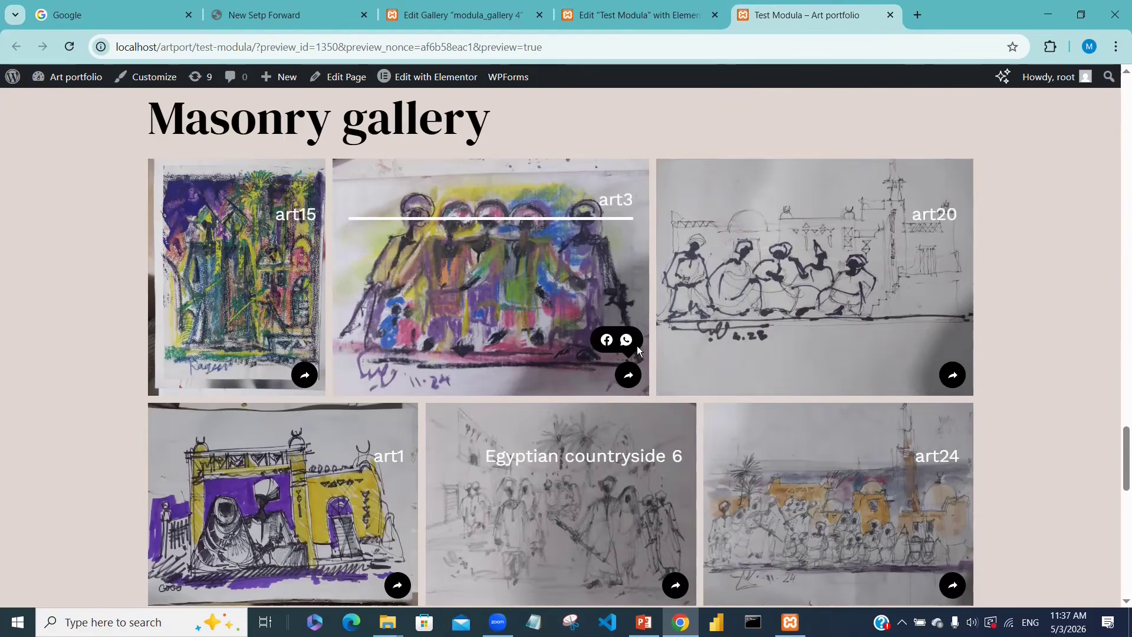
- Return to the settings of modula_gallery 4 and review the Social, Loading effects and Speed Up options
{"action": "left_click", "coordinate": [501, 18]}
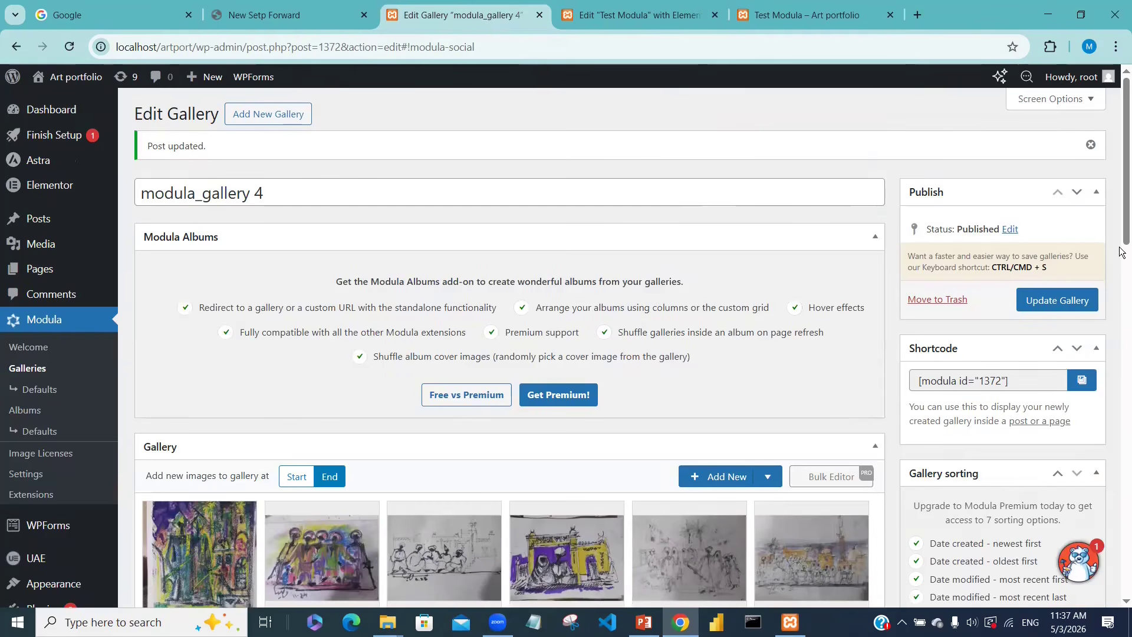
{"action": "left_click_drag", "start_coordinate": [1122, 234], "coordinate": [1109, 493]}
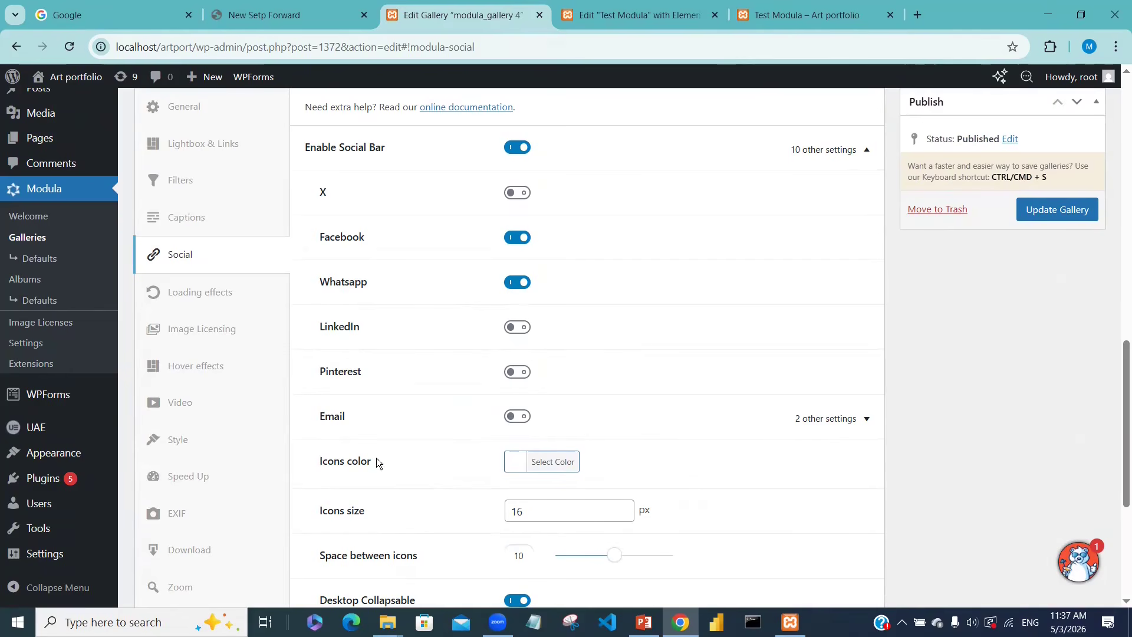
{"action": "left_click", "coordinate": [195, 297]}
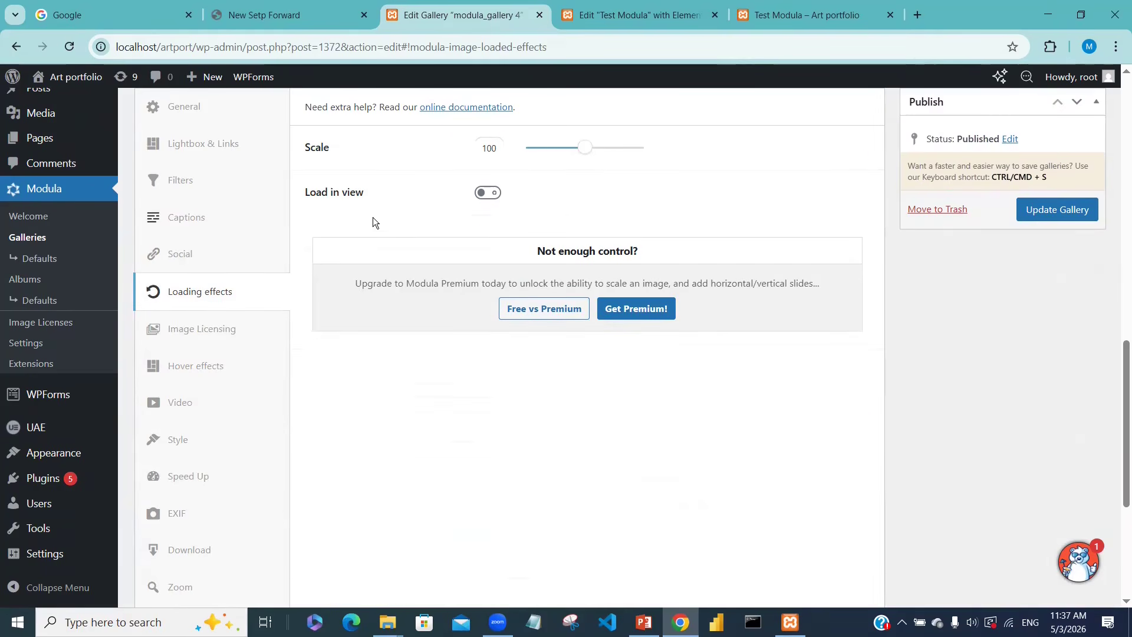
{"action": "left_click", "coordinate": [195, 481]}
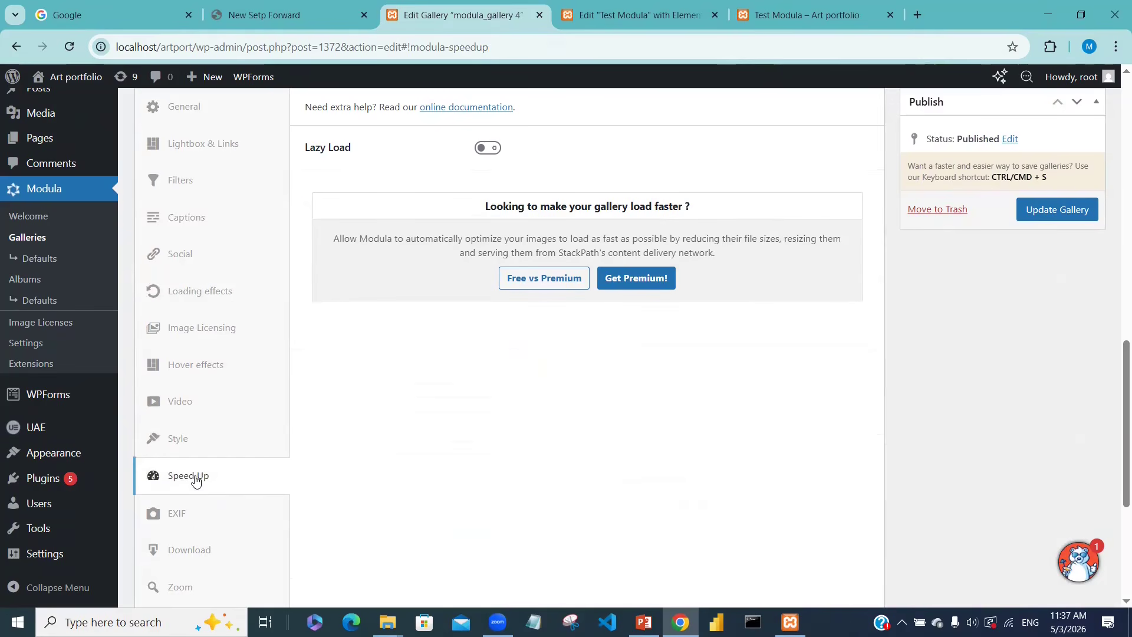